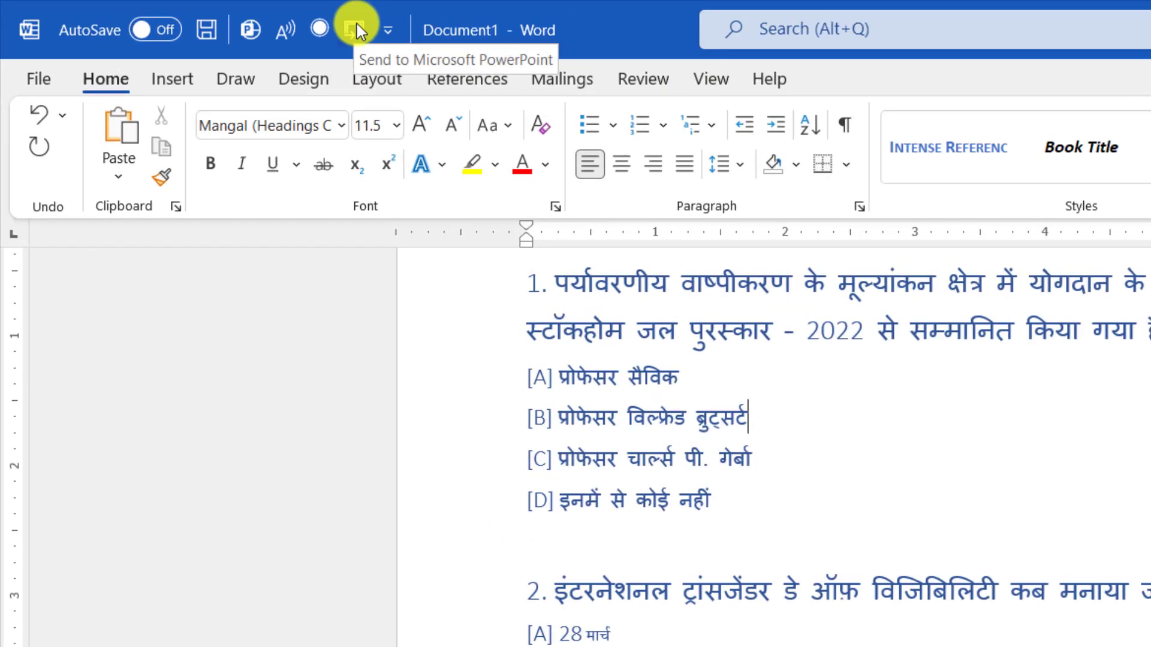
# Send the quiz to PowerPoint and apply the answer-sheet-and-pen photo design to slide 1
pyautogui.click(690, 305)
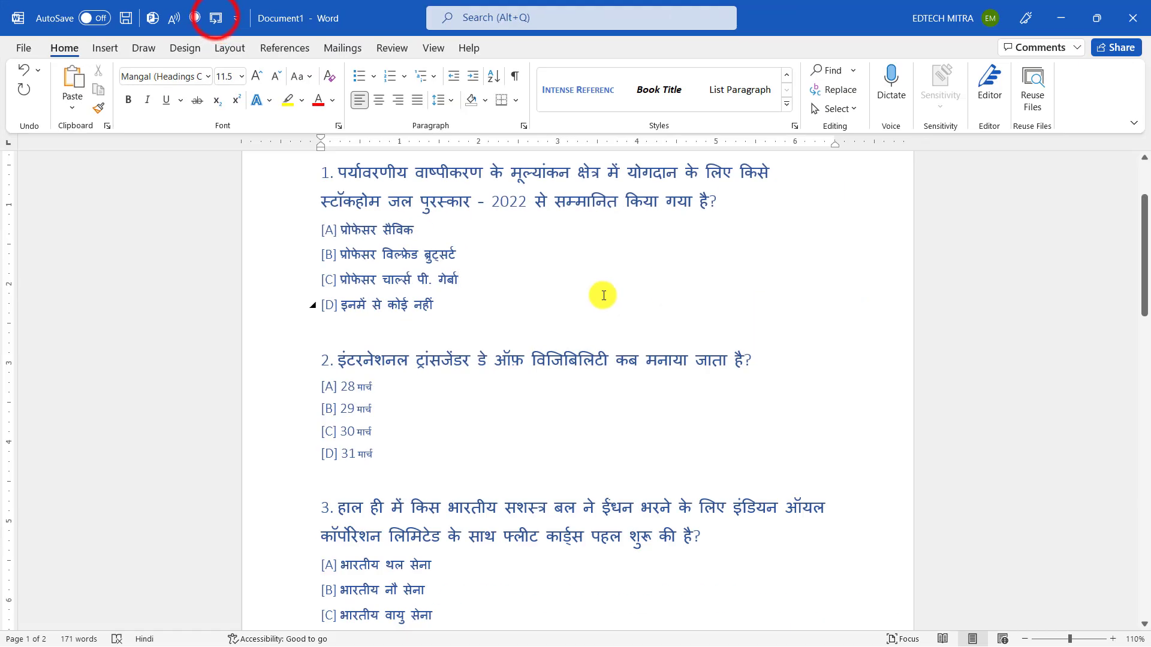
pyautogui.click(217, 20)
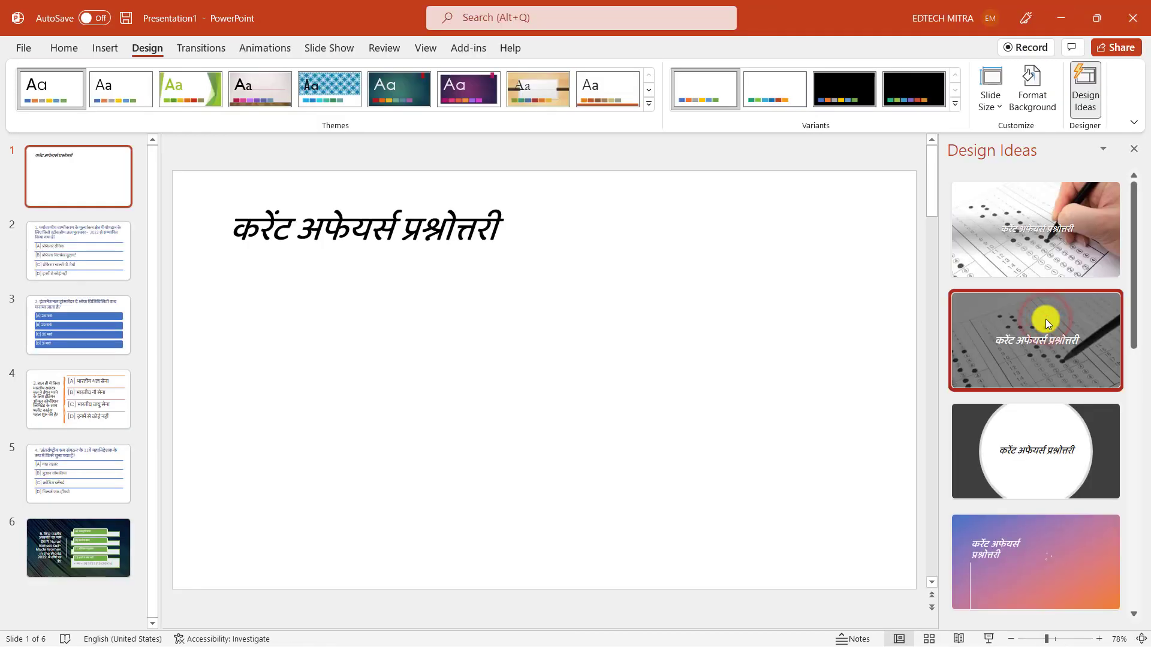
pyautogui.click(1046, 318)
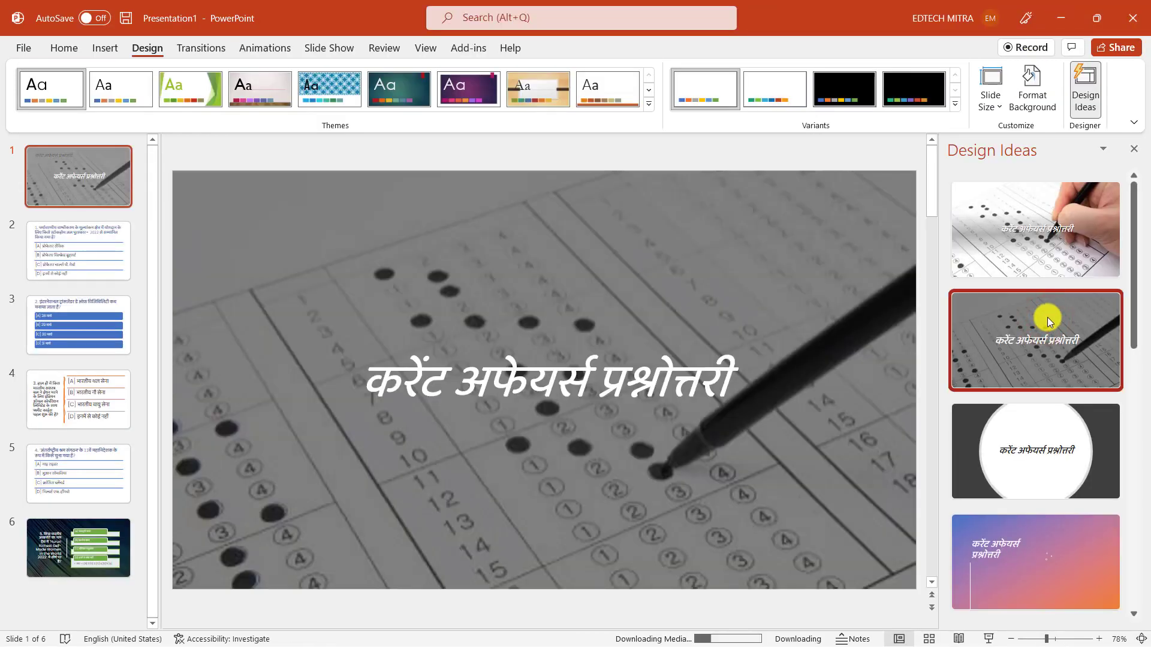
pyautogui.click(1133, 148)
# Widen the thumbnail pane, review slides 2 and 3, and select all the slides
pyautogui.moveTo(154, 287); pyautogui.dragTo(183, 286)
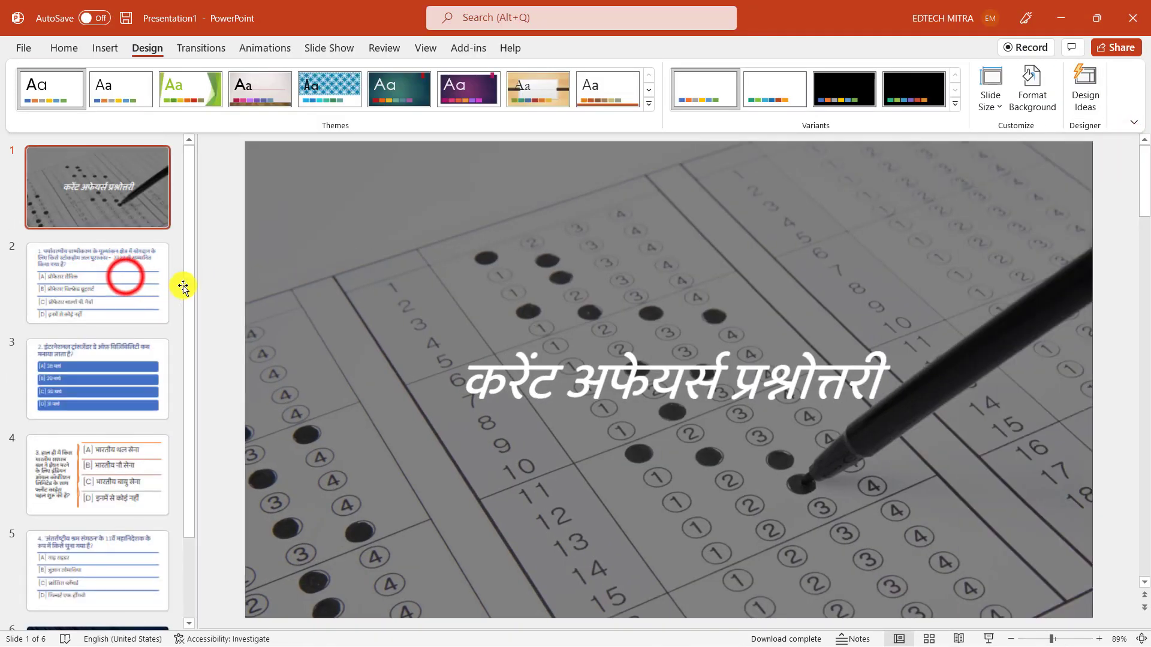
pyautogui.click(125, 276)
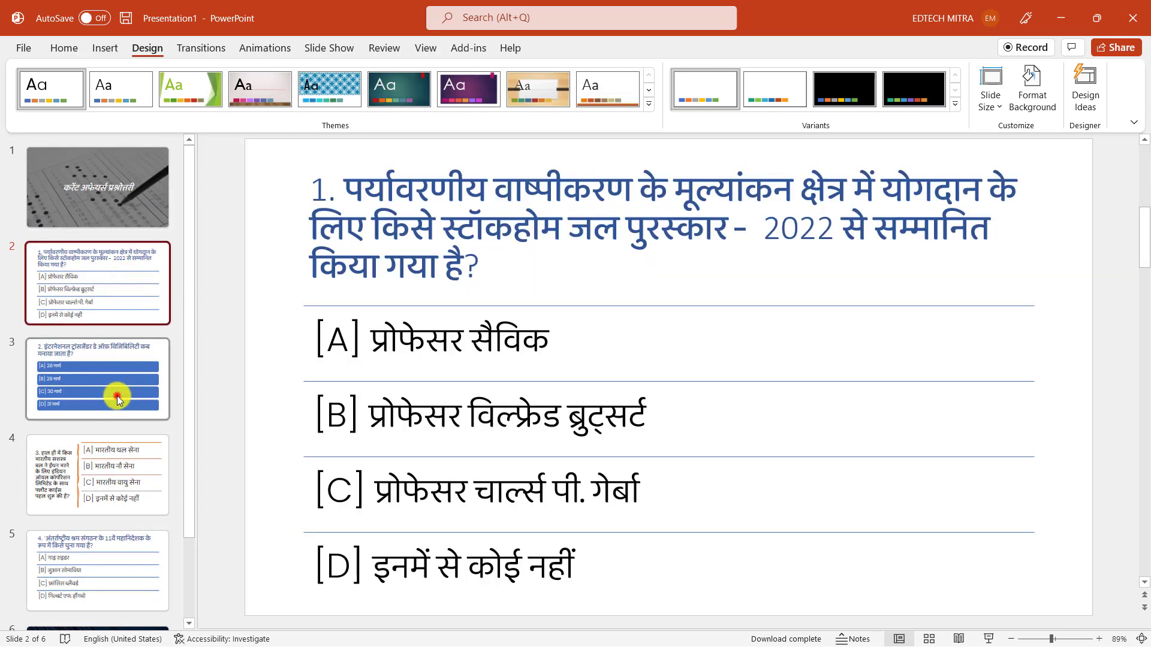
pyautogui.click(118, 399)
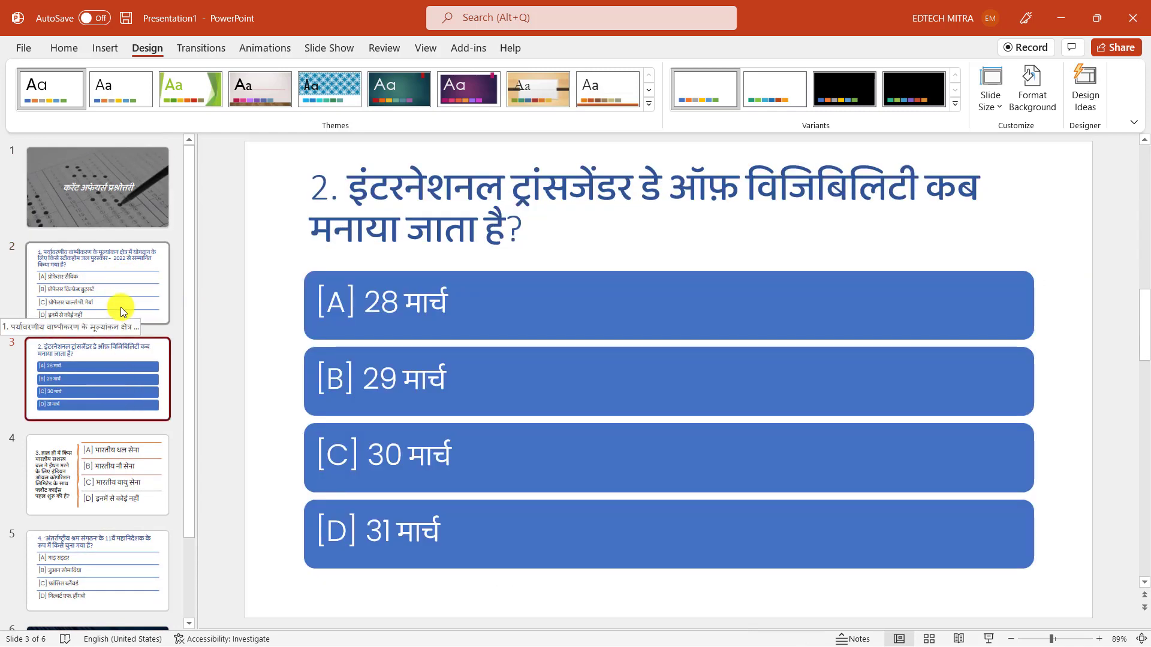
pyautogui.hotkey('ctrl', 'a')
pyautogui.scroll(-2, 124, 224)
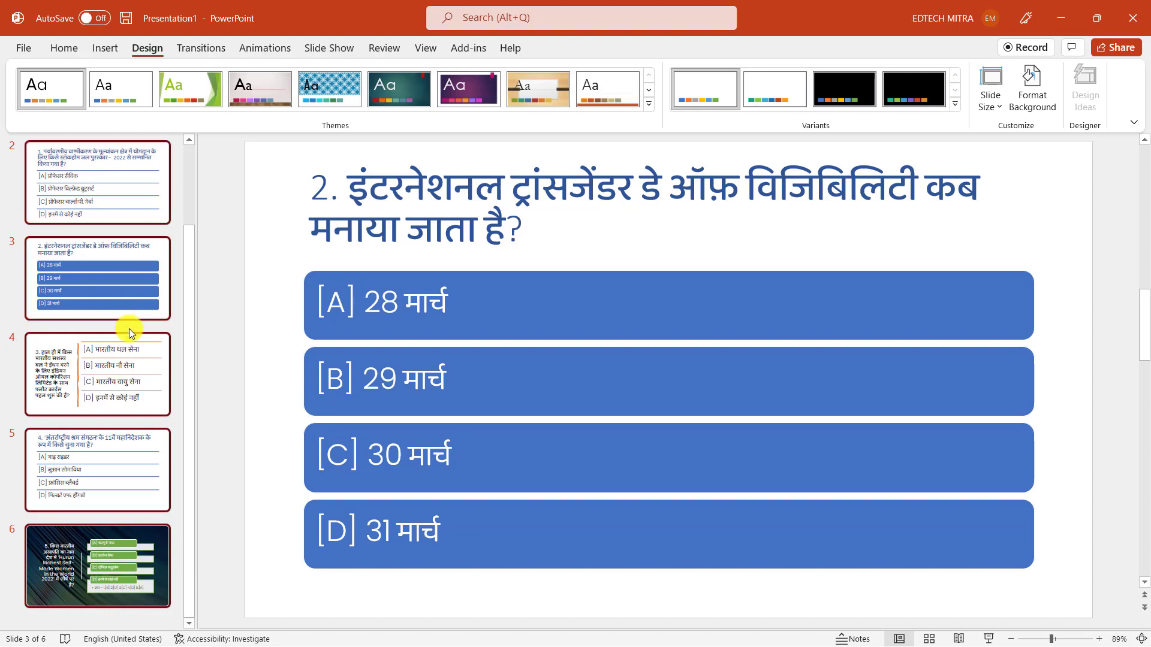
pyautogui.scroll(2, 120, 294)
pyautogui.scroll(1, 114, 263)
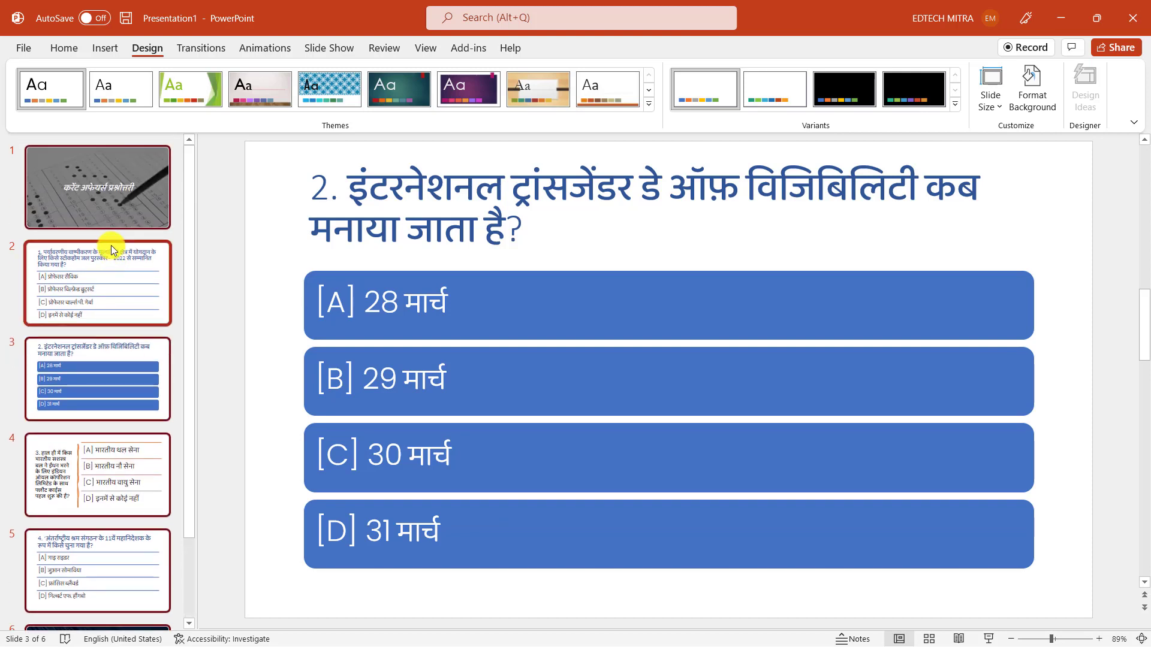
pyautogui.click(200, 52)
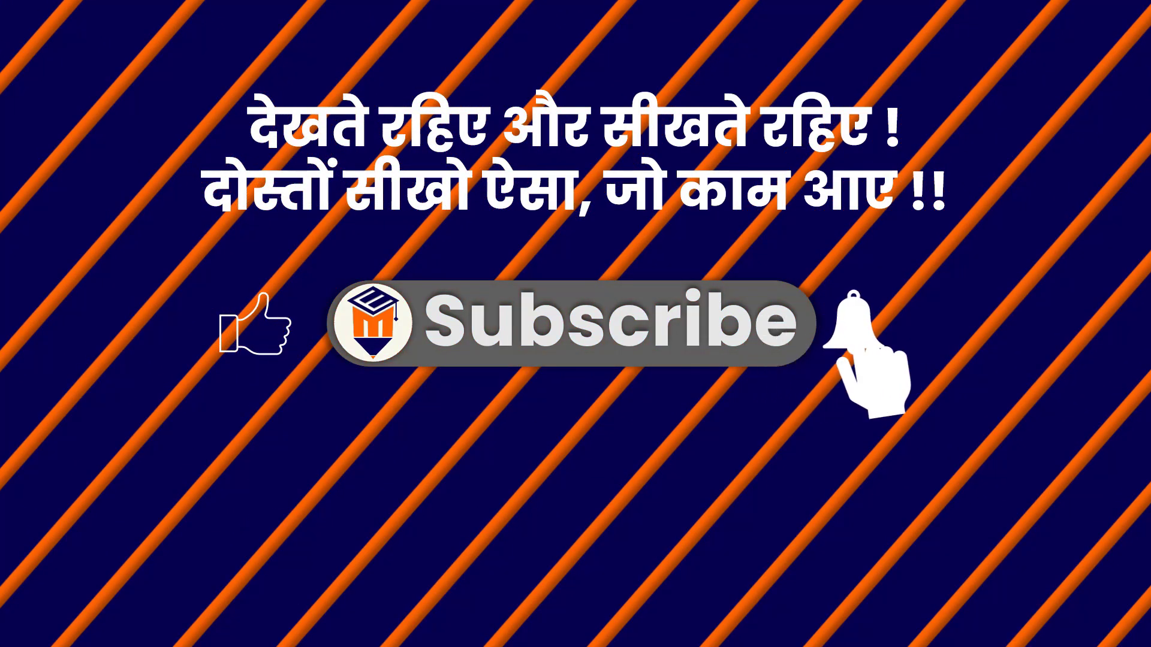
# Launch Word from the Start menu's pinned apps, dismiss the feedback toast, and create Blank document
pyautogui.scroll(2, 197, 255)
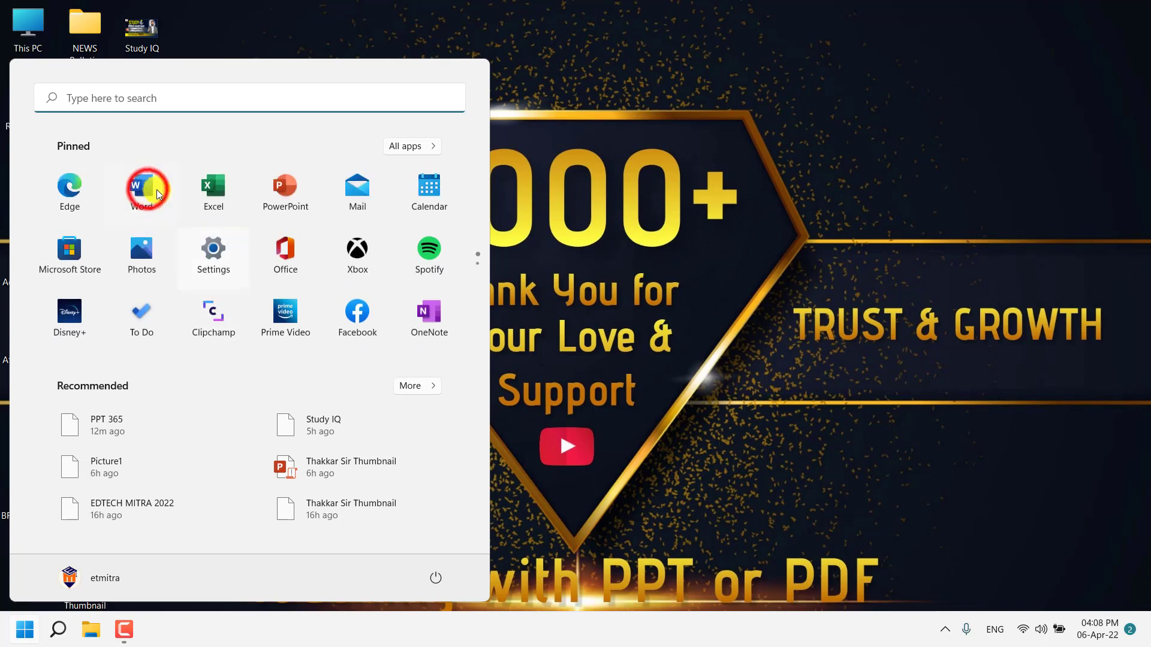
pyautogui.click(149, 191)
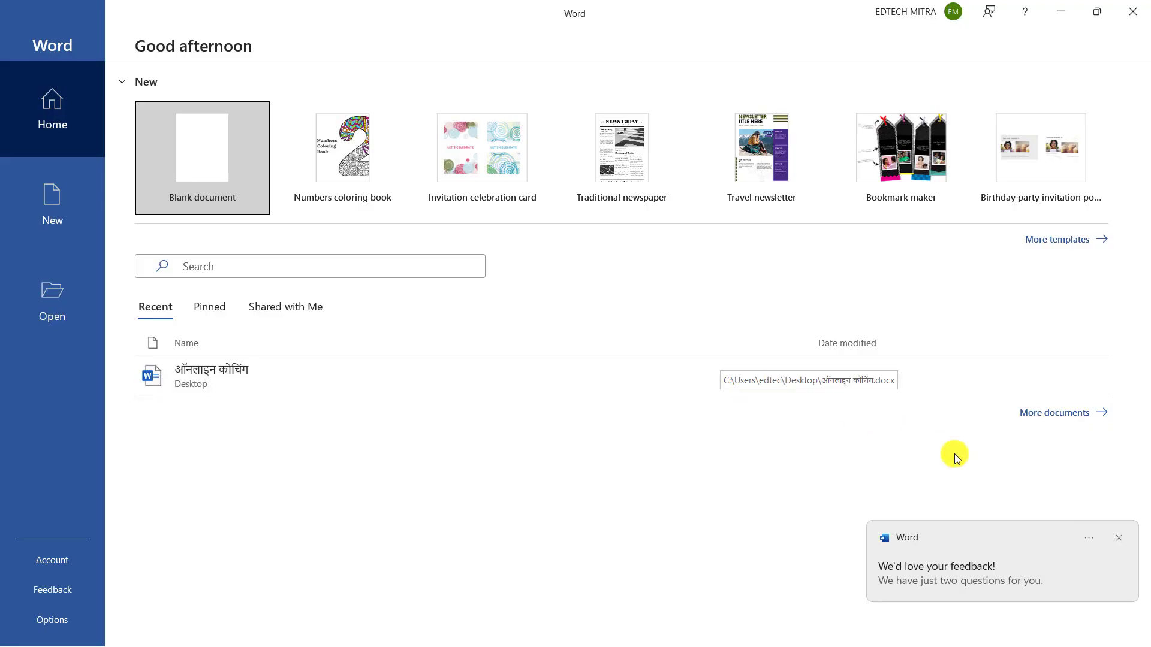
pyautogui.click(1119, 539)
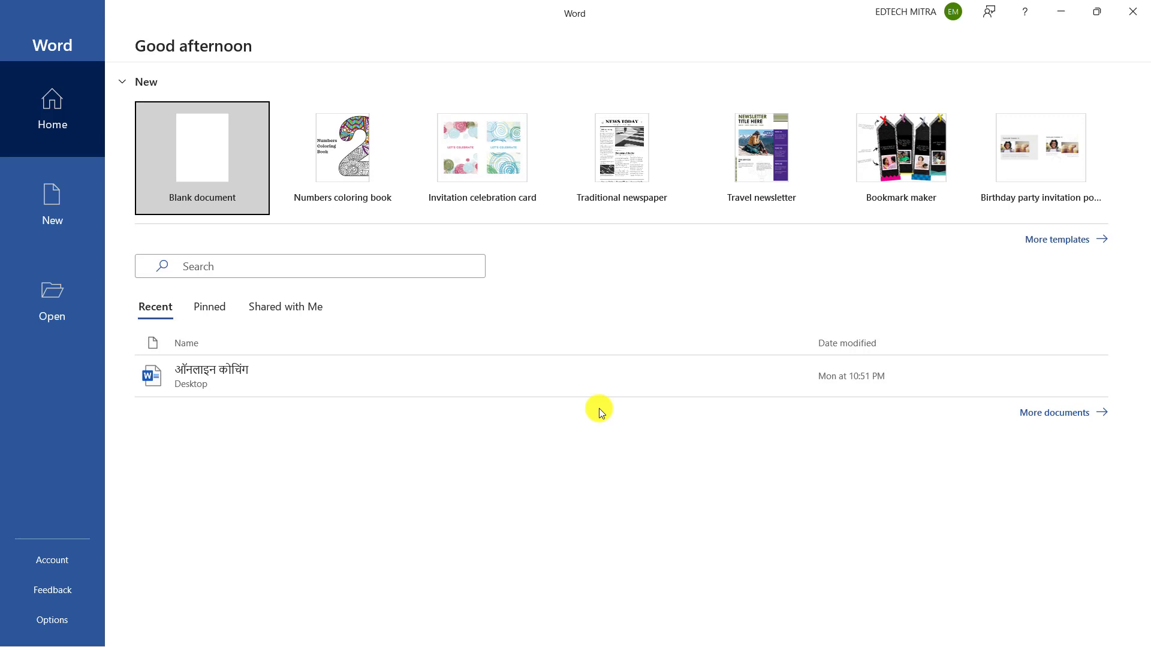
pyautogui.click(205, 161)
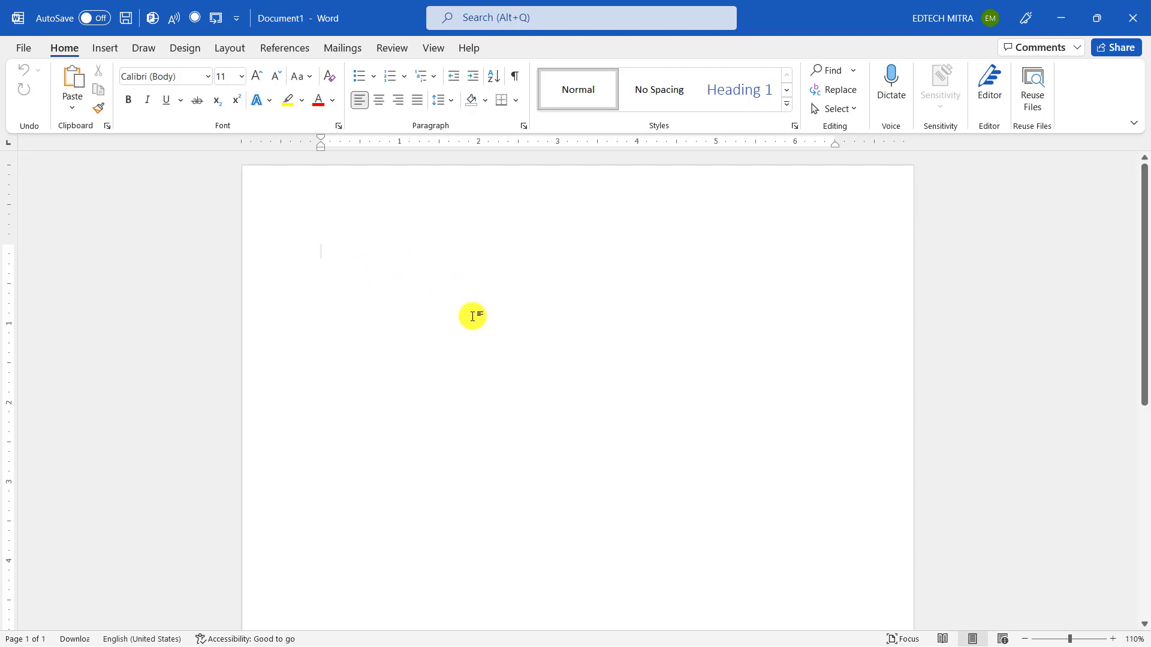
pyautogui.click(897, 93)
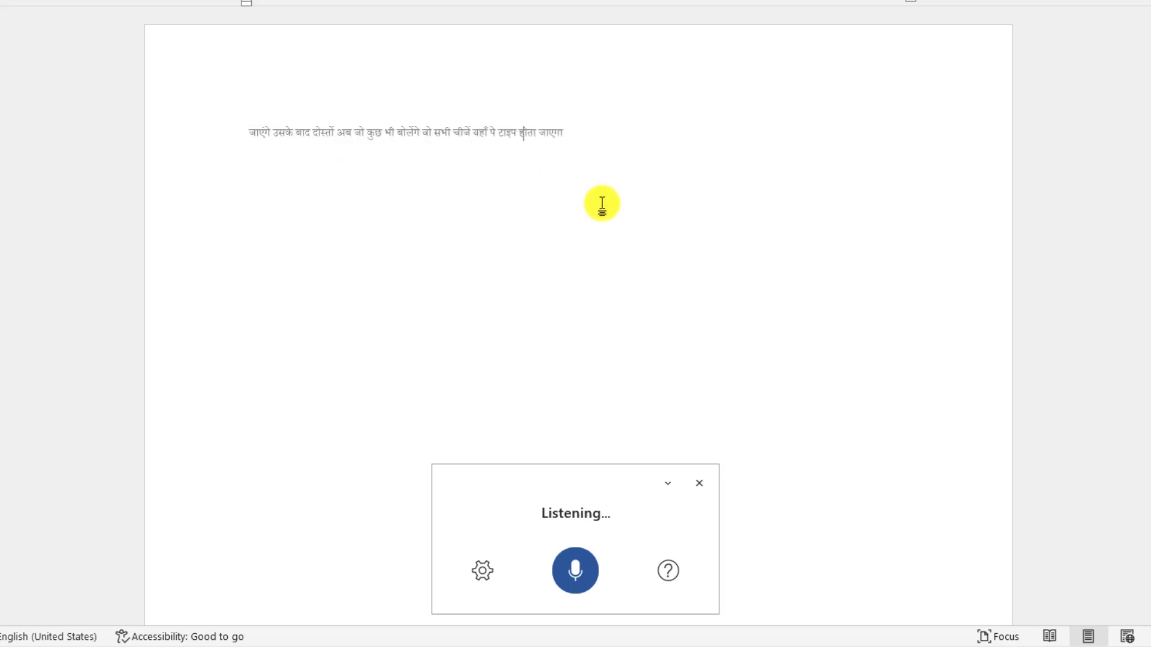
pyautogui.click(574, 567)
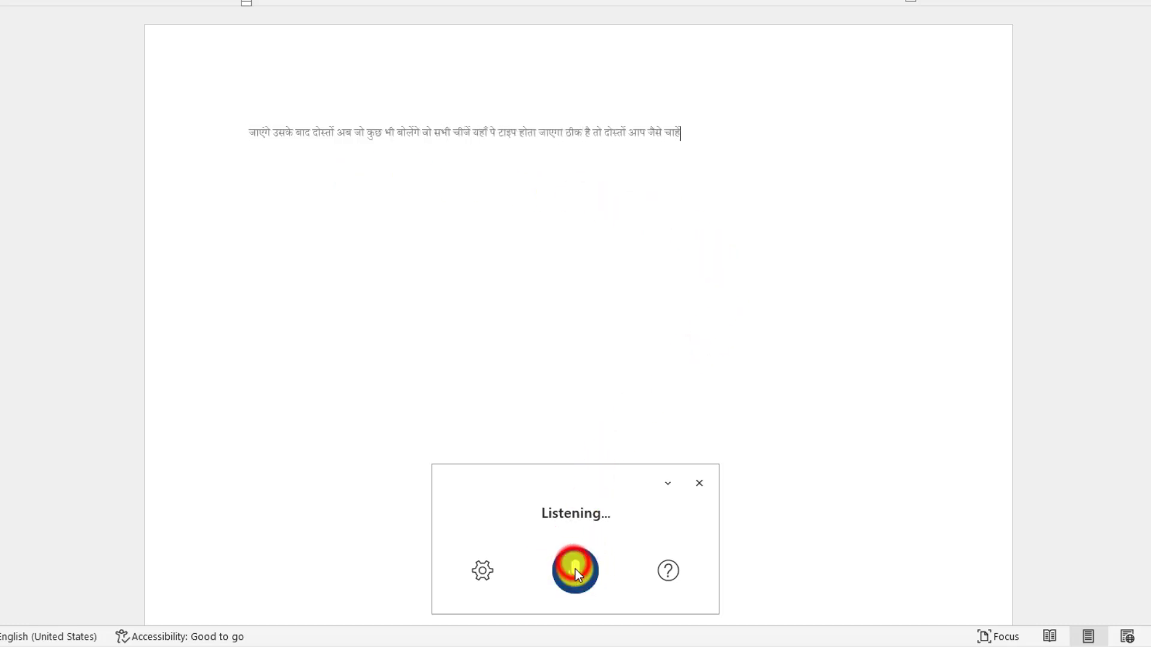
pyautogui.click(699, 483)
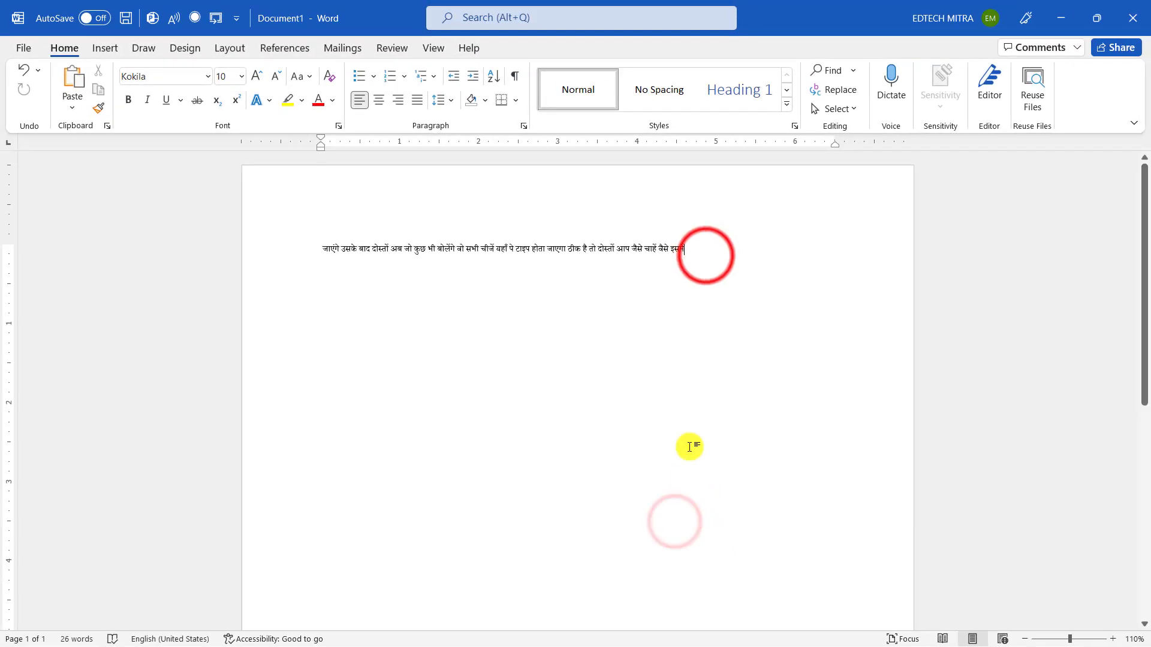
pyautogui.moveTo(707, 254); pyautogui.dragTo(267, 255)
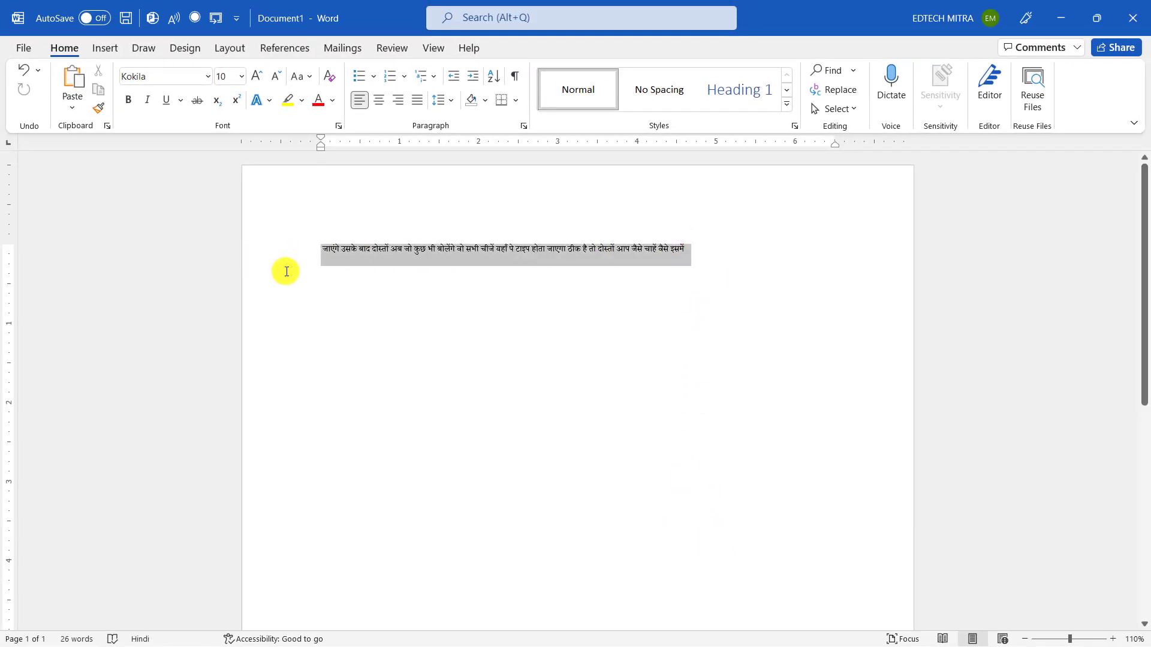
pyautogui.press('Delete')
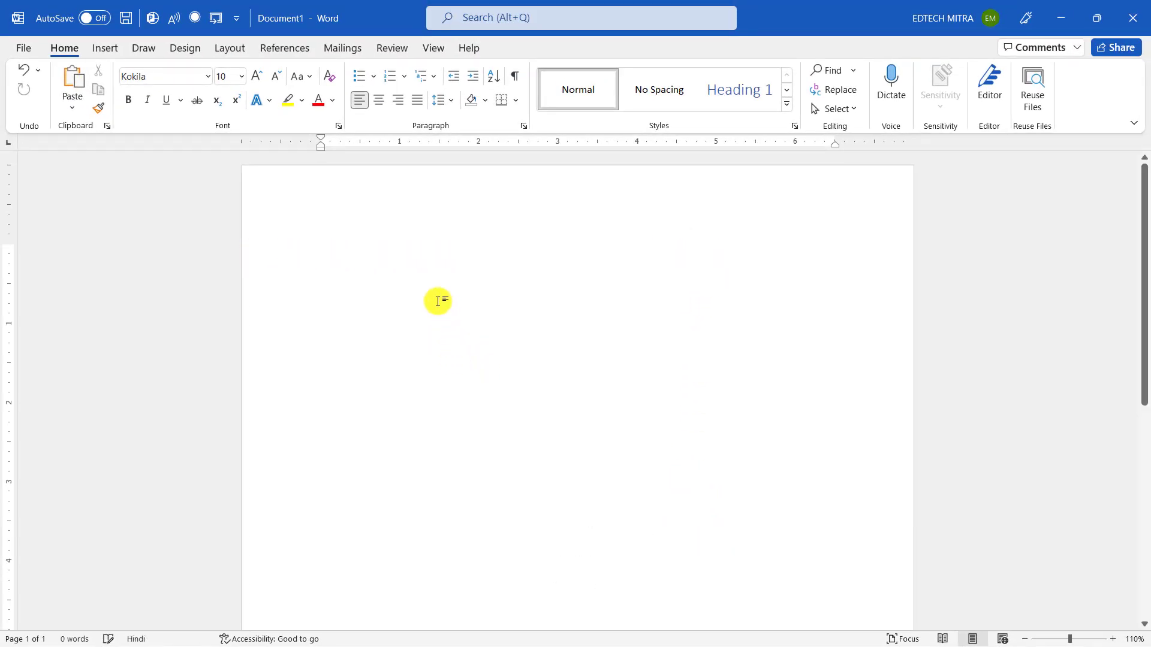
# Paste the quiz with Keep Text Only and start question 4 on a new page
pyautogui.click(66, 111)
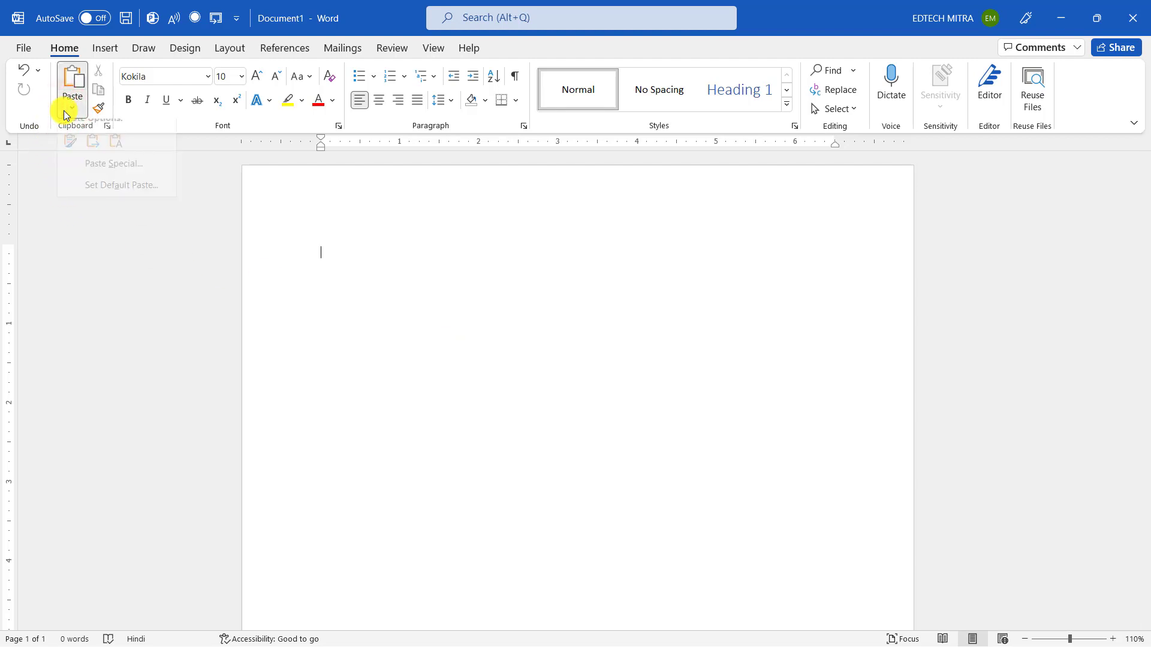
pyautogui.click(117, 157)
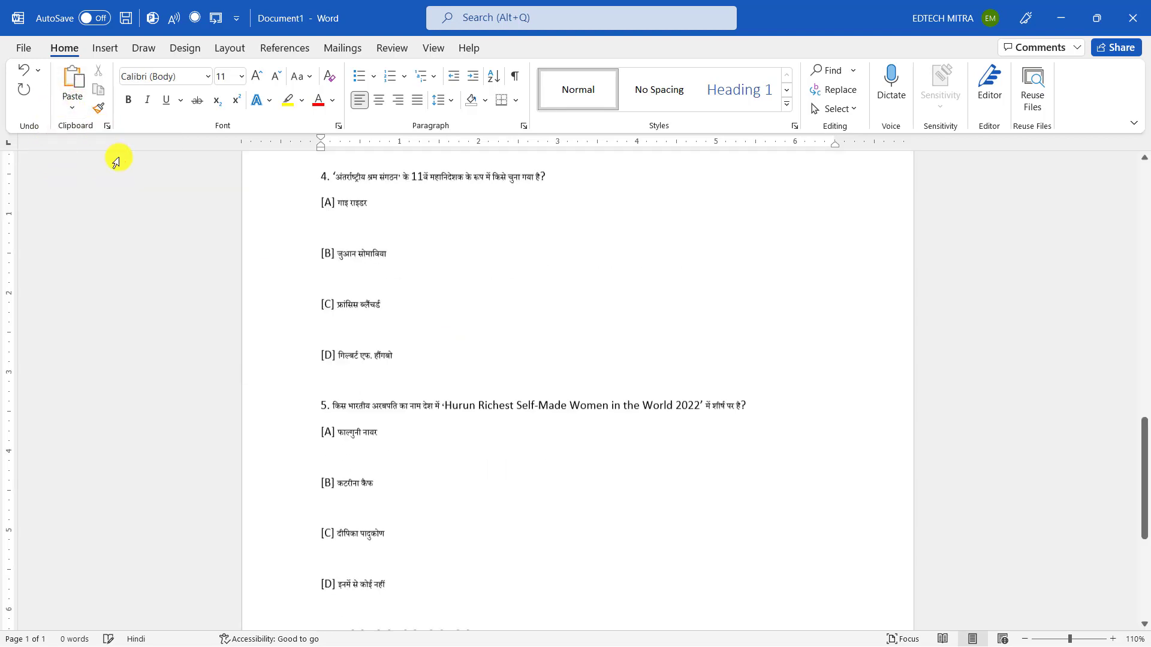
pyautogui.hotkey('ctrl', 'Return')
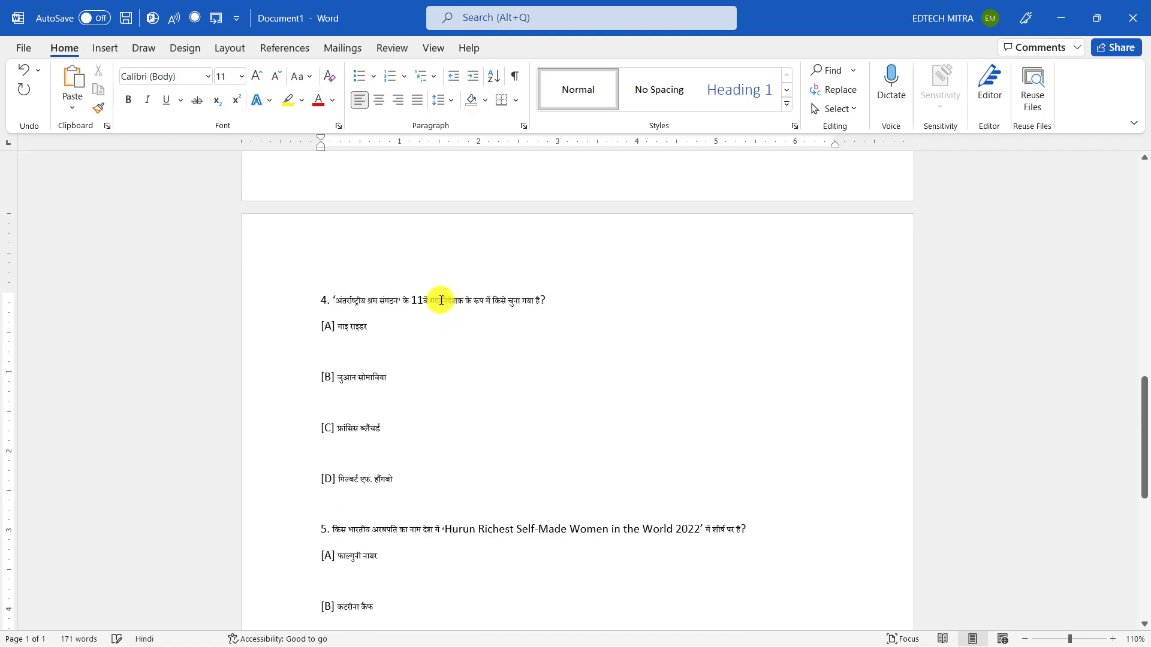
# Return to the top of the document and select all the quiz text
pyautogui.scroll(3, 435, 293)
pyautogui.scroll(5, 435, 293)
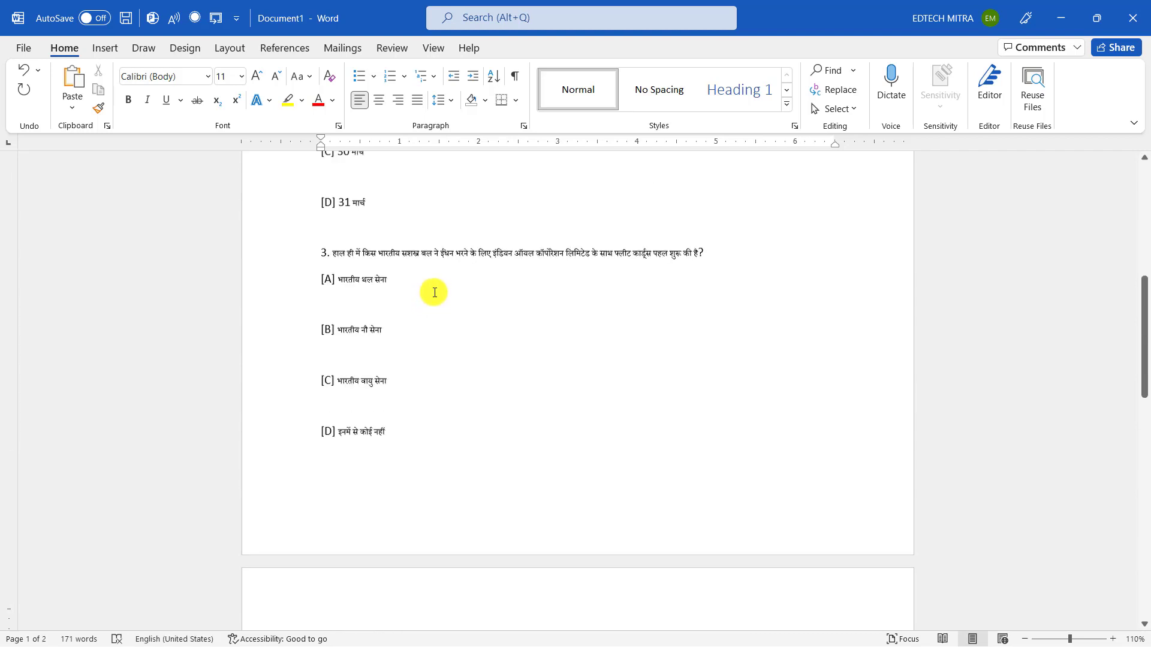
pyautogui.scroll(4, 434, 293)
pyautogui.scroll(4, 434, 293)
pyautogui.scroll(4, 434, 293)
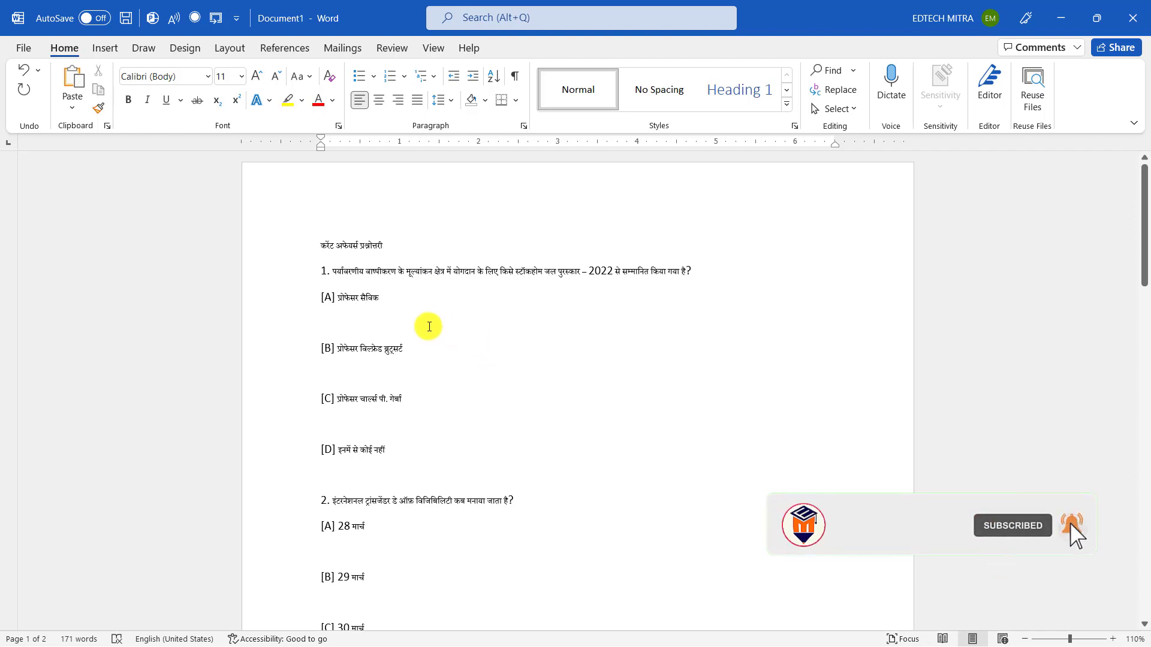
pyautogui.click(465, 337)
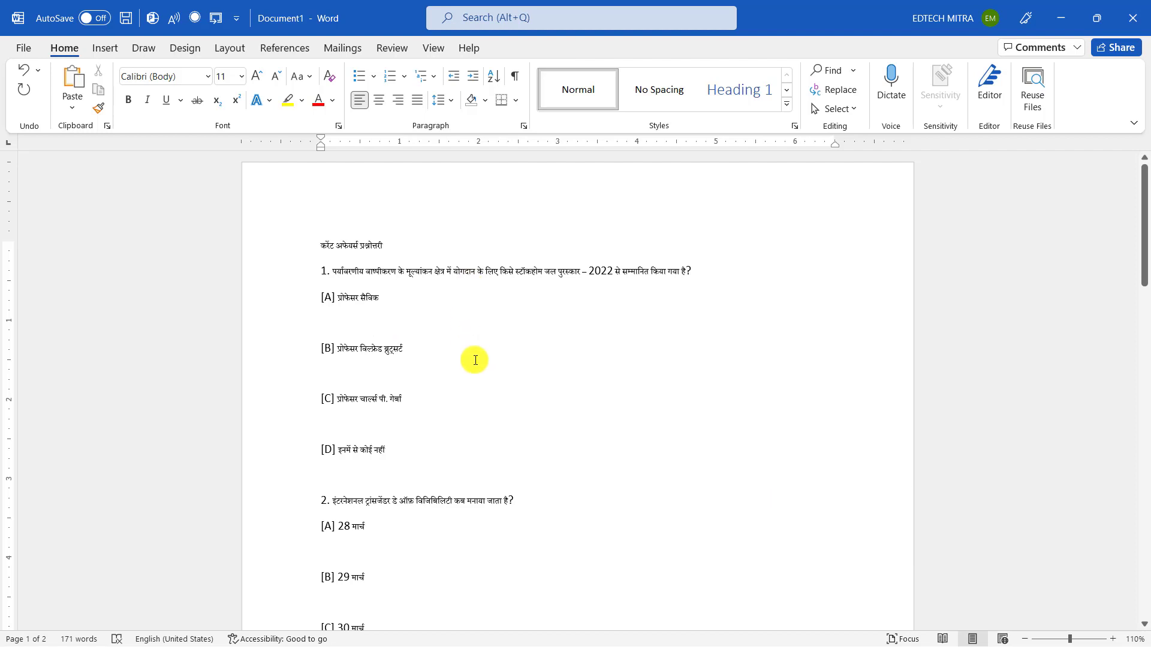
pyautogui.hotkey('ctrl', 'a')
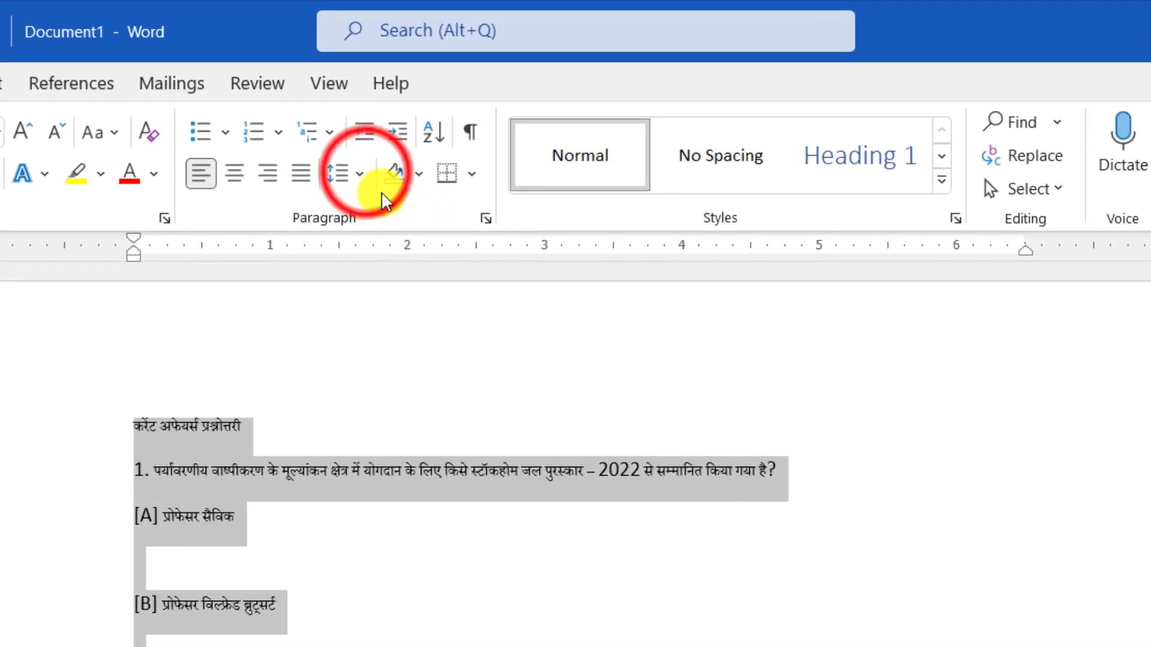
# Remove the space after each paragraph through the line spacing options
pyautogui.click(366, 175)
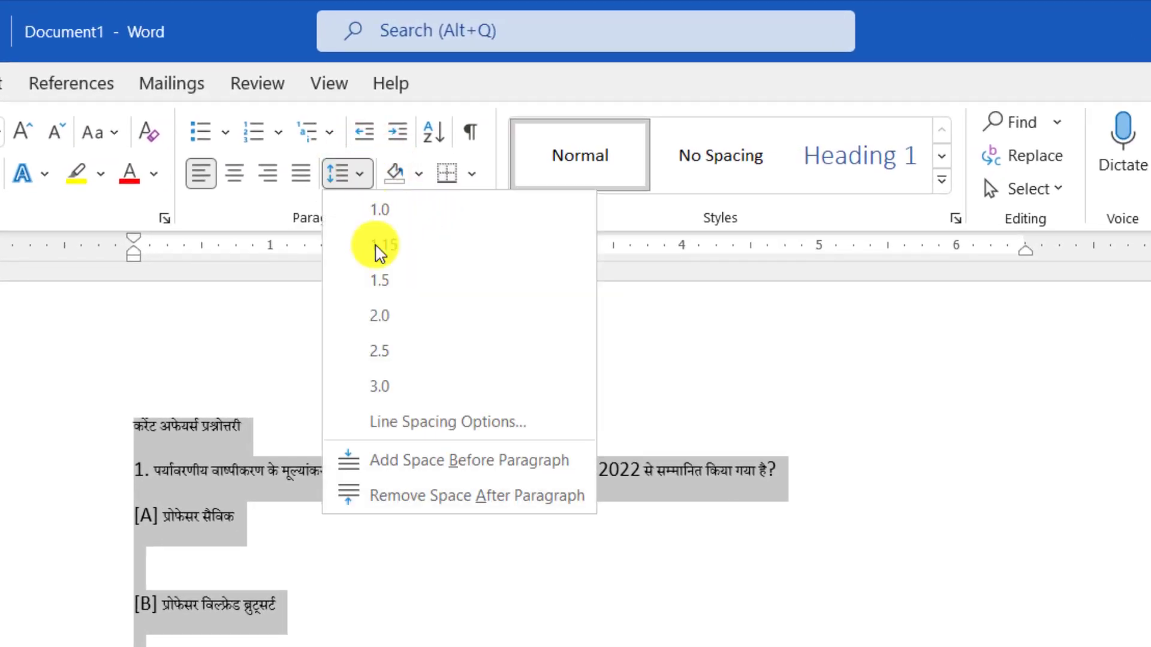
pyautogui.click(508, 500)
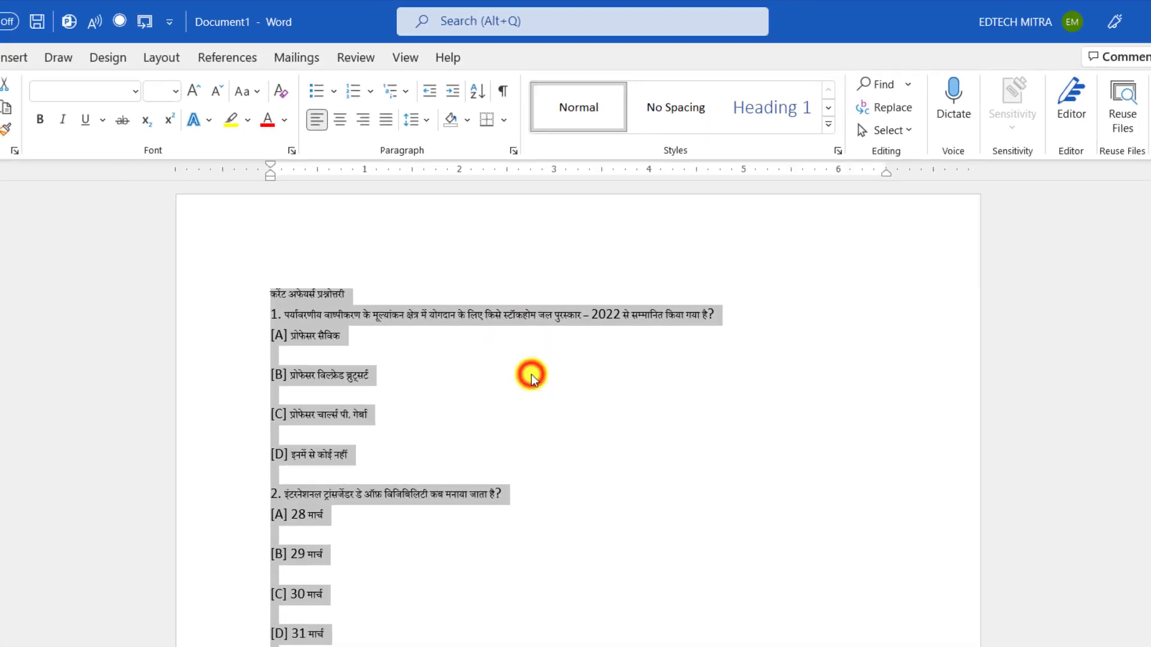
pyautogui.click(505, 338)
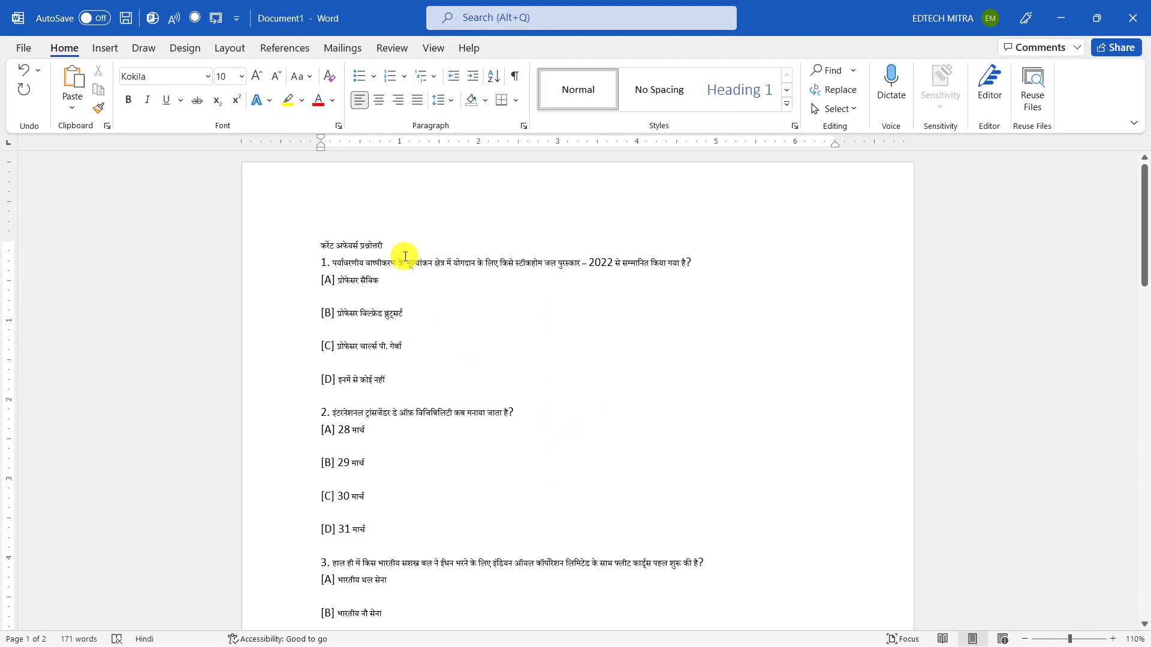
# Delete the blank lines below answer options [A], [B] and [C]
pyautogui.click(364, 296)
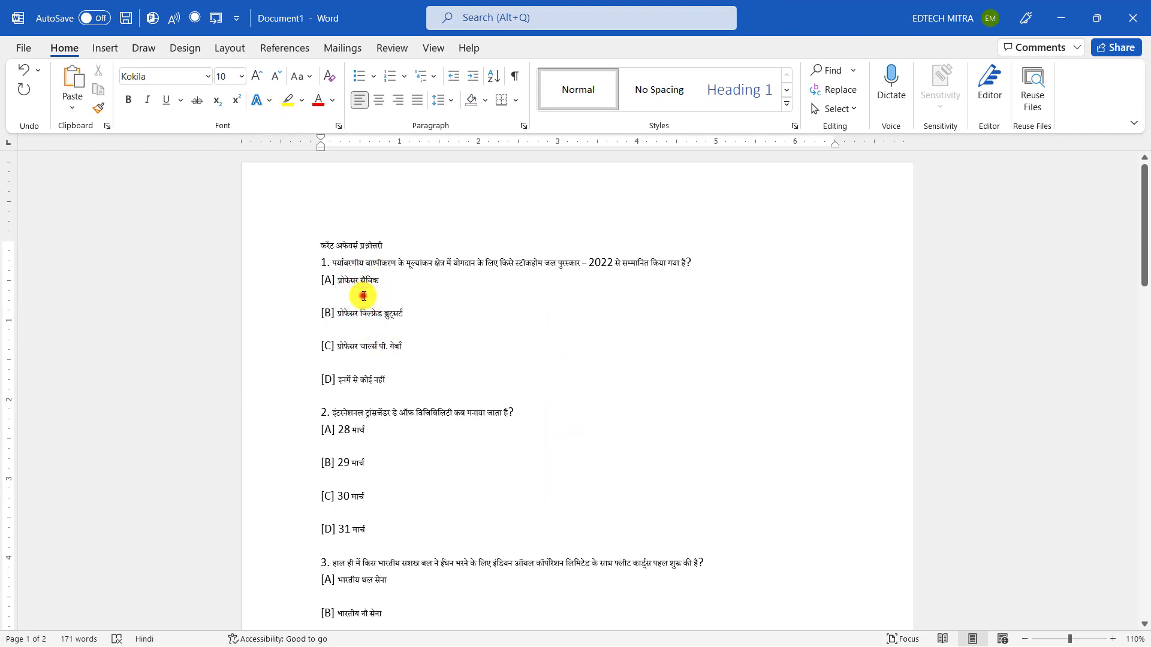
pyautogui.click(361, 295)
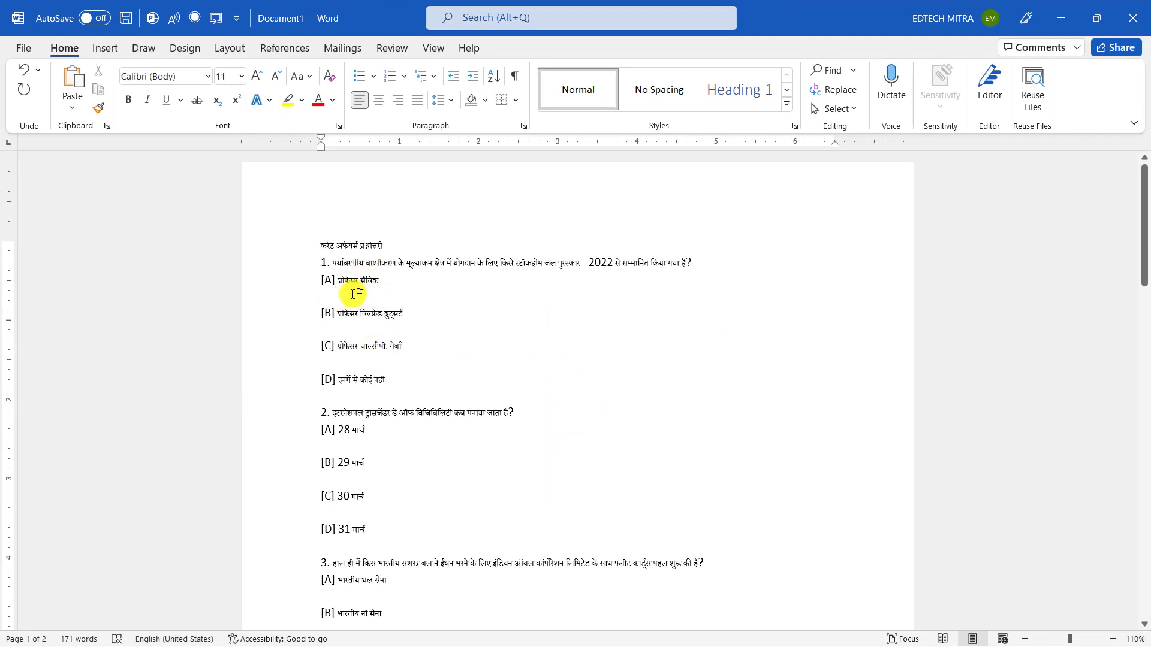
pyautogui.press('BackSpace')
pyautogui.click(346, 313)
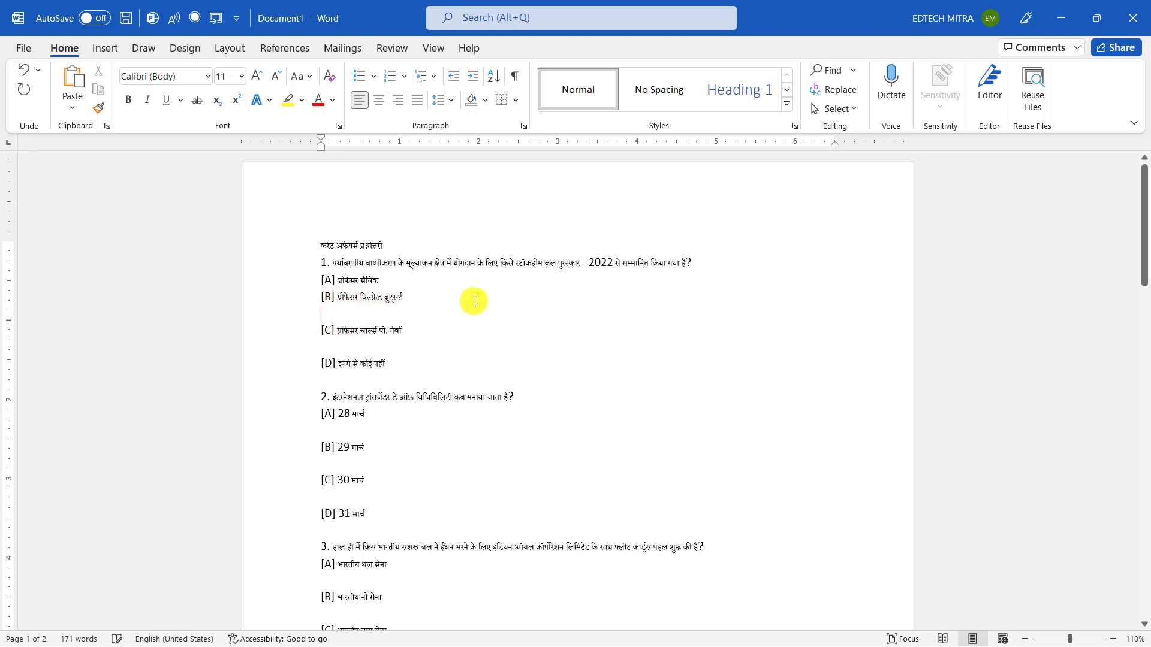
pyautogui.press('BackSpace')
pyautogui.click(324, 330)
pyautogui.press('BackSpace')
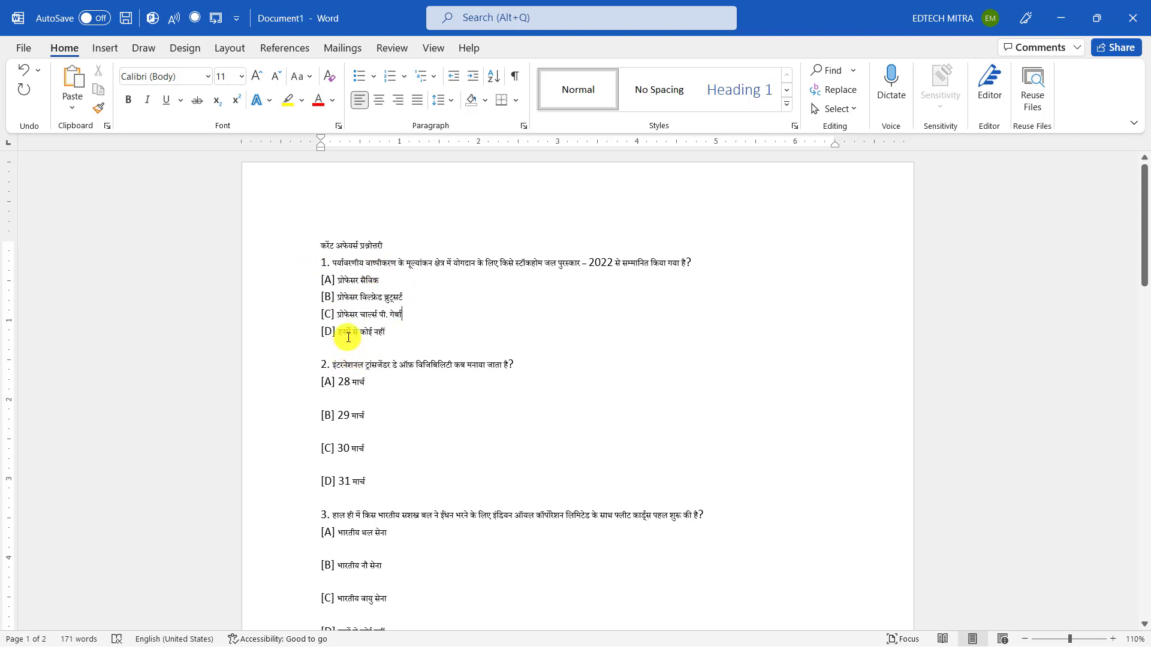
pyautogui.click(347, 360)
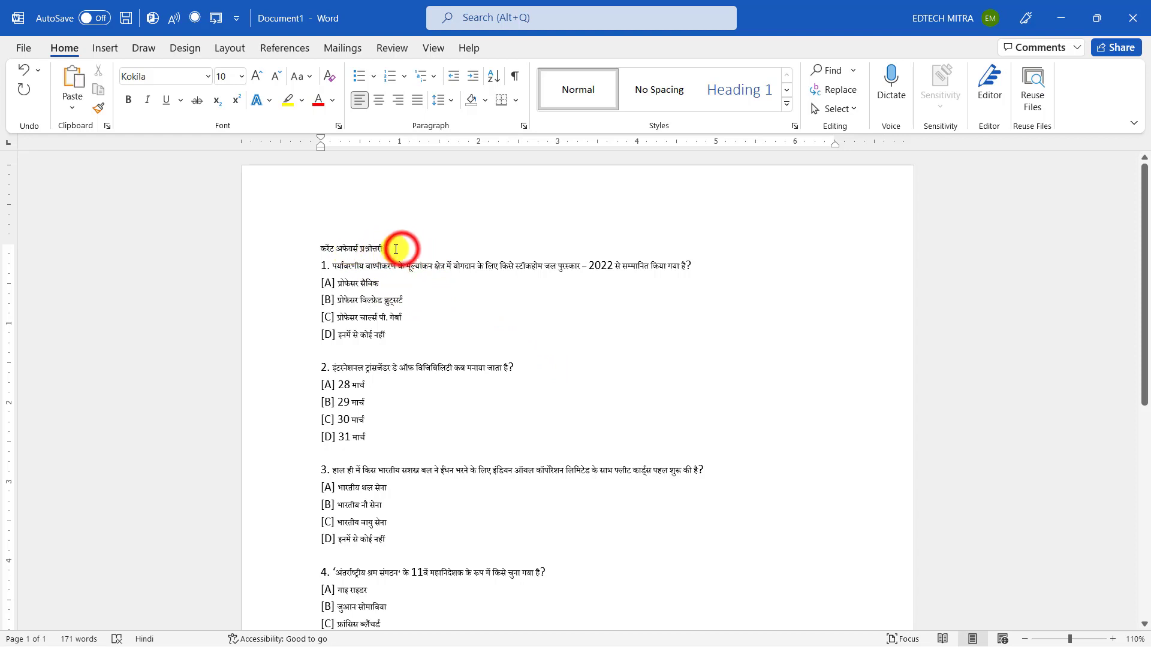
# Center the quiz title line करंट अफेयर्स प्रश्नोत्तरी on the page
pyautogui.moveTo(392, 249); pyautogui.dragTo(288, 254)
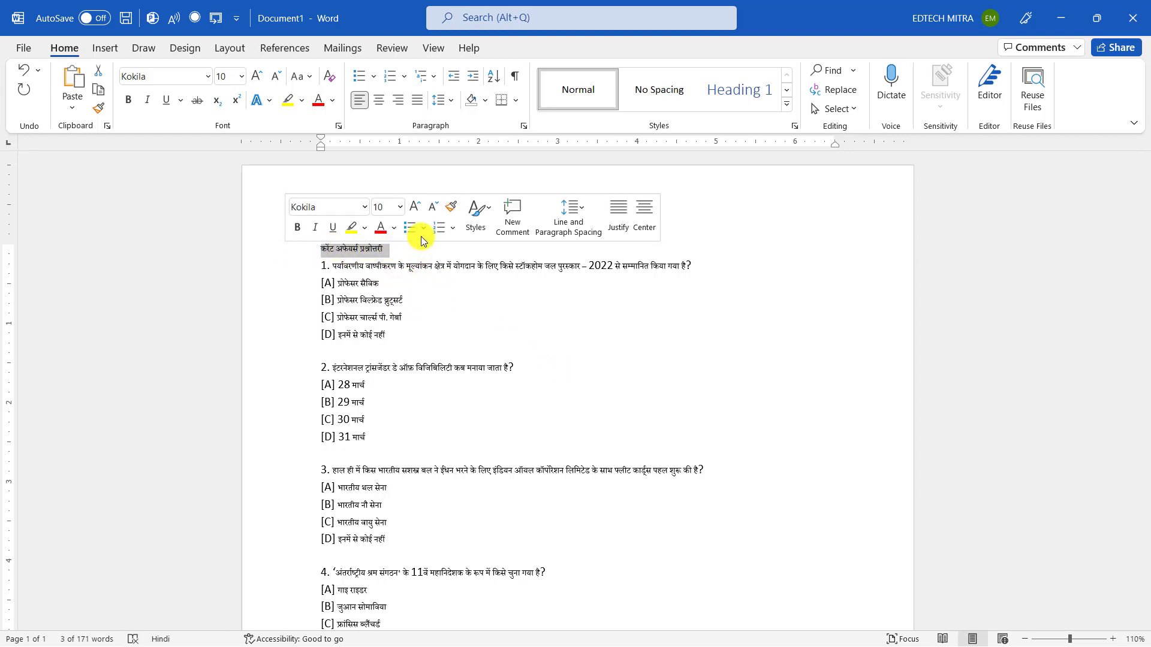
pyautogui.click(374, 101)
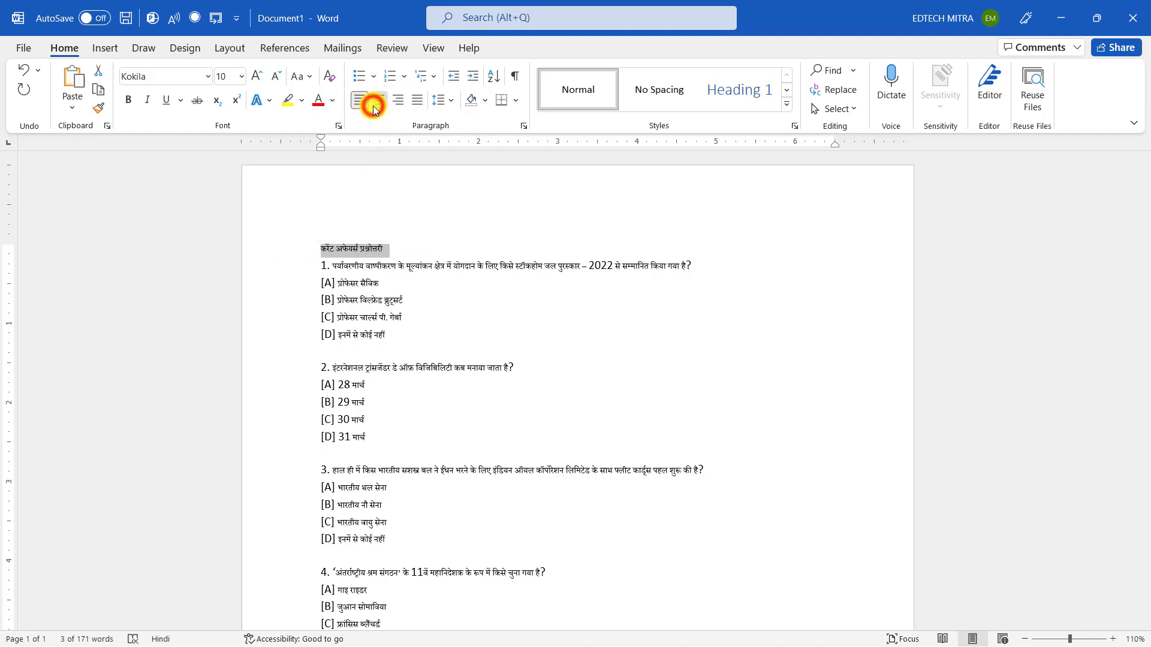
pyautogui.click(621, 253)
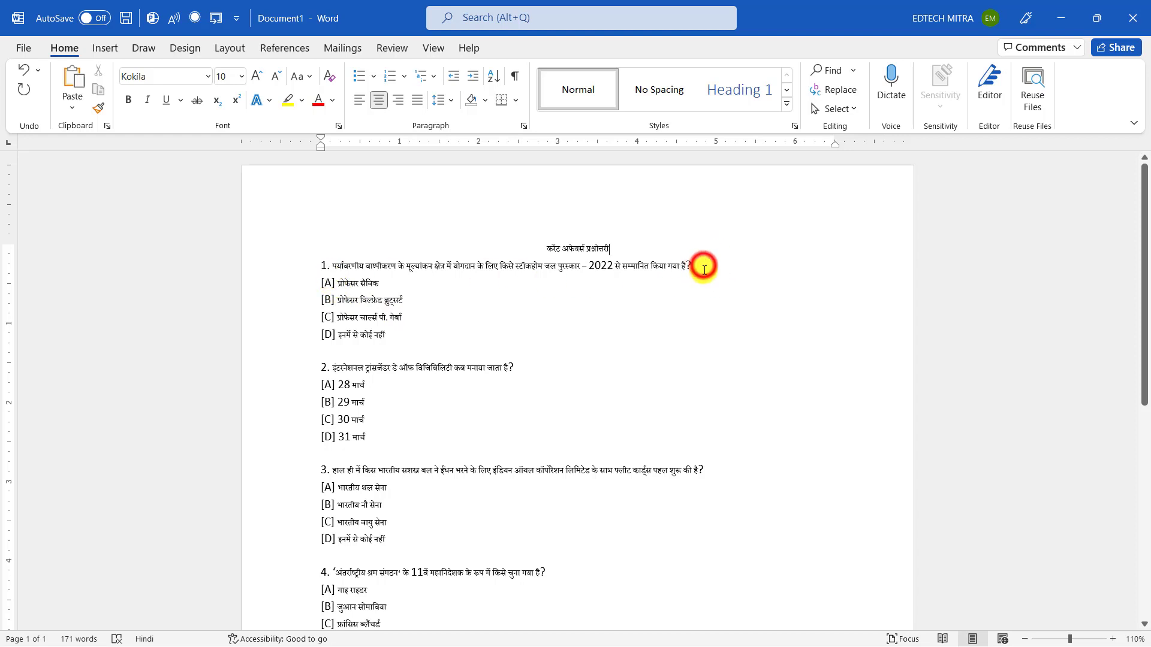
pyautogui.moveTo(698, 266); pyautogui.dragTo(320, 264)
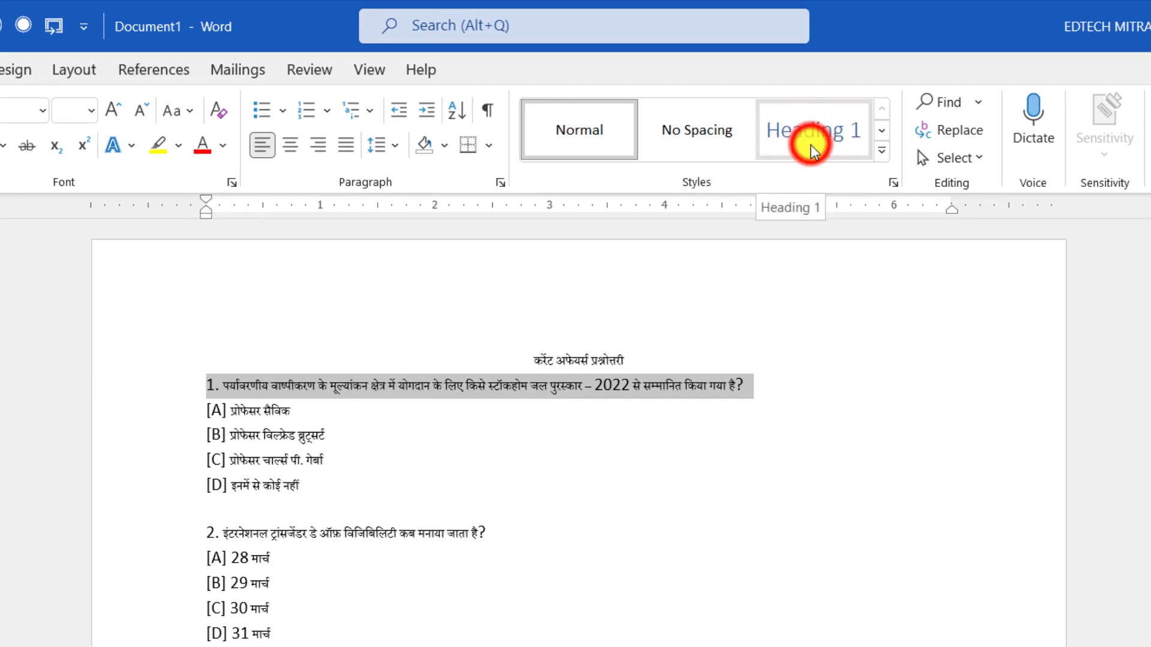
# Style question 1 as Heading 1 and its options [A]–[D] as Heading 2
pyautogui.click(811, 145)
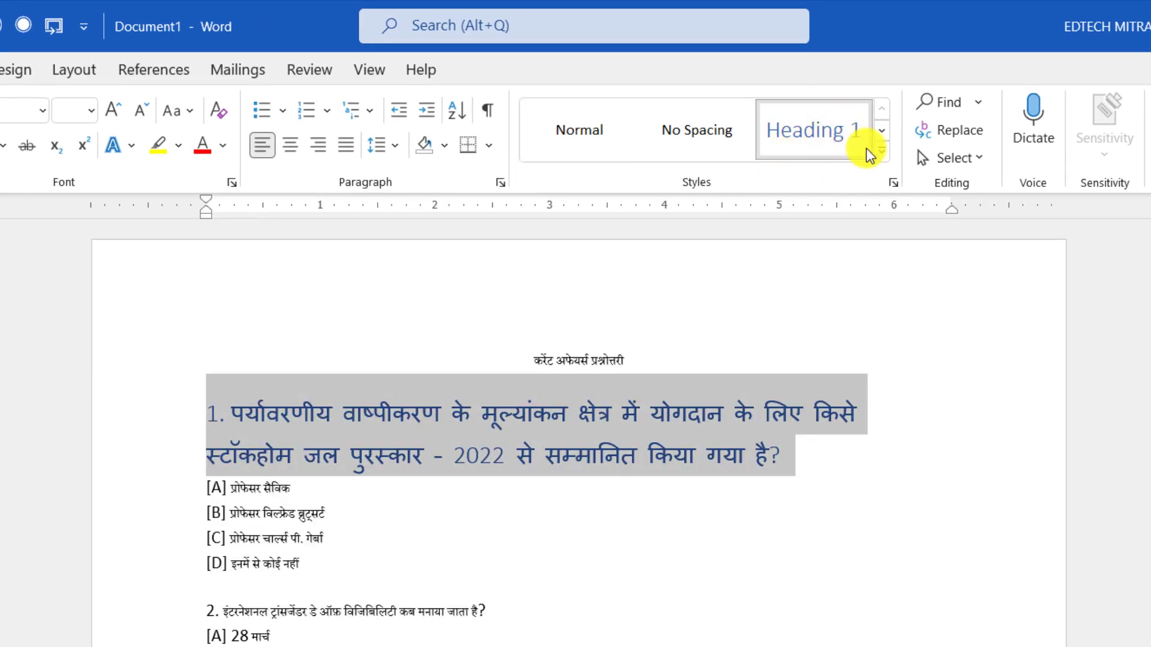
pyautogui.moveTo(342, 564); pyautogui.dragTo(201, 489)
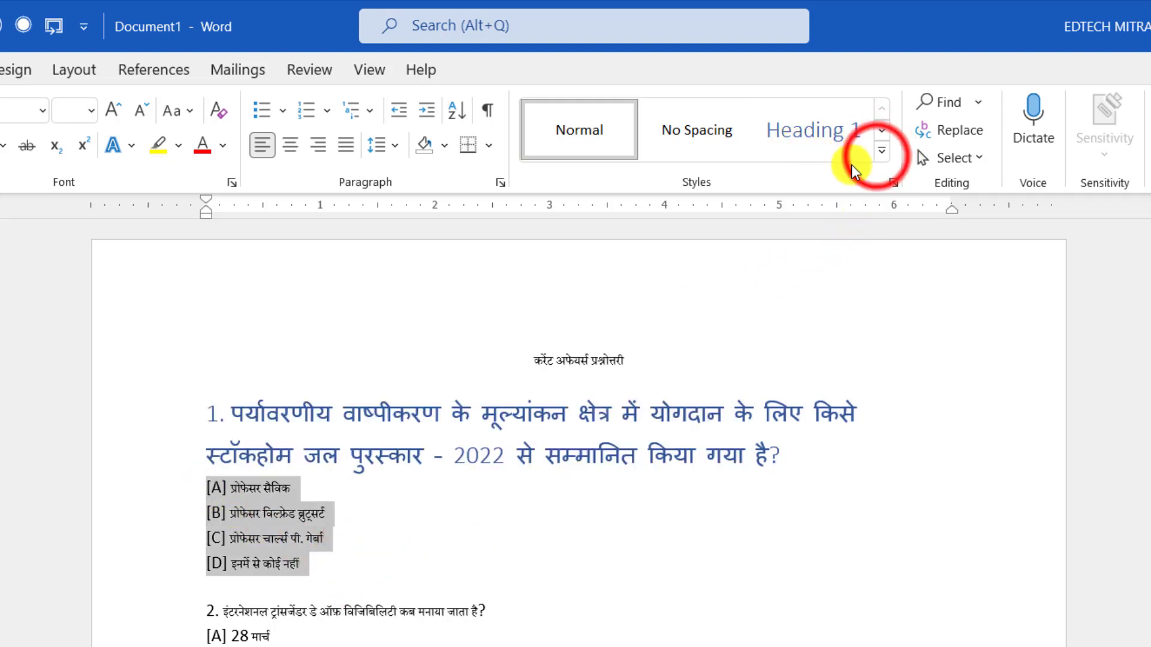
pyautogui.click(880, 152)
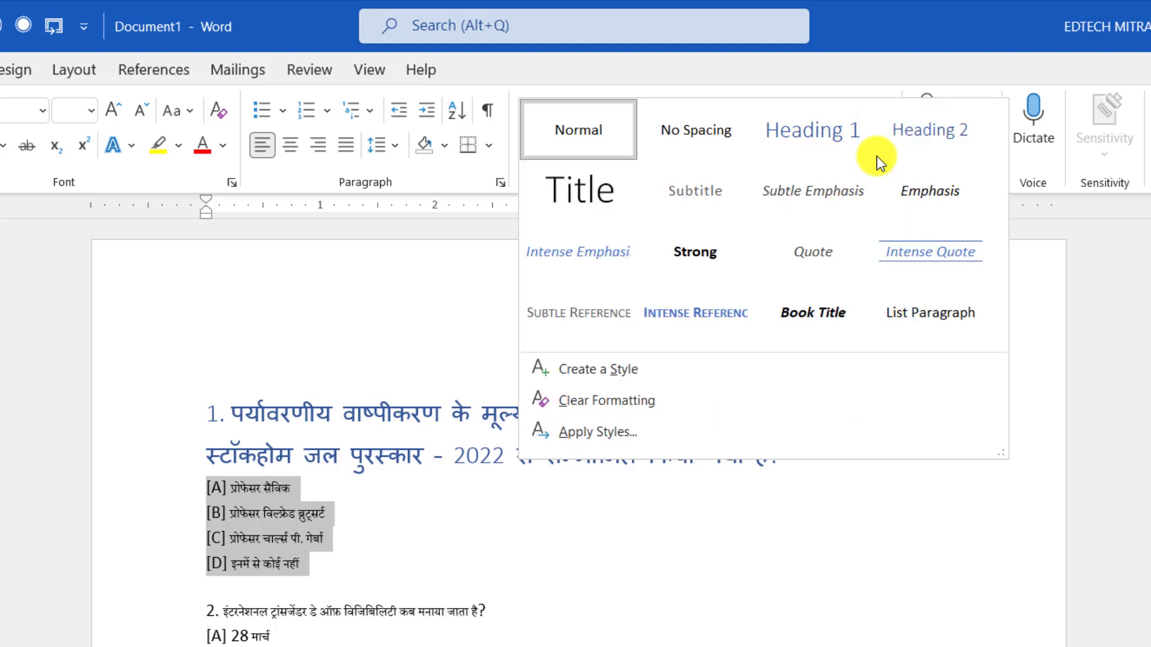
pyautogui.click(940, 134)
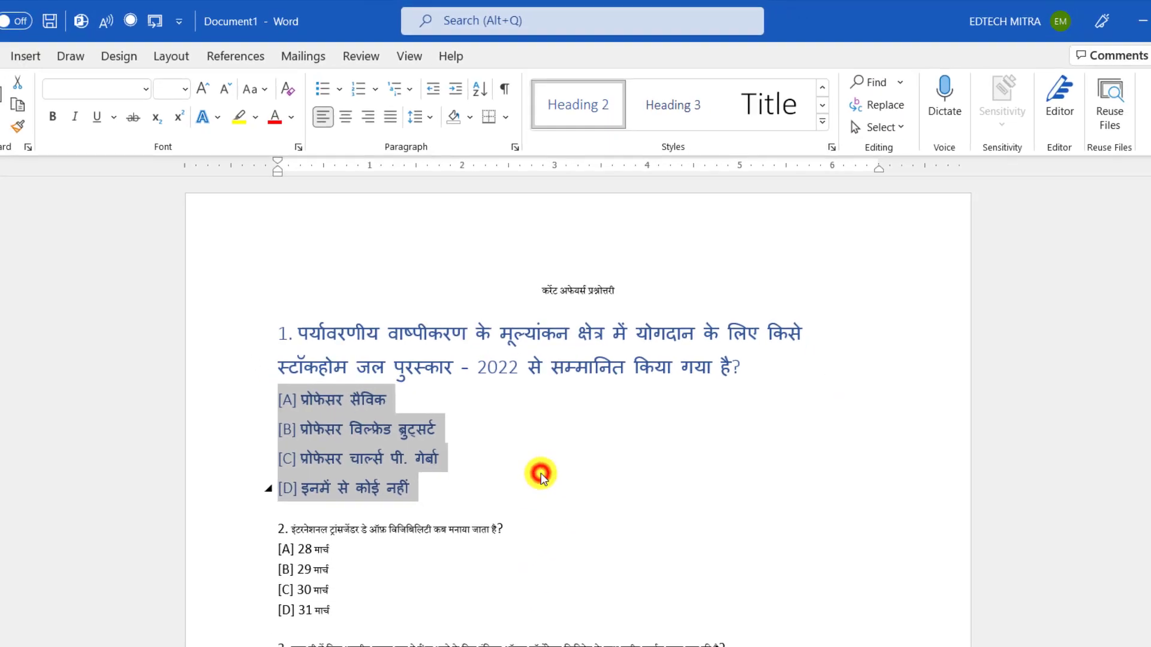
pyautogui.click(540, 476)
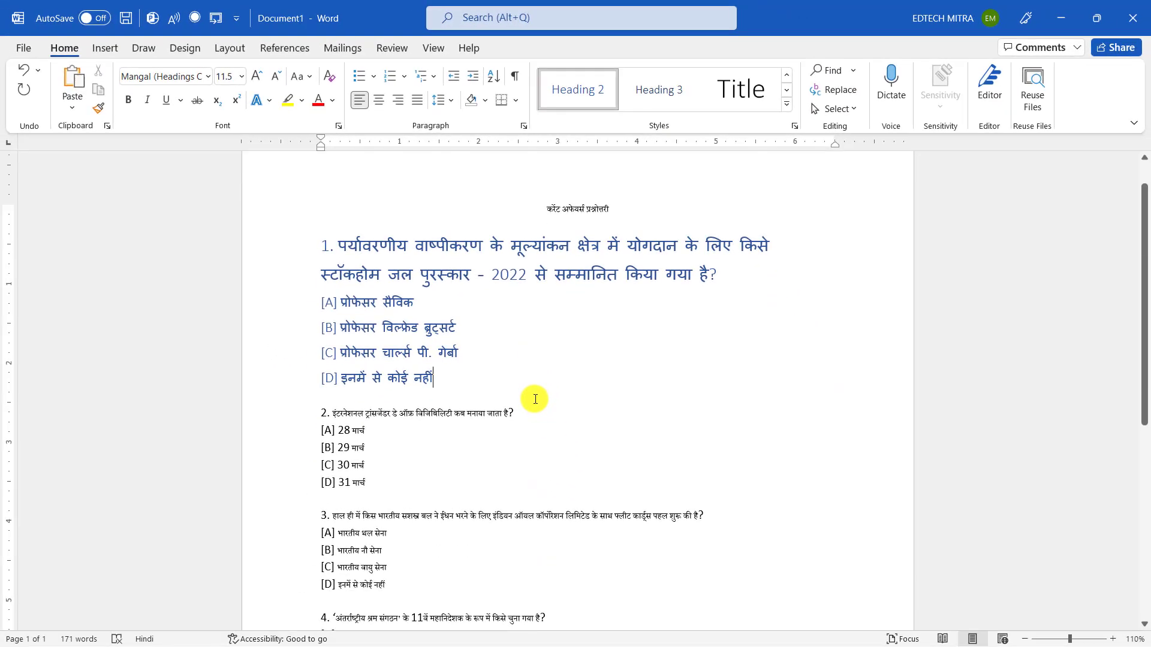
# Style question 2 as Heading 1 and its four answer options as Heading 2
pyautogui.scroll(-1, 535, 399)
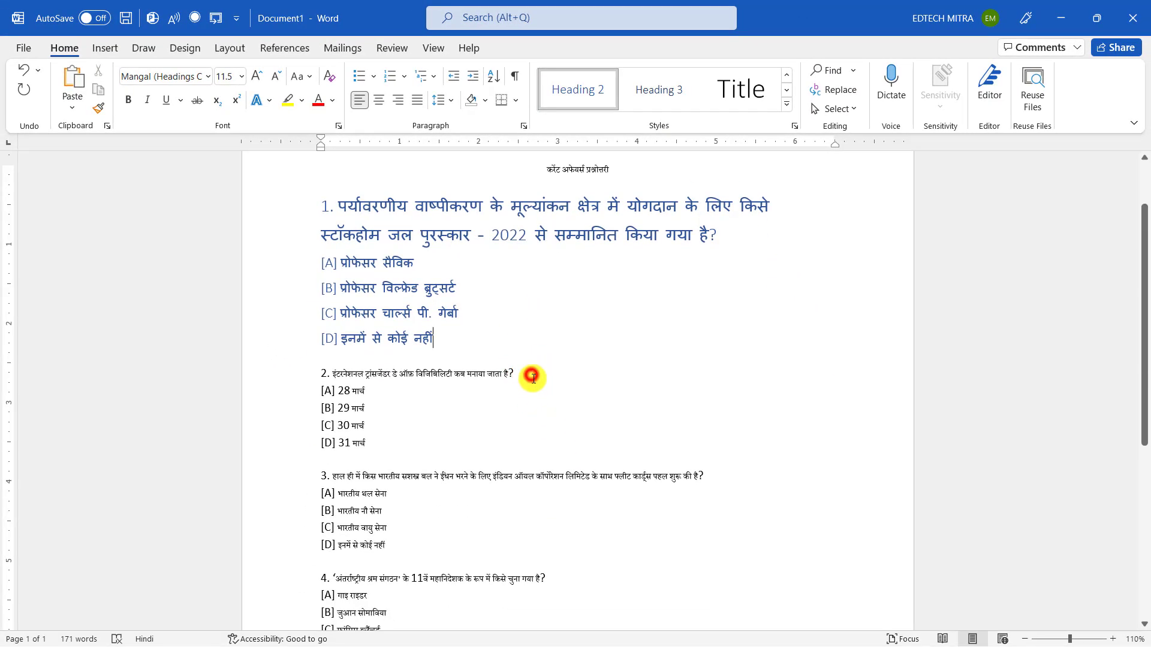
pyautogui.moveTo(530, 374); pyautogui.dragTo(305, 372)
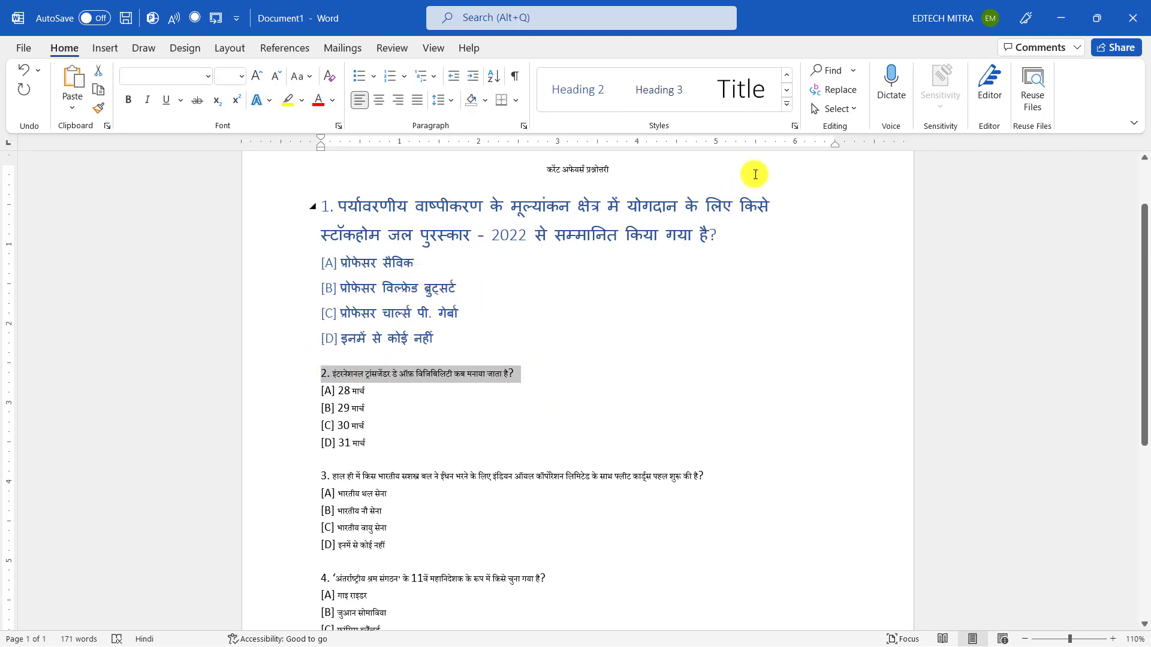
pyautogui.click(789, 105)
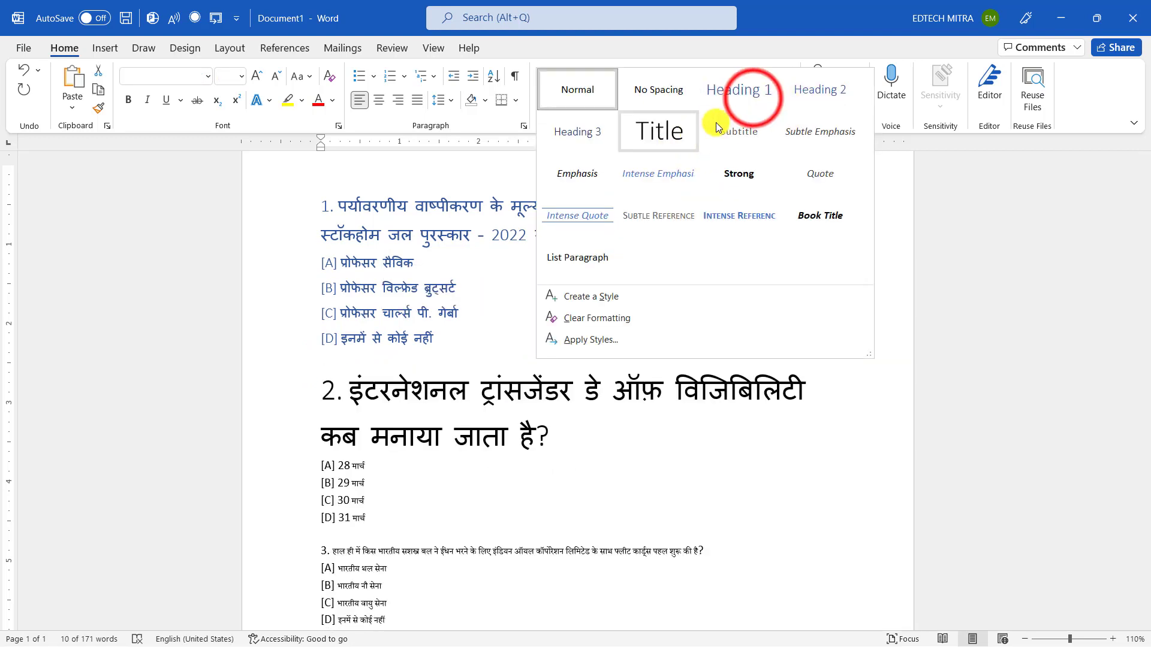
pyautogui.click(754, 102)
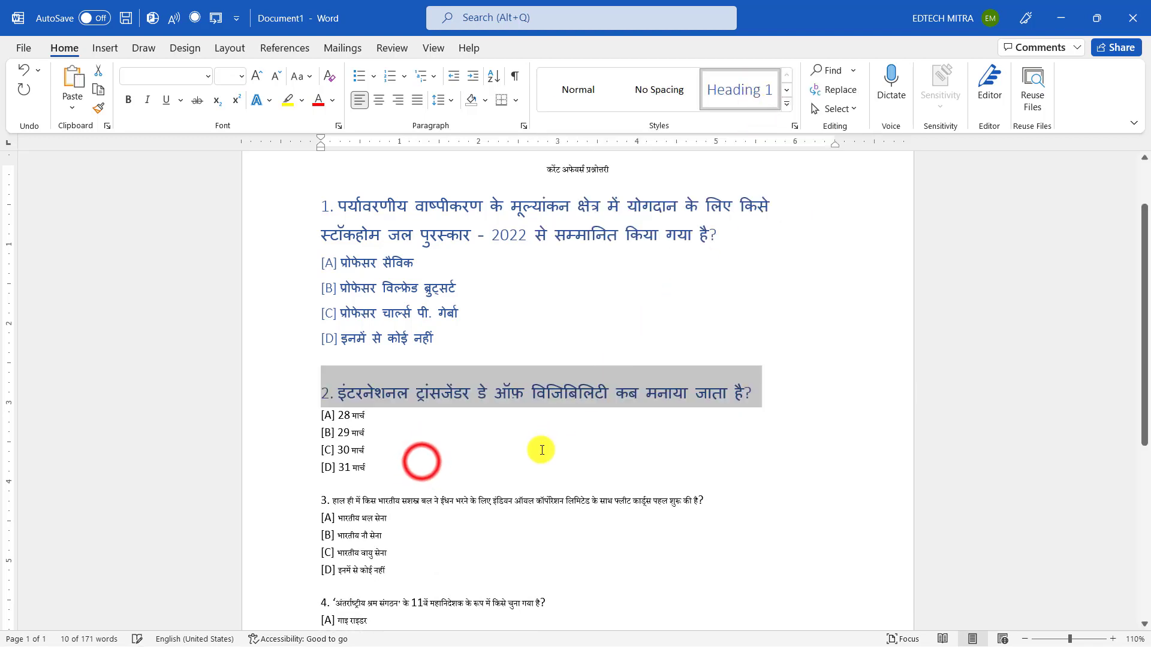
pyautogui.click(405, 467)
pyautogui.moveTo(308, 421); pyautogui.dragTo(308, 416)
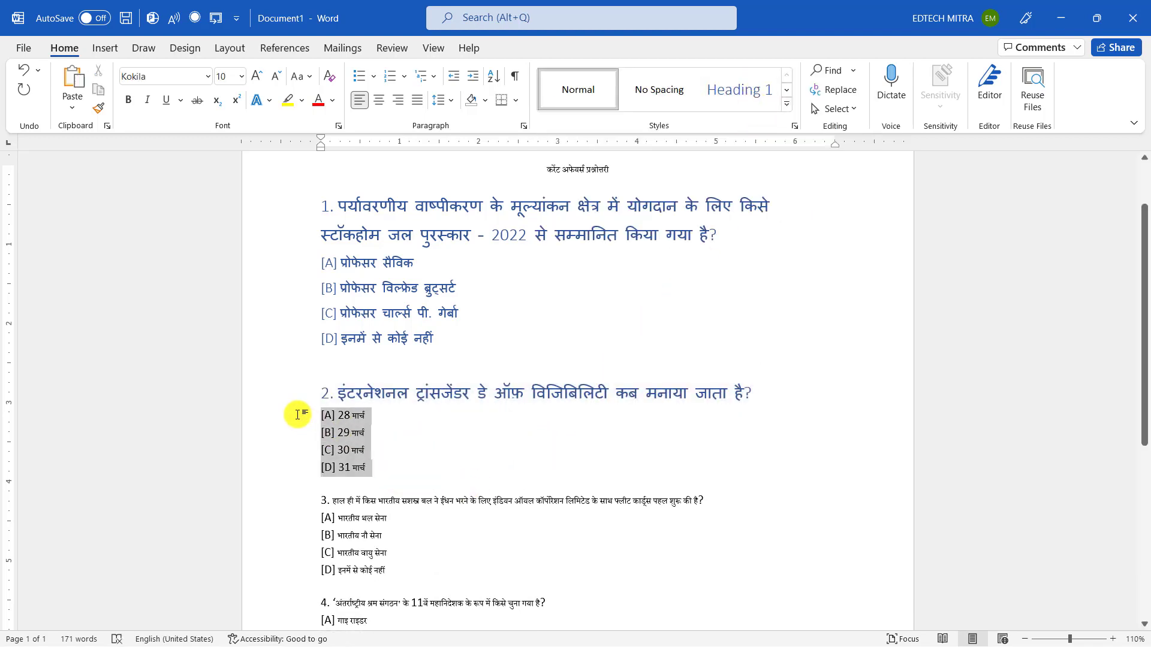
pyautogui.click(789, 106)
pyautogui.click(811, 91)
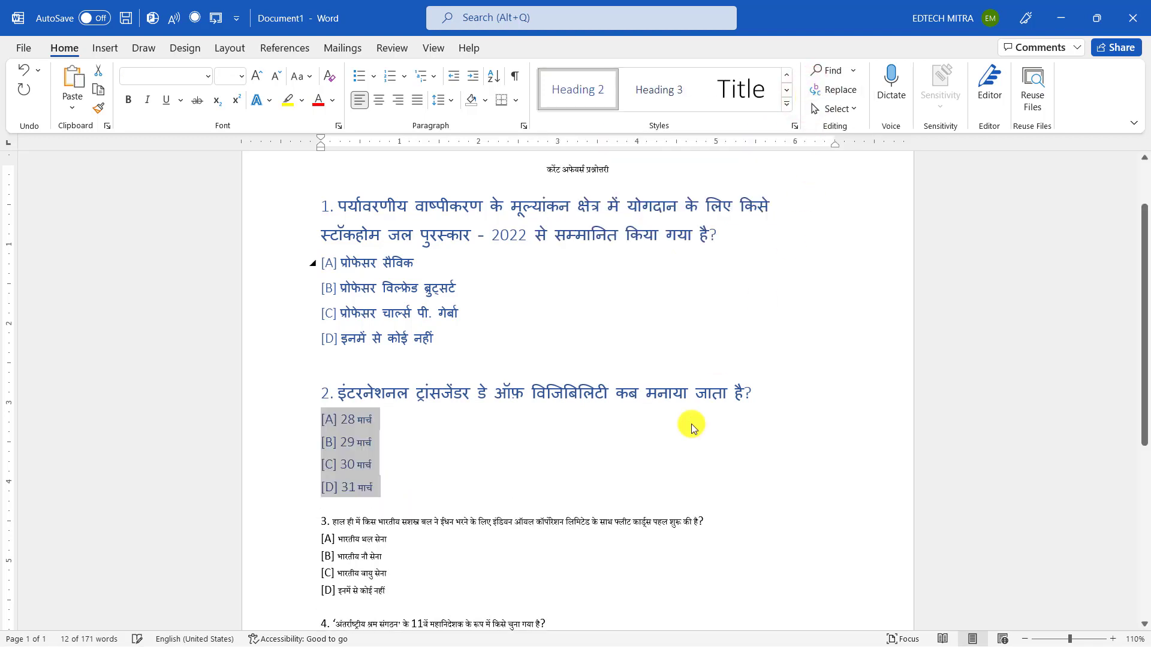
pyautogui.click(541, 477)
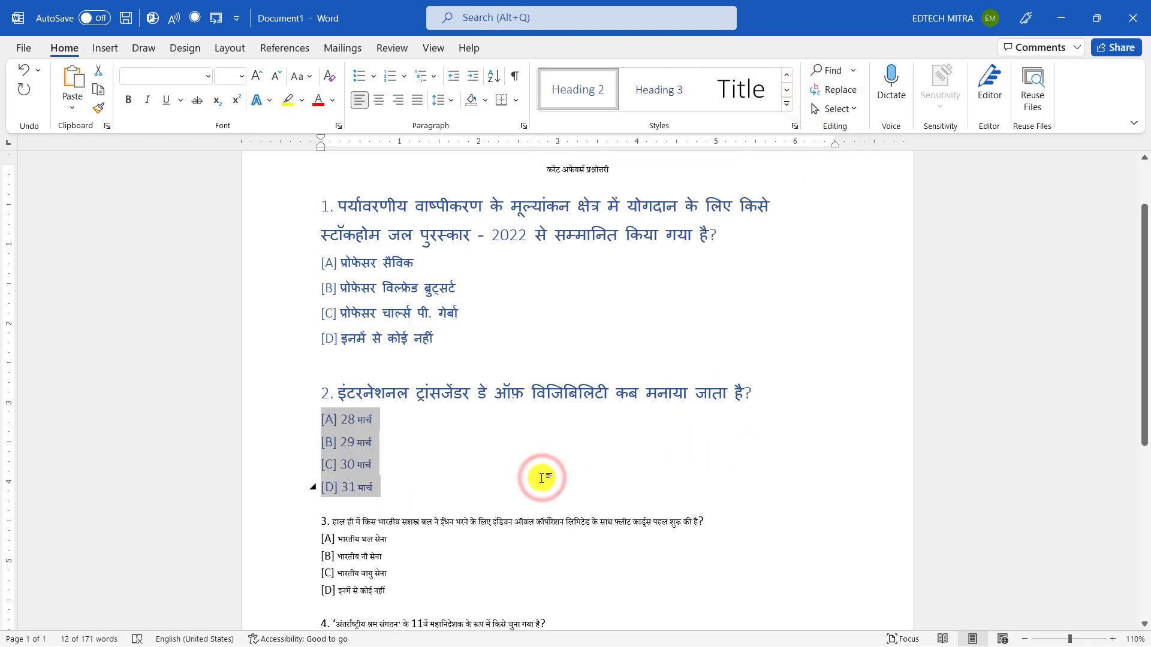
pyautogui.scroll(-2, 478, 462)
pyautogui.click(727, 440)
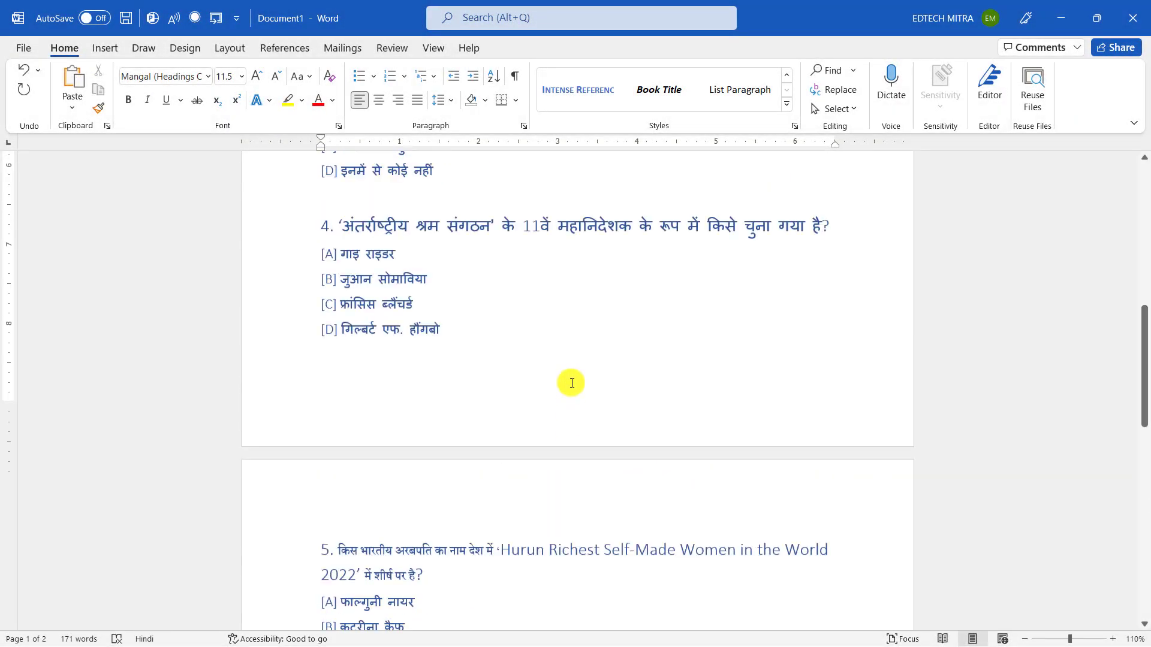
pyautogui.scroll(2, 570, 359)
pyautogui.scroll(2, 569, 300)
pyautogui.scroll(4, 563, 312)
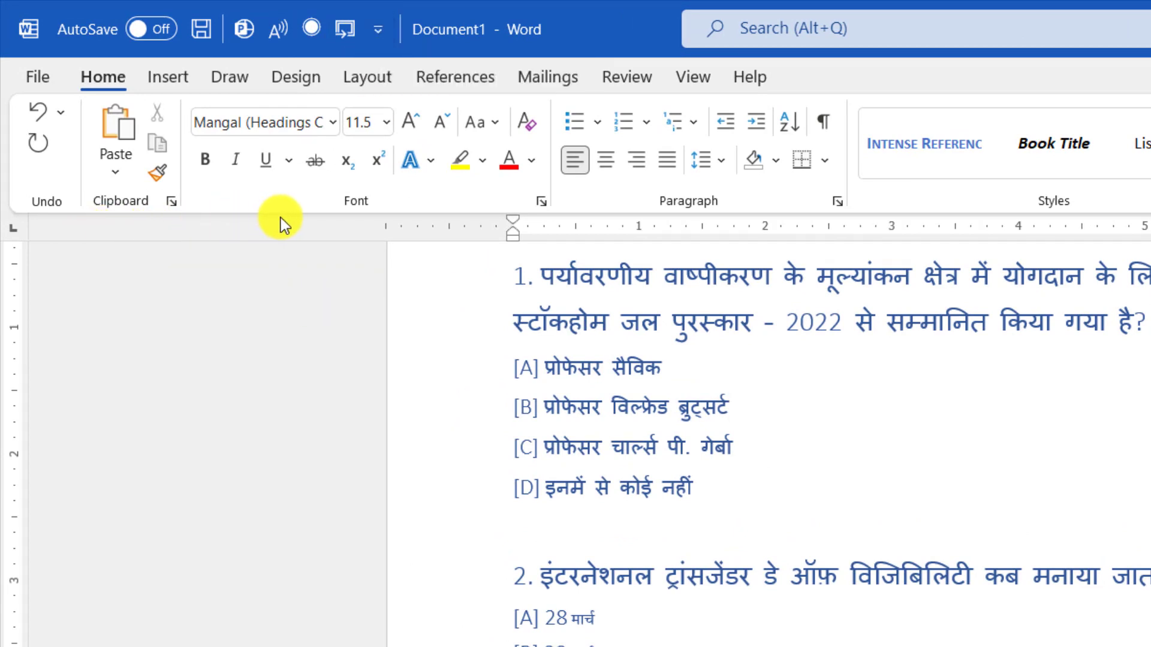
# Move the Quick Access Toolbar below the ribbon and back again
pyautogui.click(379, 38)
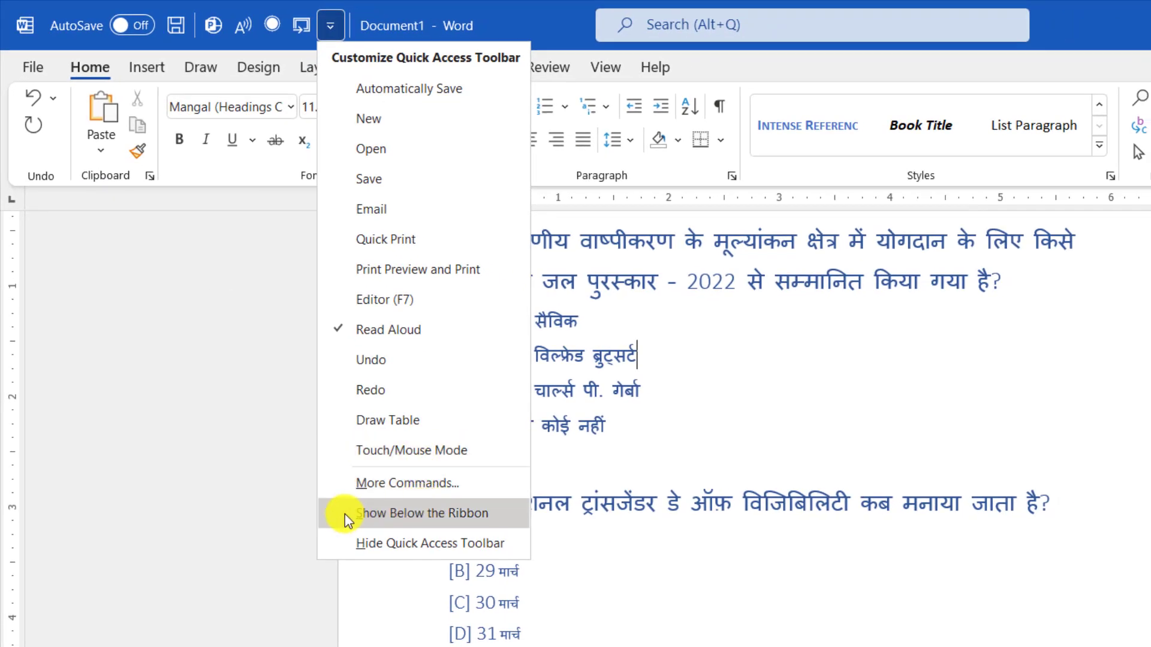
pyautogui.click(462, 515)
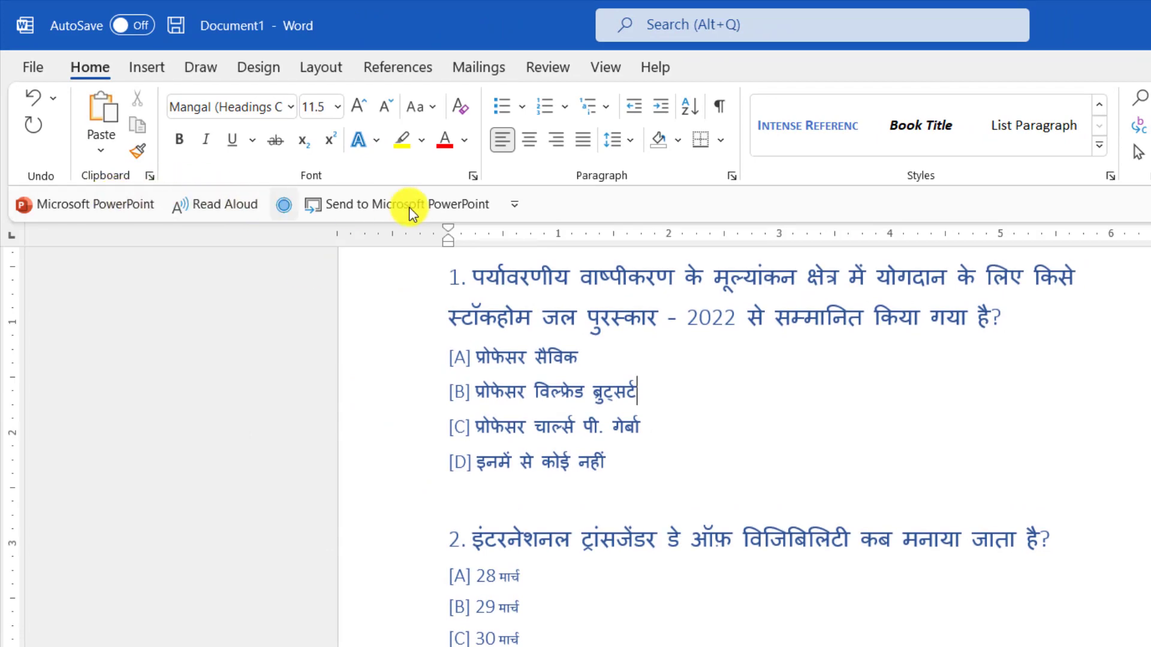
pyautogui.click(514, 205)
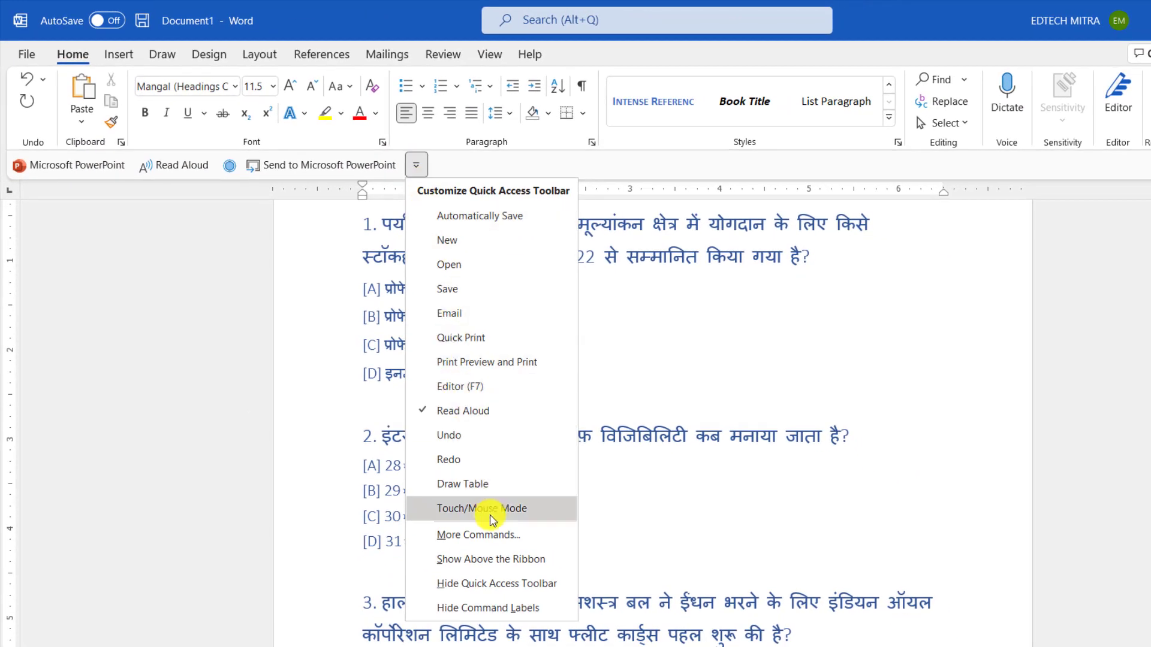
pyautogui.click(484, 561)
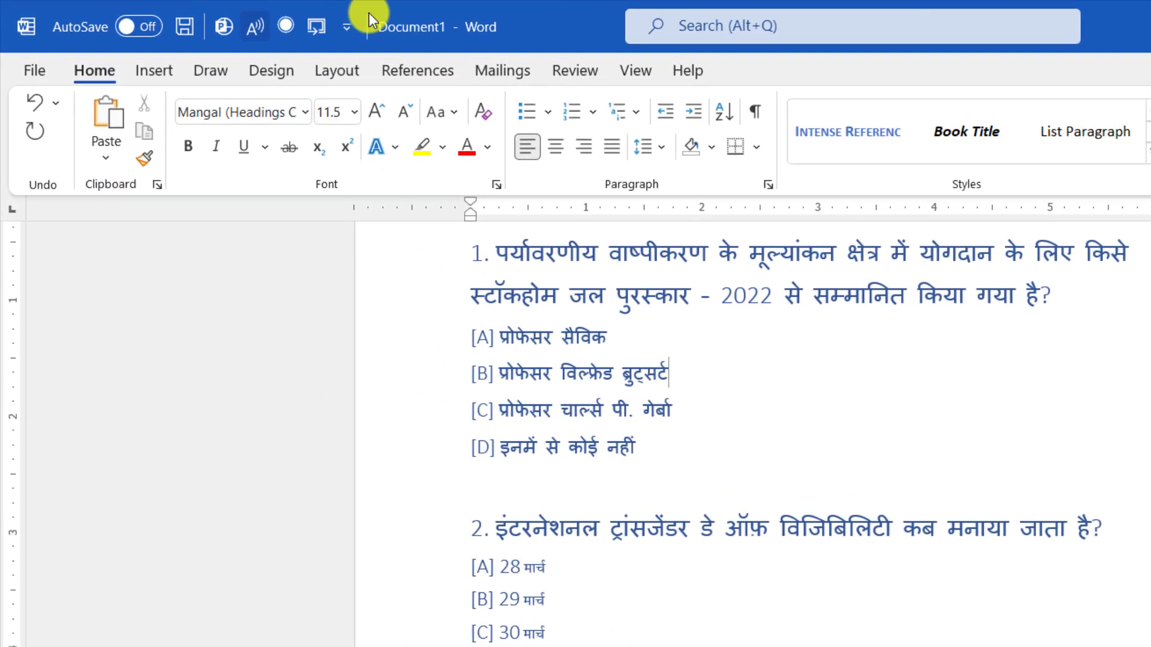
pyautogui.click(355, 28)
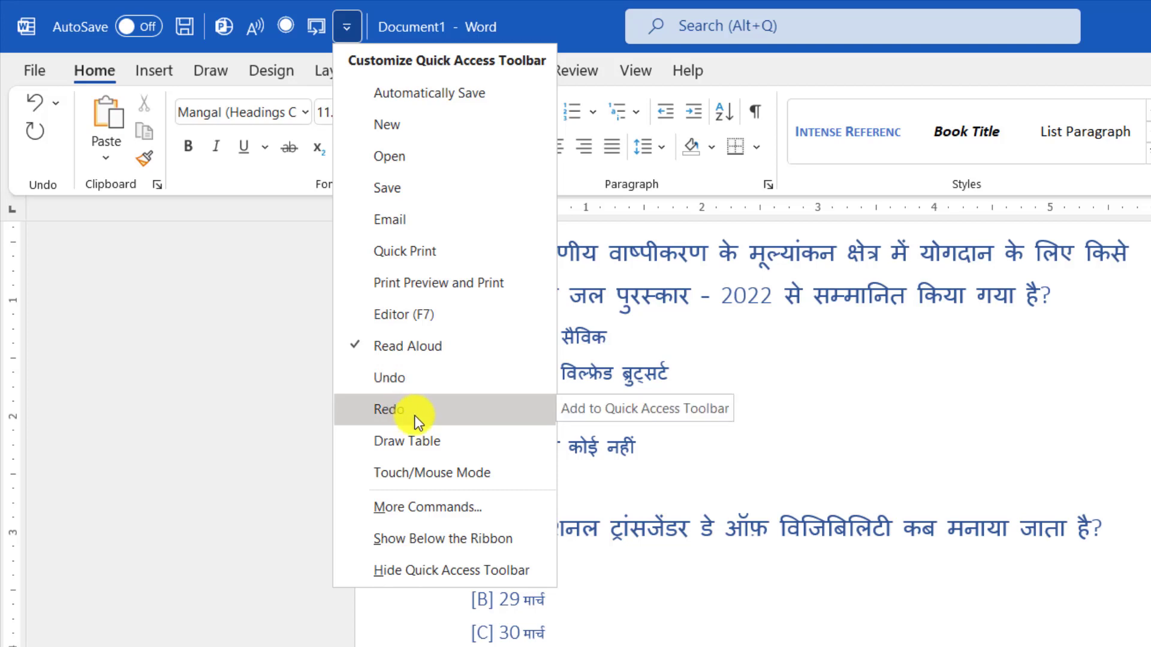
# Open More Commands and set Choose commands from to All Commands
pyautogui.click(459, 508)
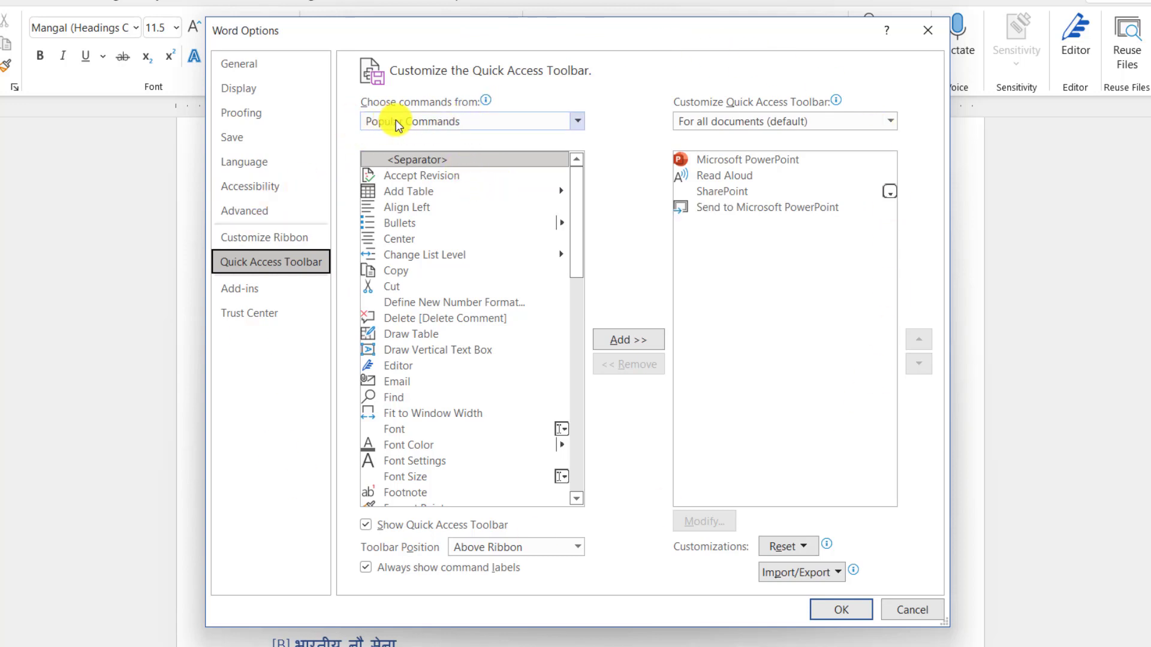
pyautogui.click(565, 124)
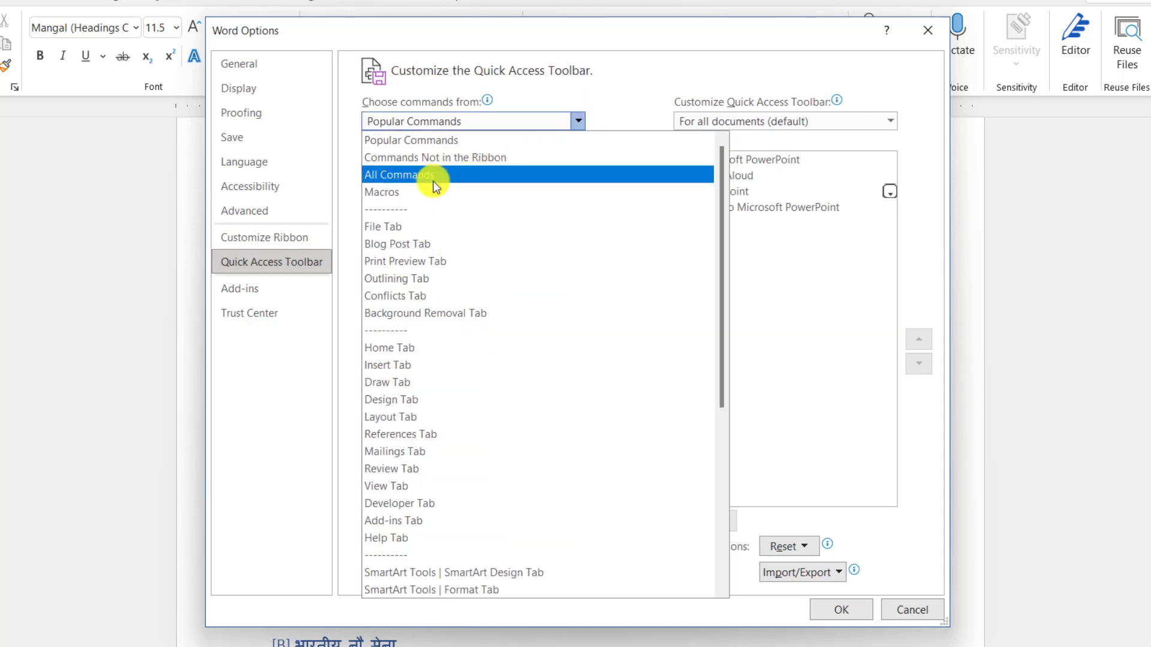
pyautogui.click(436, 175)
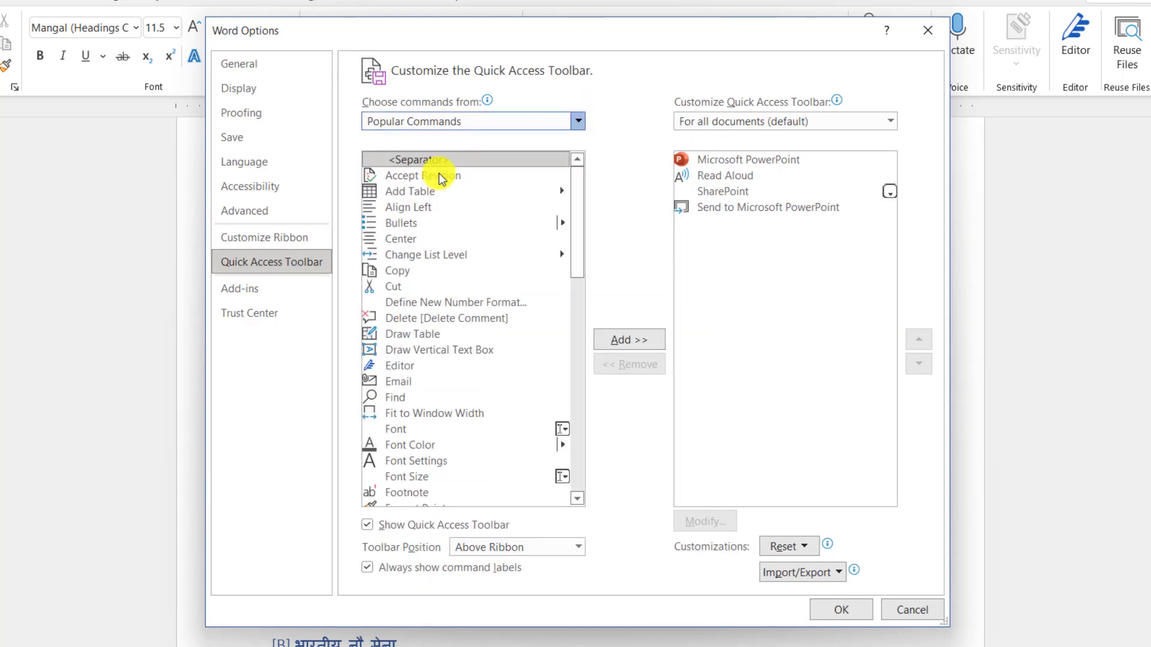
pyautogui.click(409, 253)
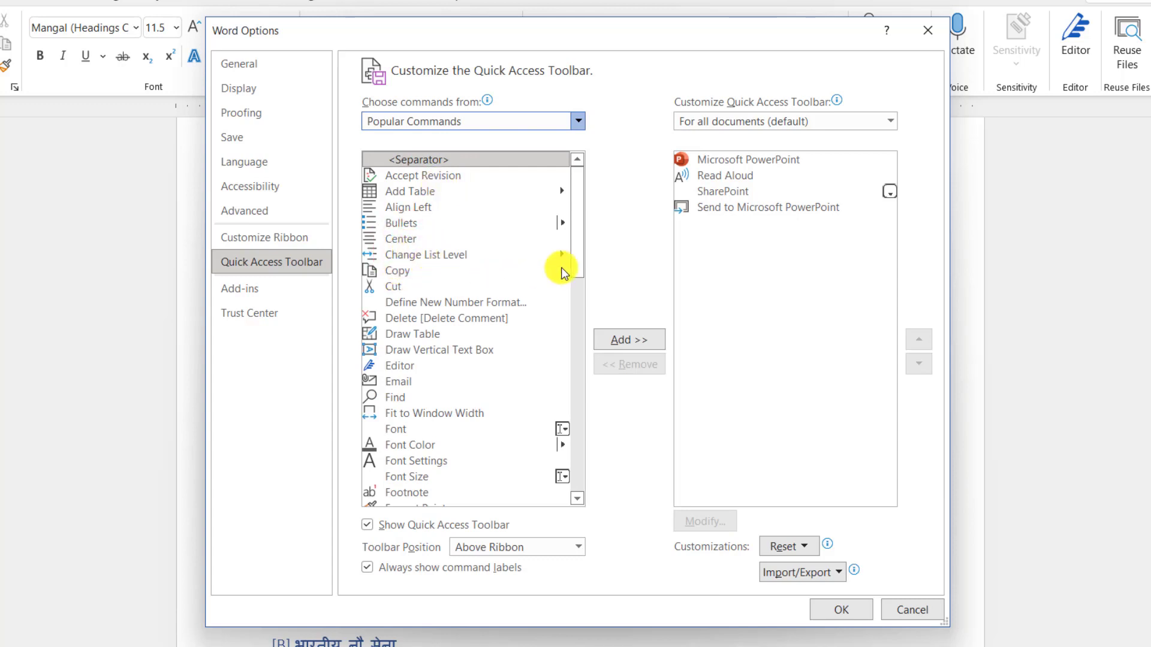
pyautogui.click(577, 498)
# Find and select Send to Microsoft PowerPoint in the full command list
pyautogui.click(437, 353)
pyautogui.scroll(-4, 438, 356)
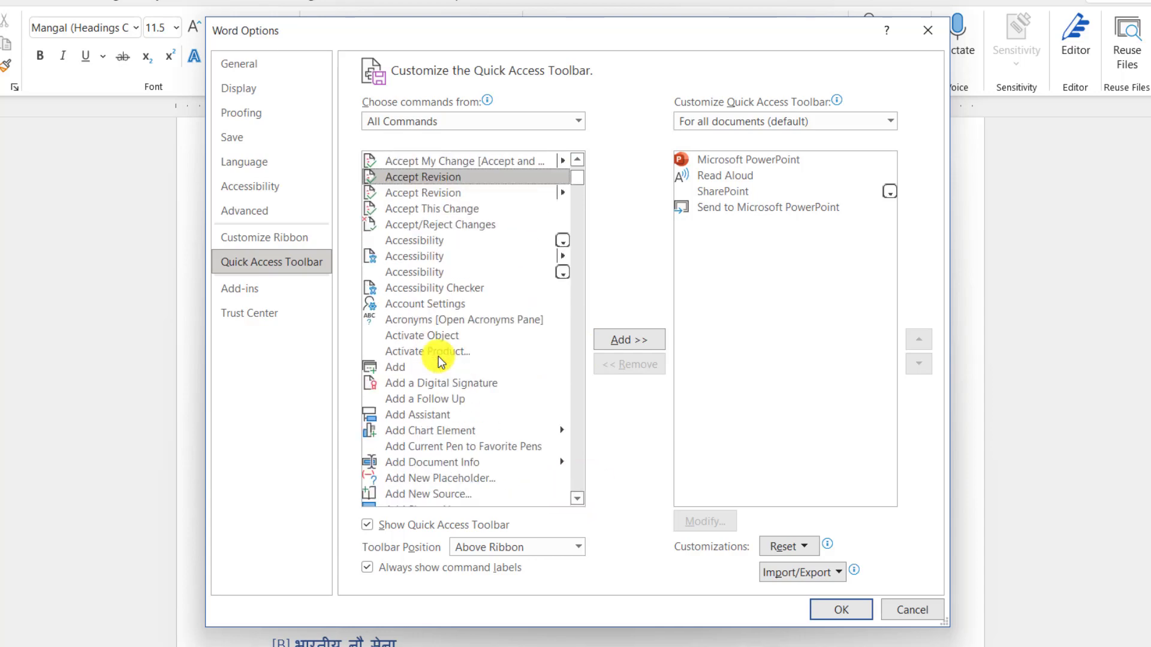
pyautogui.scroll(-4, 437, 356)
pyautogui.scroll(-5, 438, 356)
pyautogui.scroll(-3, 438, 356)
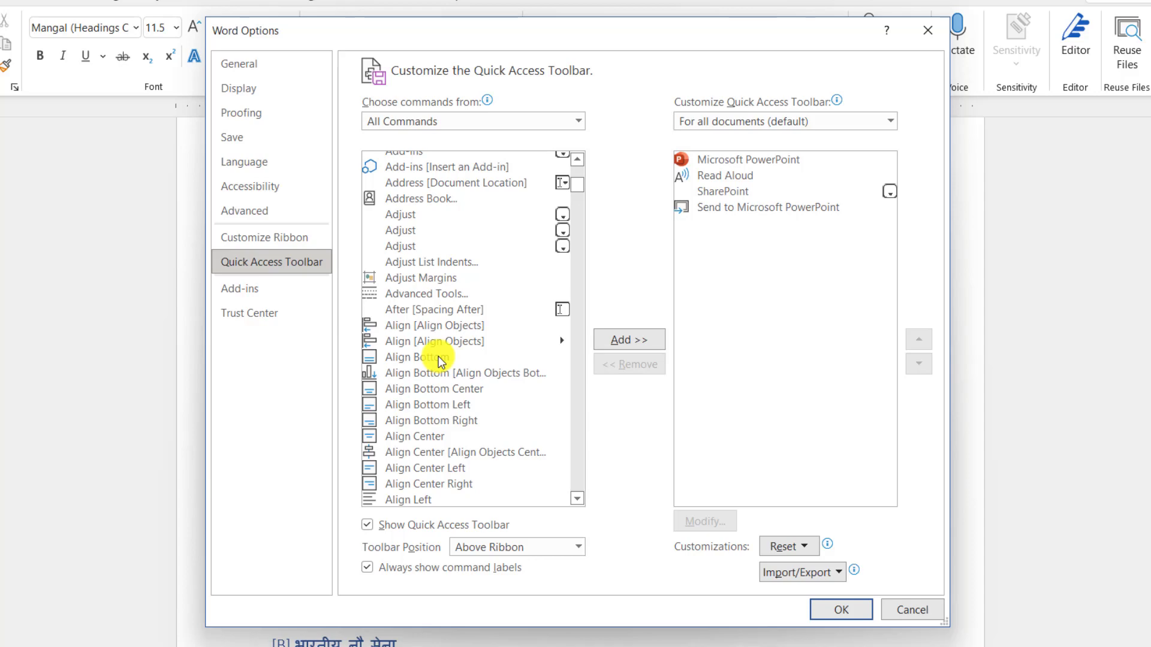
pyautogui.scroll(-3, 437, 357)
pyautogui.scroll(-8, 437, 356)
pyautogui.scroll(-4, 438, 356)
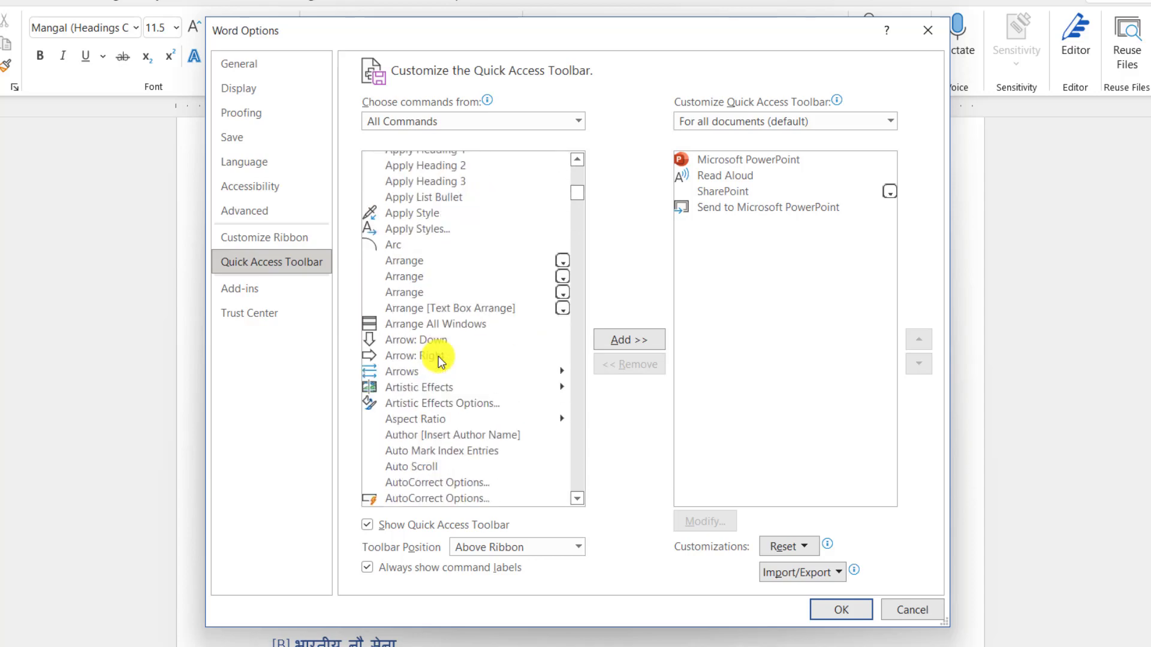
pyautogui.scroll(-7, 437, 356)
pyautogui.scroll(-6, 438, 356)
pyautogui.scroll(-7, 437, 356)
pyautogui.scroll(-2, 438, 356)
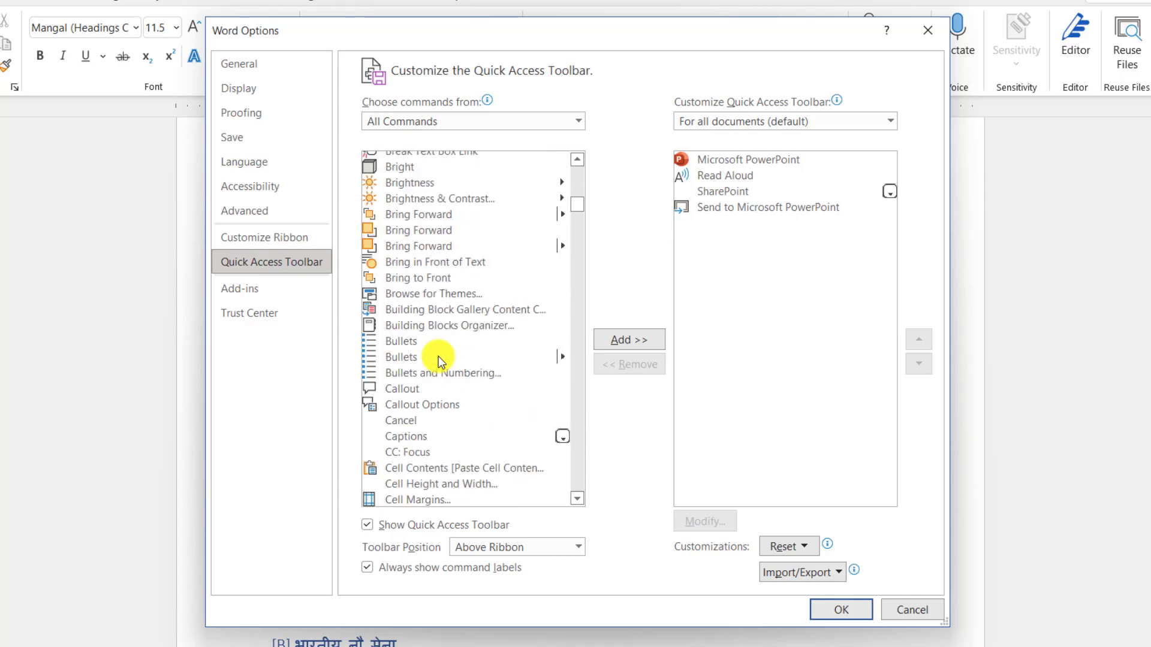
pyautogui.scroll(-8, 437, 357)
pyautogui.scroll(-8, 437, 356)
pyautogui.scroll(-7, 437, 356)
pyautogui.scroll(-7, 438, 356)
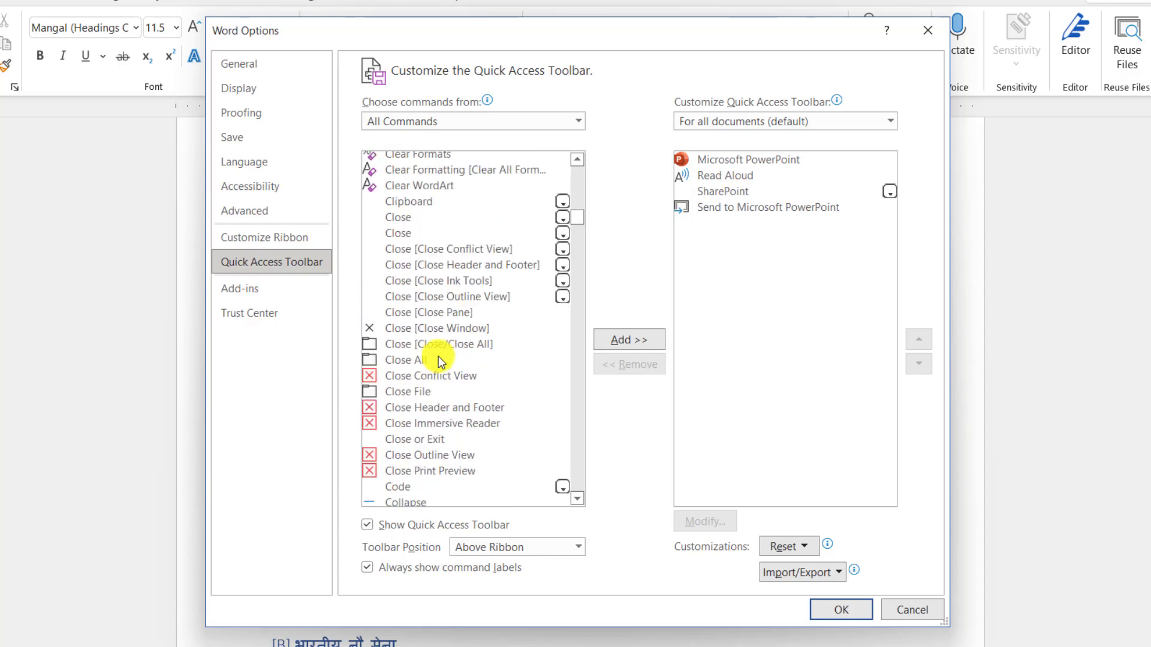
pyautogui.scroll(-6, 438, 356)
pyautogui.scroll(-5, 437, 356)
pyautogui.scroll(-8, 437, 356)
pyautogui.scroll(-8, 437, 356)
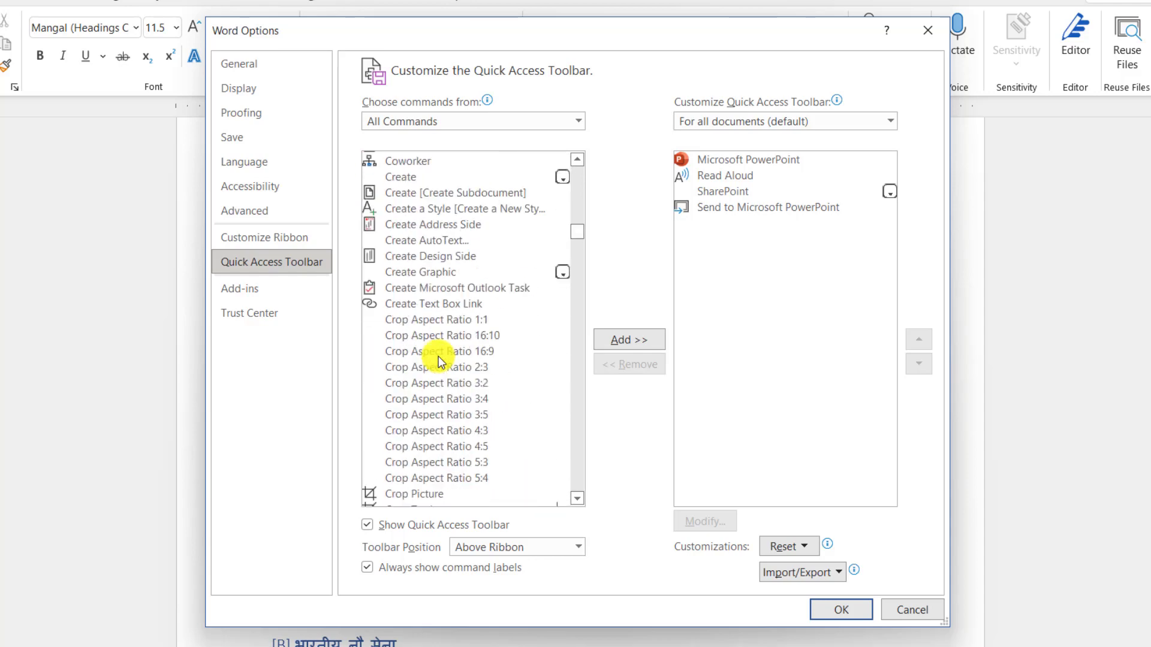
pyautogui.scroll(-20, 438, 356)
pyautogui.click(437, 351)
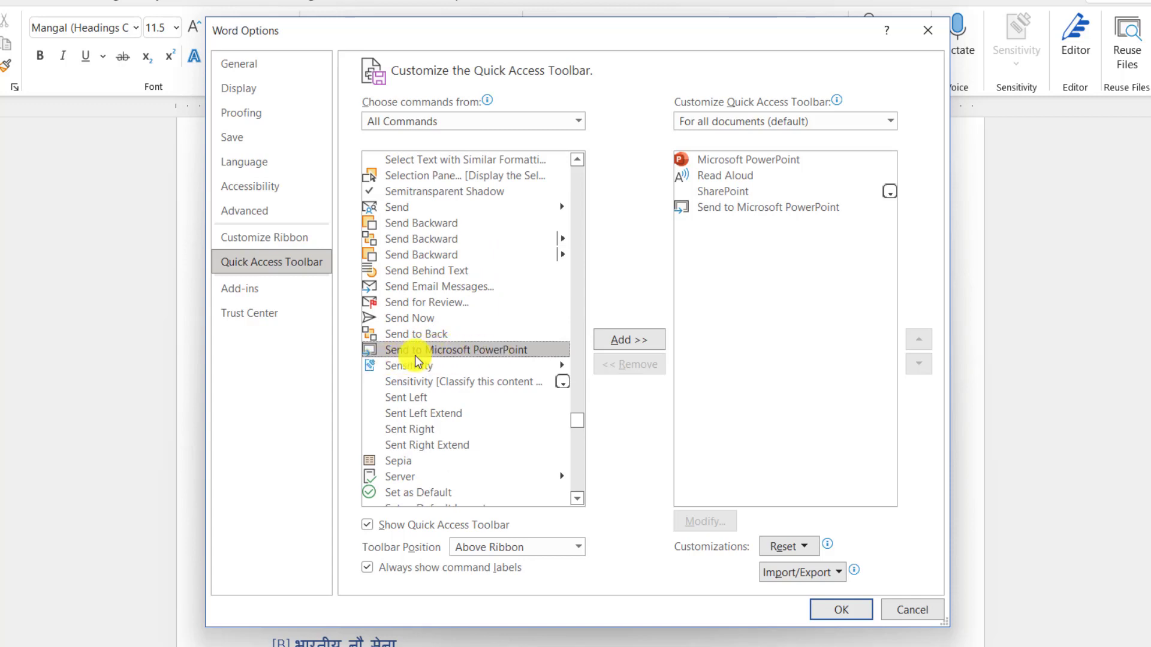
# Try adding Send to Microsoft PowerPoint and dismiss the already-on-toolbar warning
pyautogui.click(473, 348)
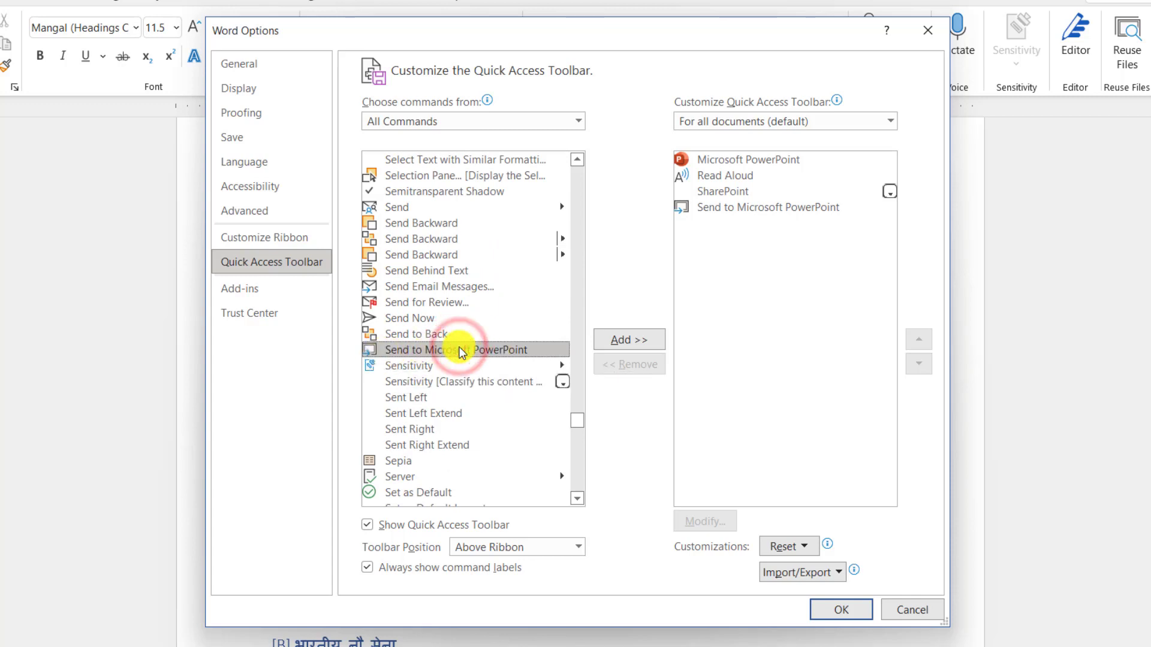
pyautogui.click(449, 353)
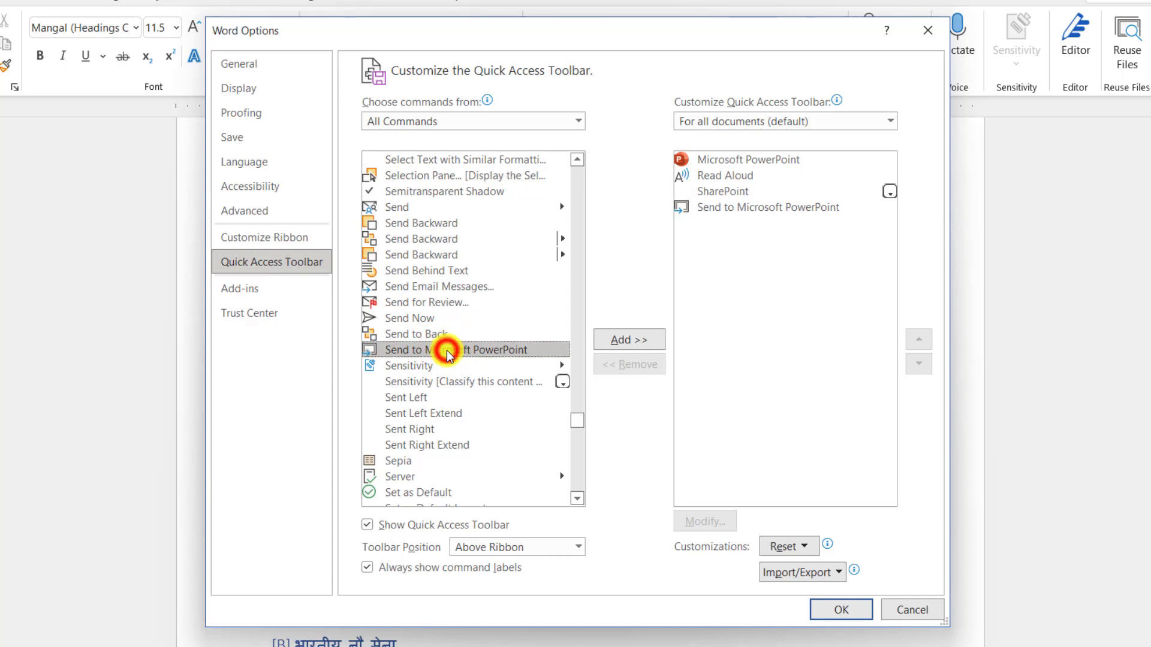
pyautogui.click(620, 340)
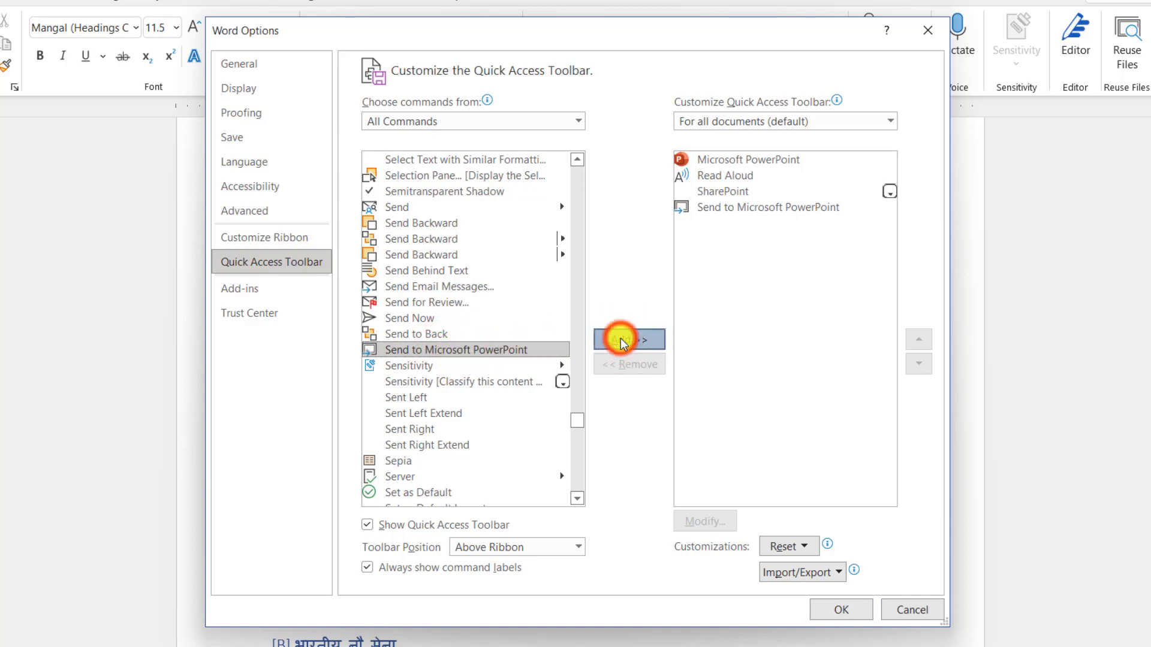
pyautogui.click(702, 309)
# Remove the existing Send to Microsoft PowerPoint entry from the toolbar list
pyautogui.click(765, 206)
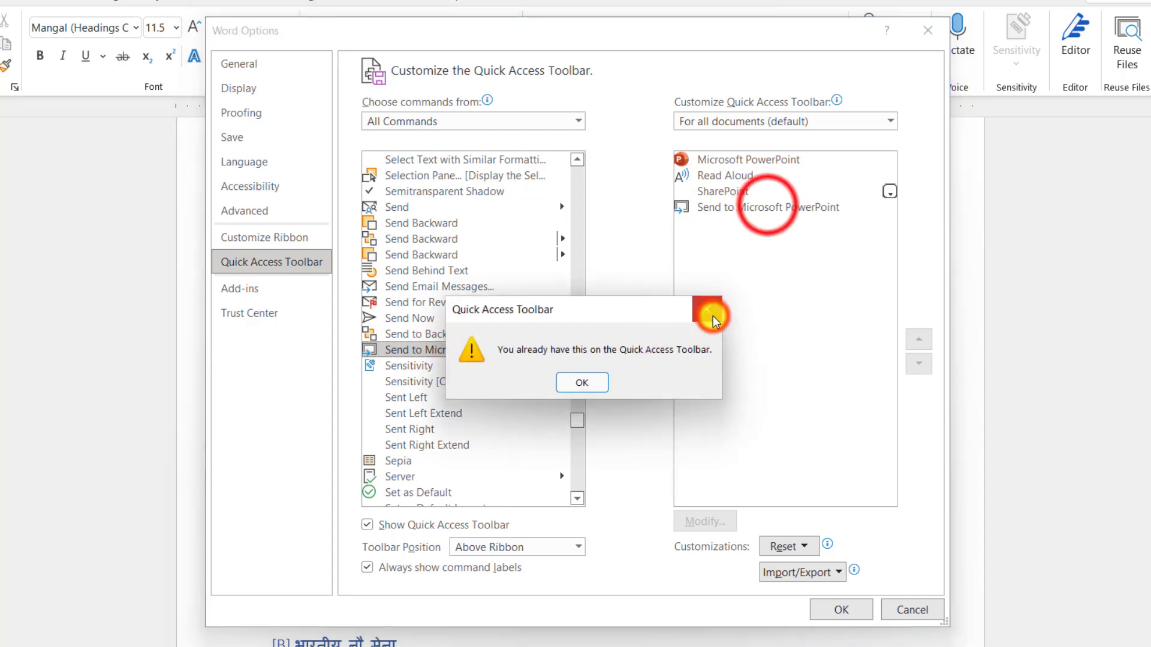
pyautogui.click(471, 348)
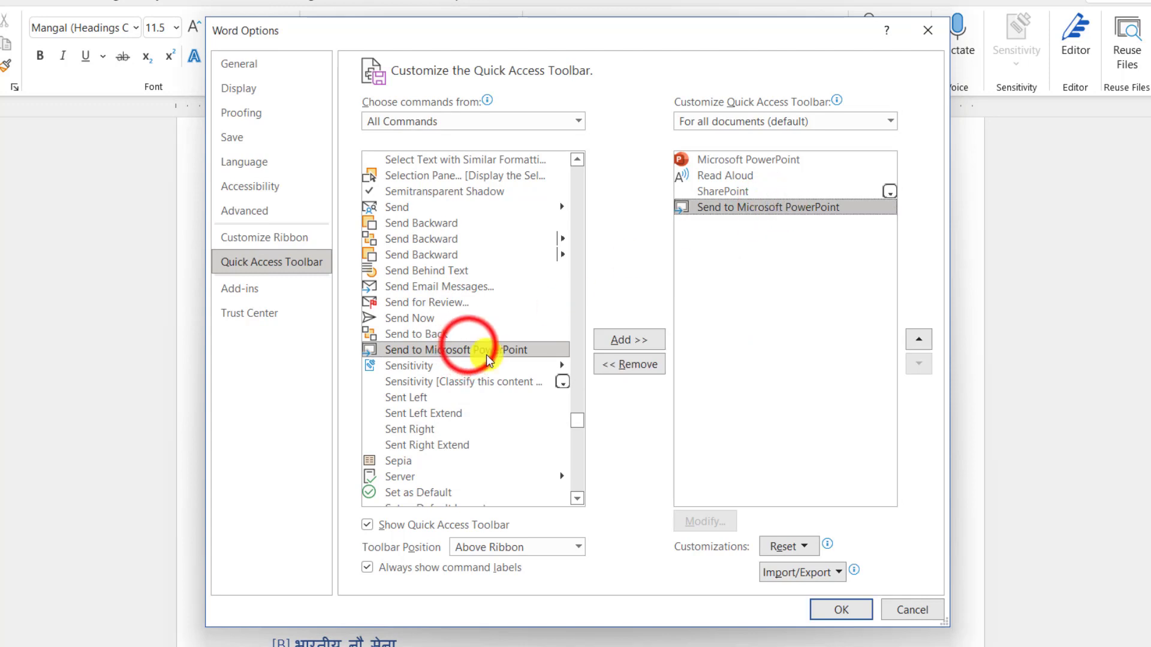
pyautogui.click(768, 208)
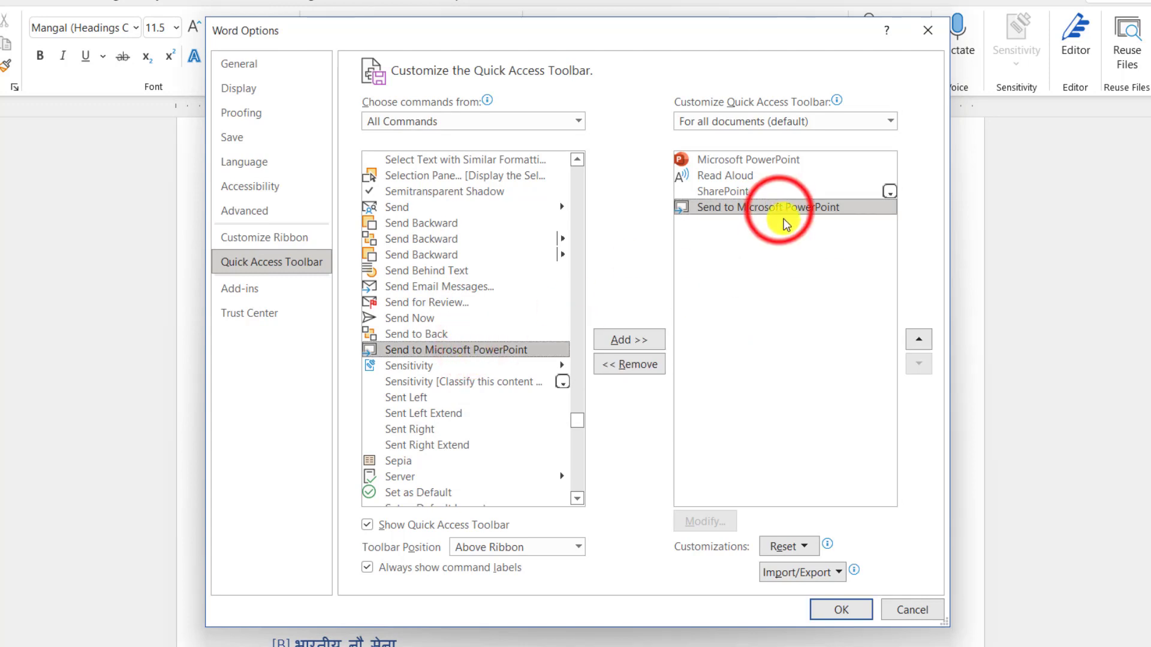
pyautogui.click(634, 366)
pyautogui.click(629, 364)
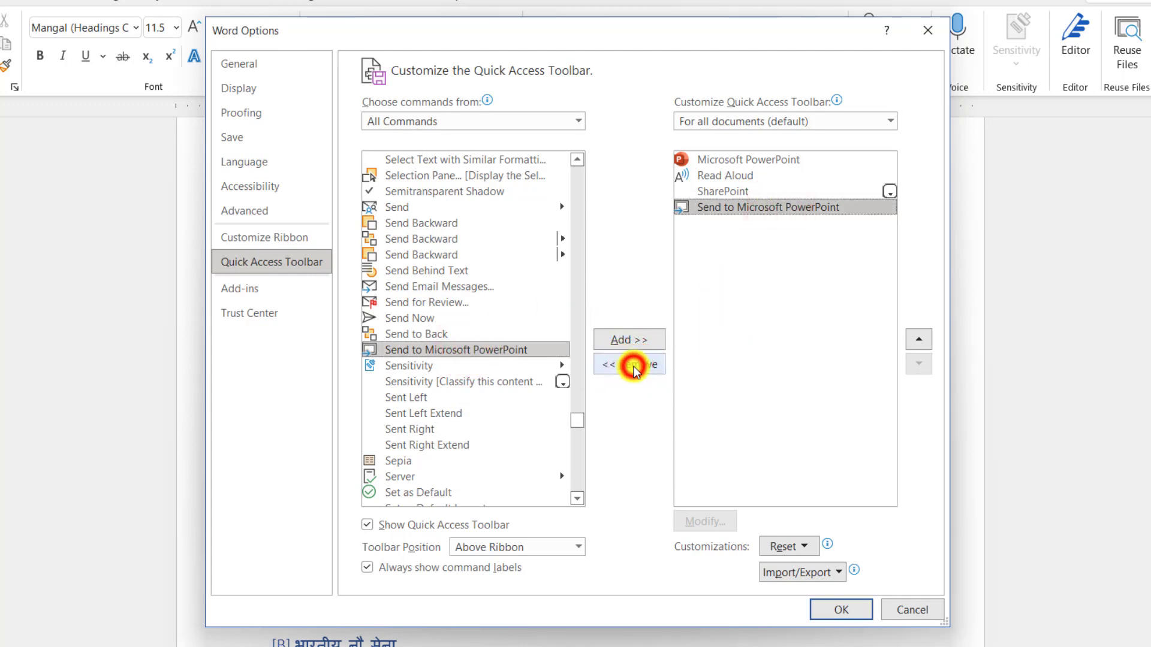
pyautogui.click(720, 237)
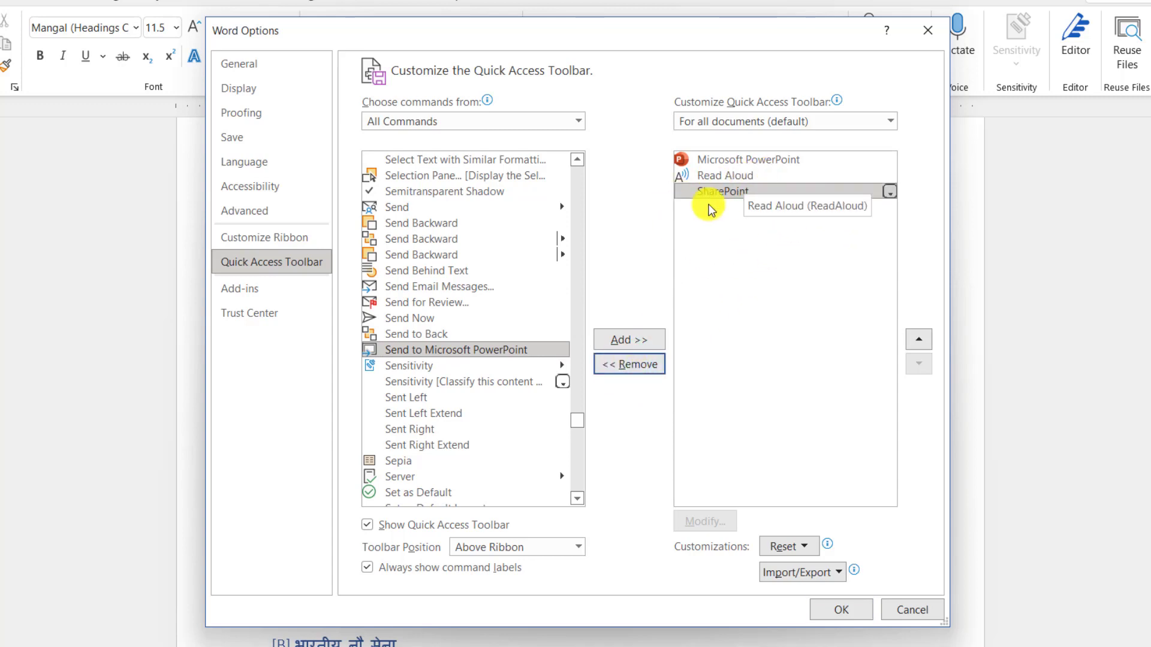
# Add Send to Microsoft PowerPoint back to the toolbar and confirm with OK
pyautogui.click(481, 345)
pyautogui.click(479, 349)
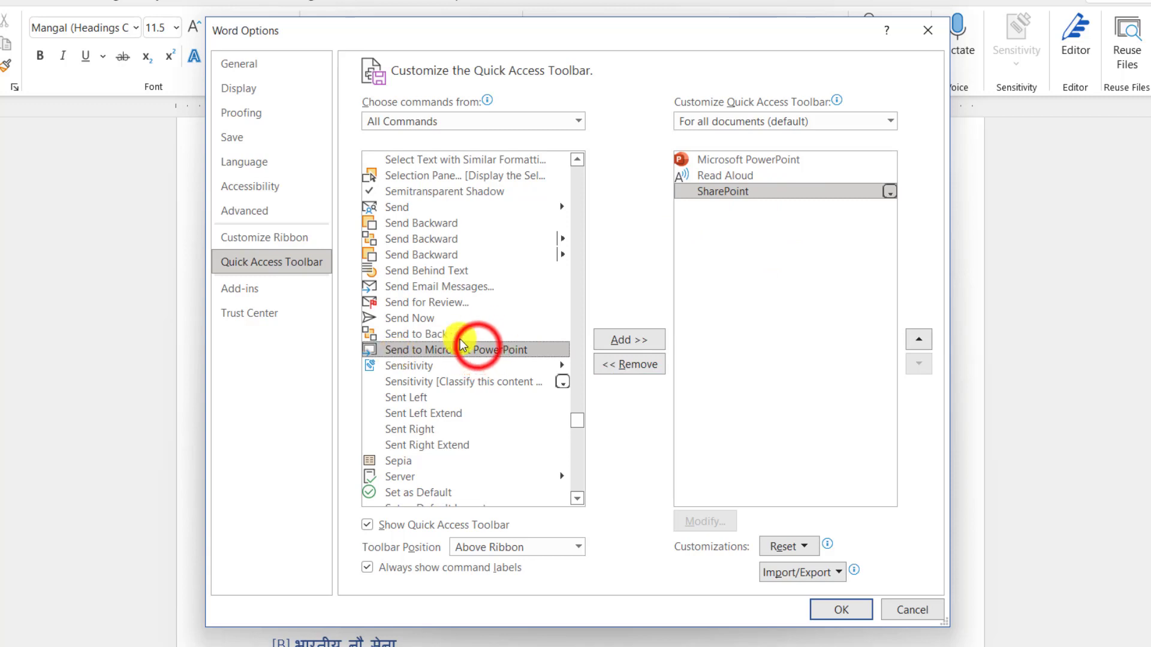
pyautogui.click(629, 342)
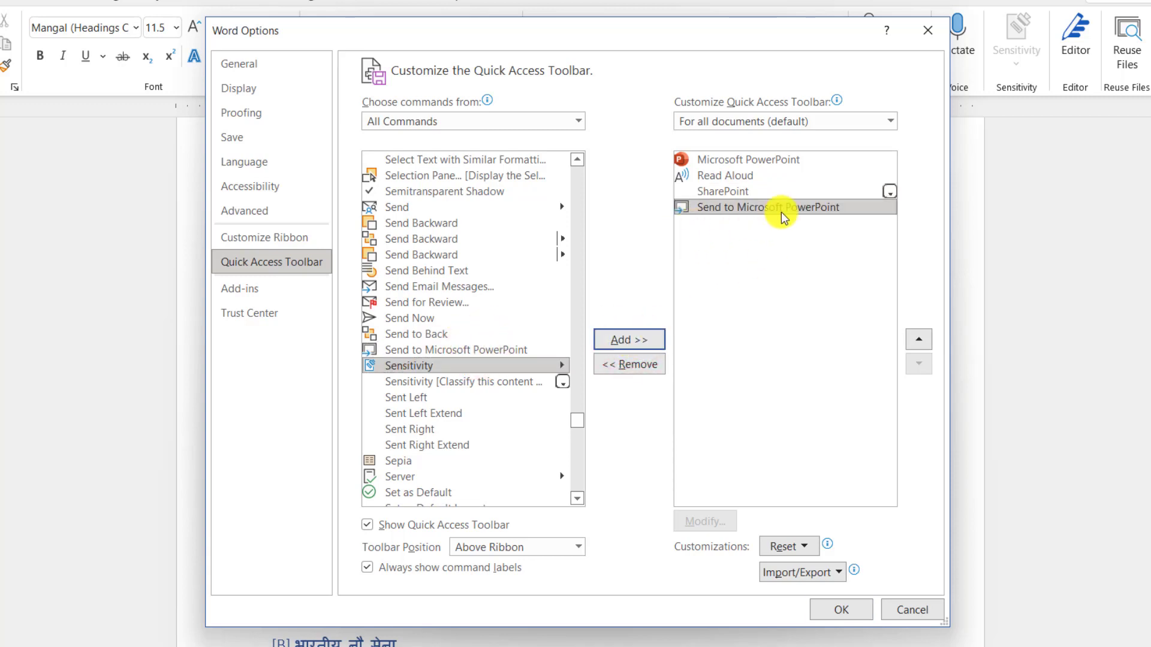
pyautogui.click(841, 610)
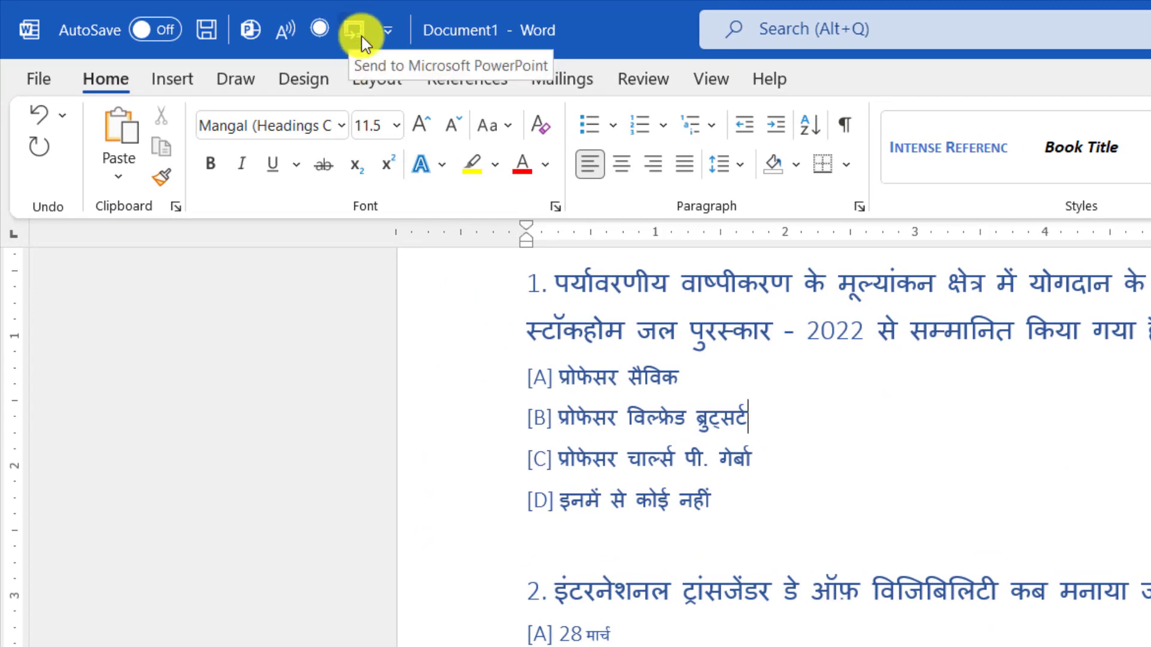
# Use the toolbar's Send to Microsoft PowerPoint button to open the quiz as a presentation
pyautogui.click(1053, 462)
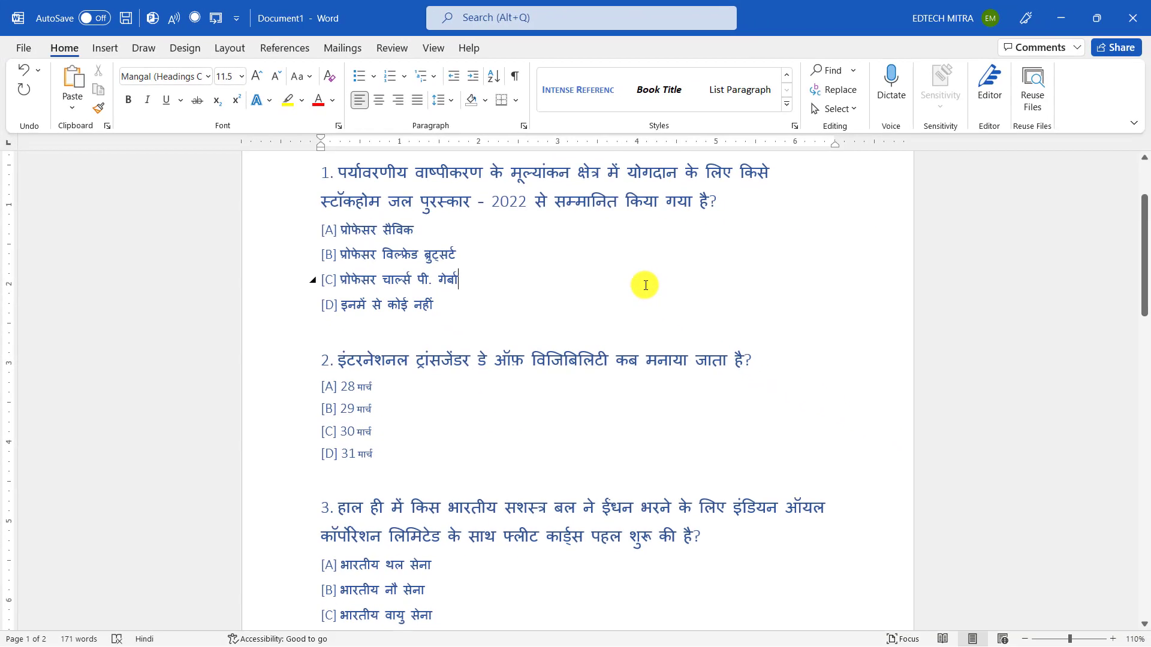
pyautogui.scroll(2, 605, 295)
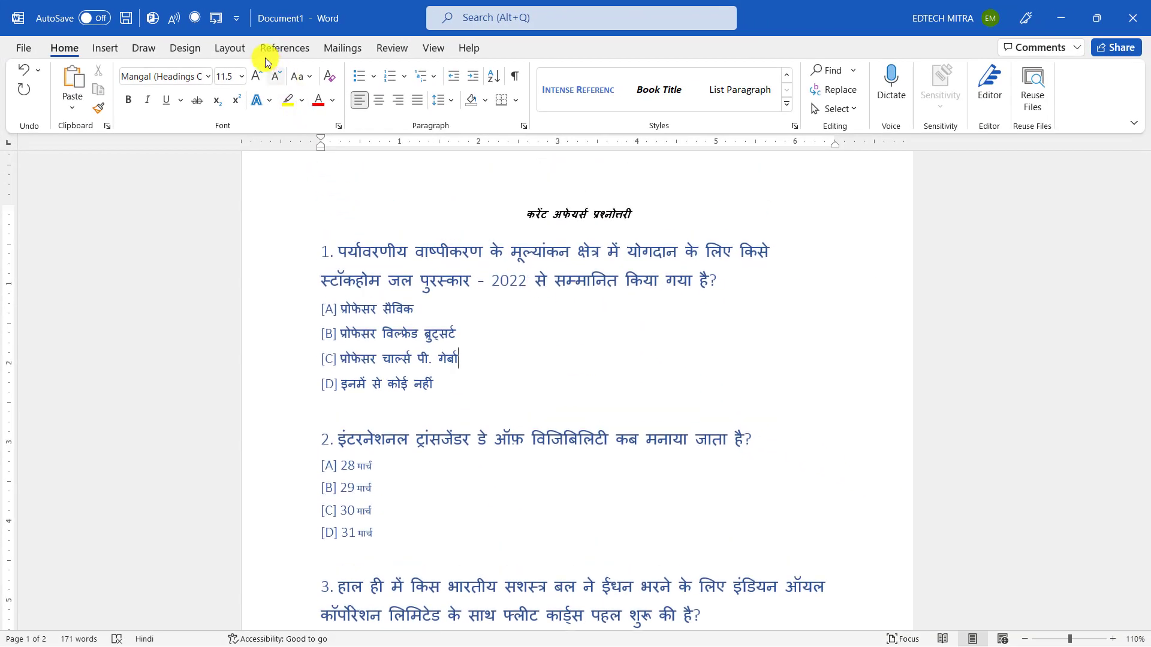
pyautogui.click(217, 20)
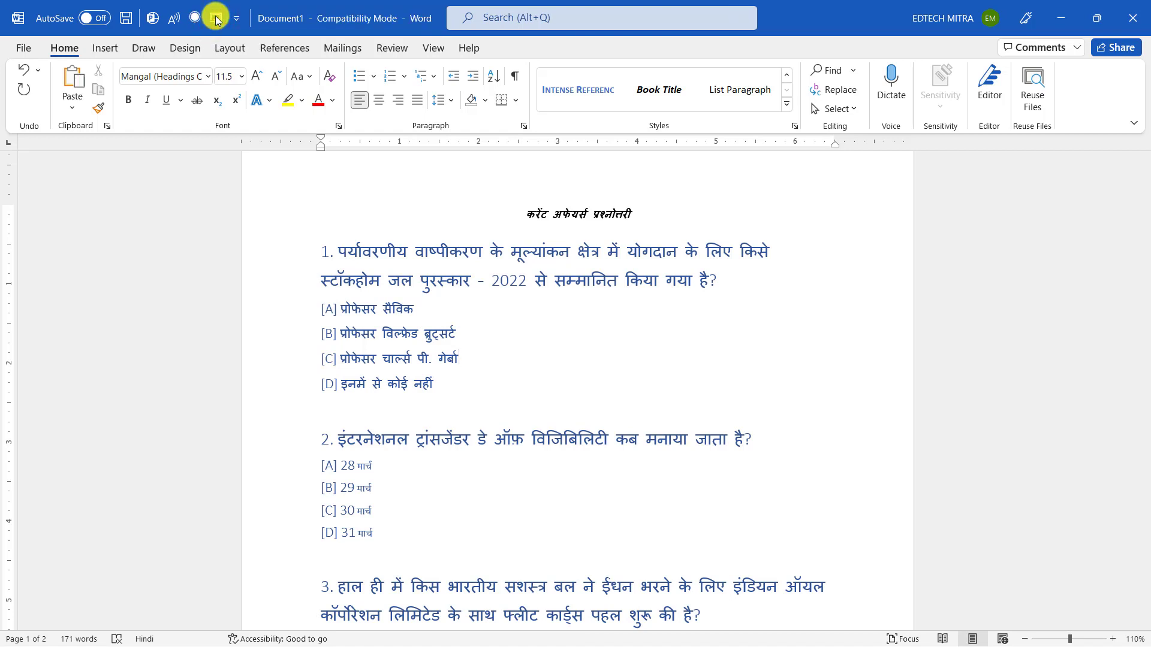
pyautogui.click(216, 18)
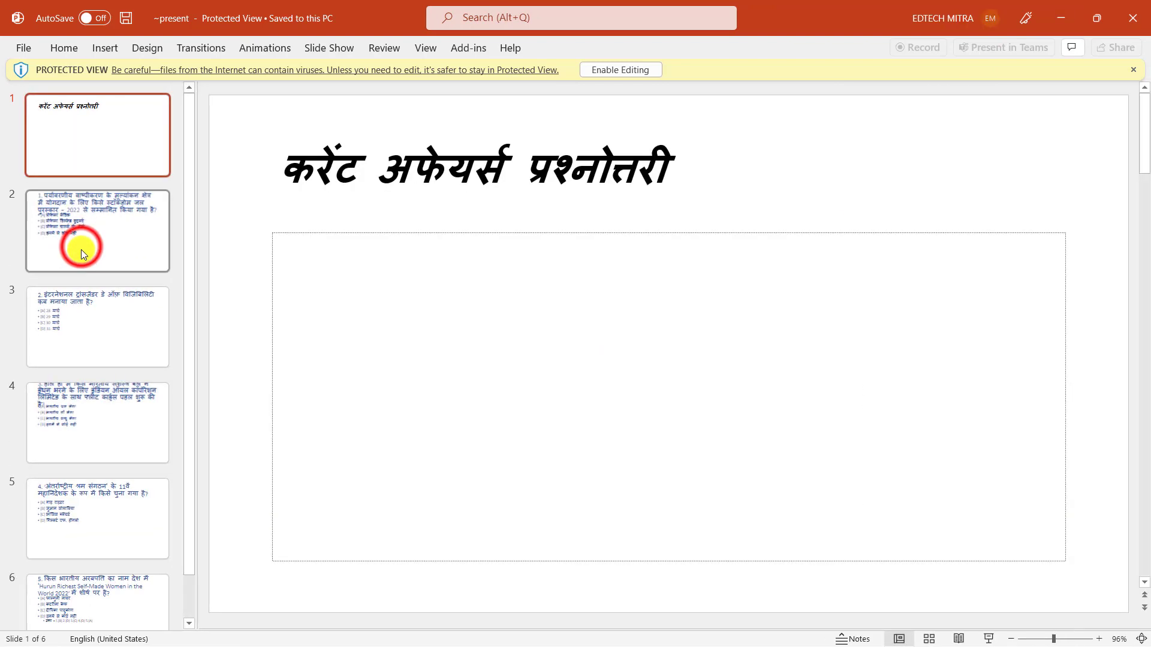
# Browse the protected deck's slides, then enable editing on the Protected View bar
pyautogui.click(81, 246)
pyautogui.click(102, 355)
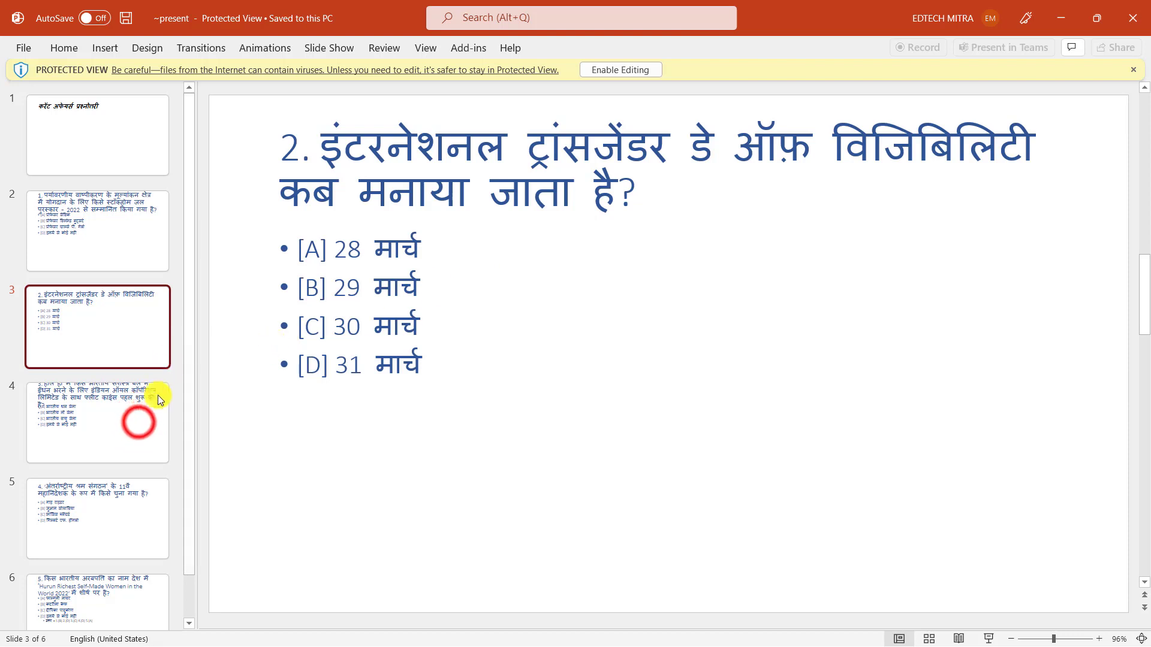
pyautogui.click(139, 426)
pyautogui.click(103, 514)
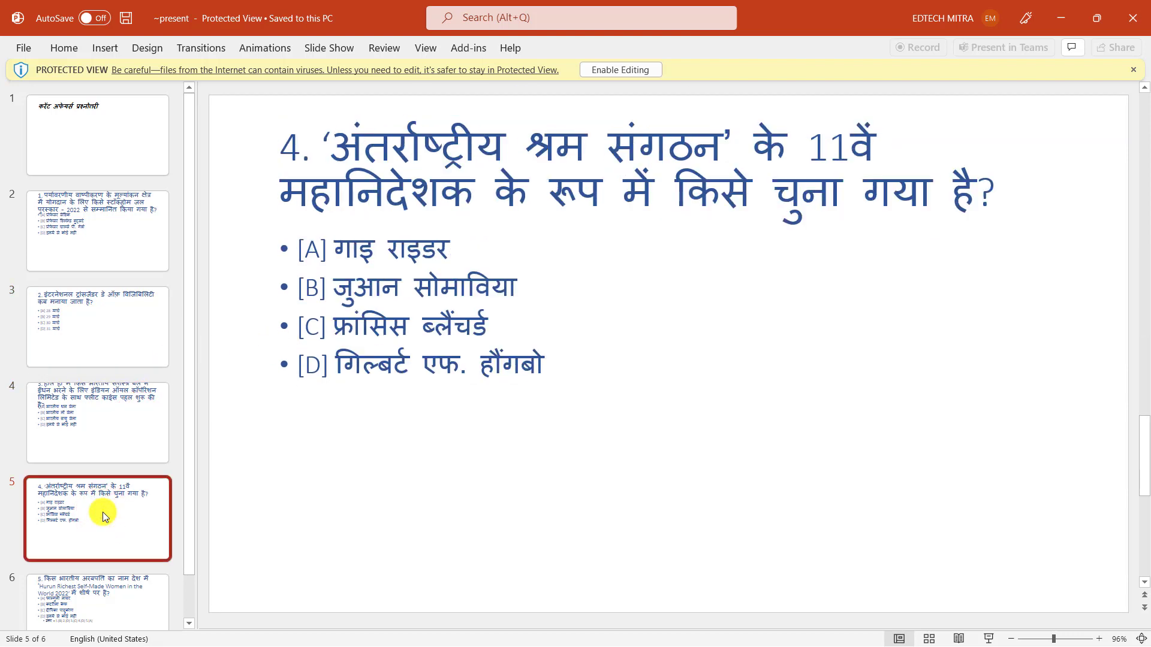
pyautogui.click(612, 71)
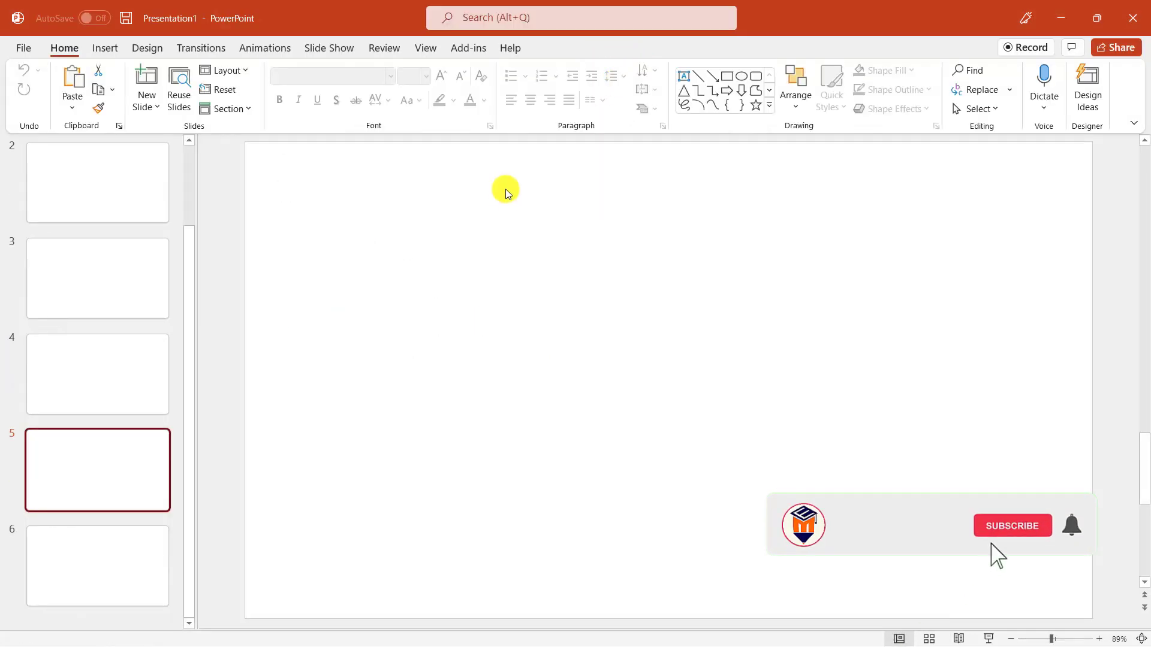
# Go back to the title slide and bring up slide 2, the Stockholm Water Prize question
pyautogui.scroll(2, 109, 204)
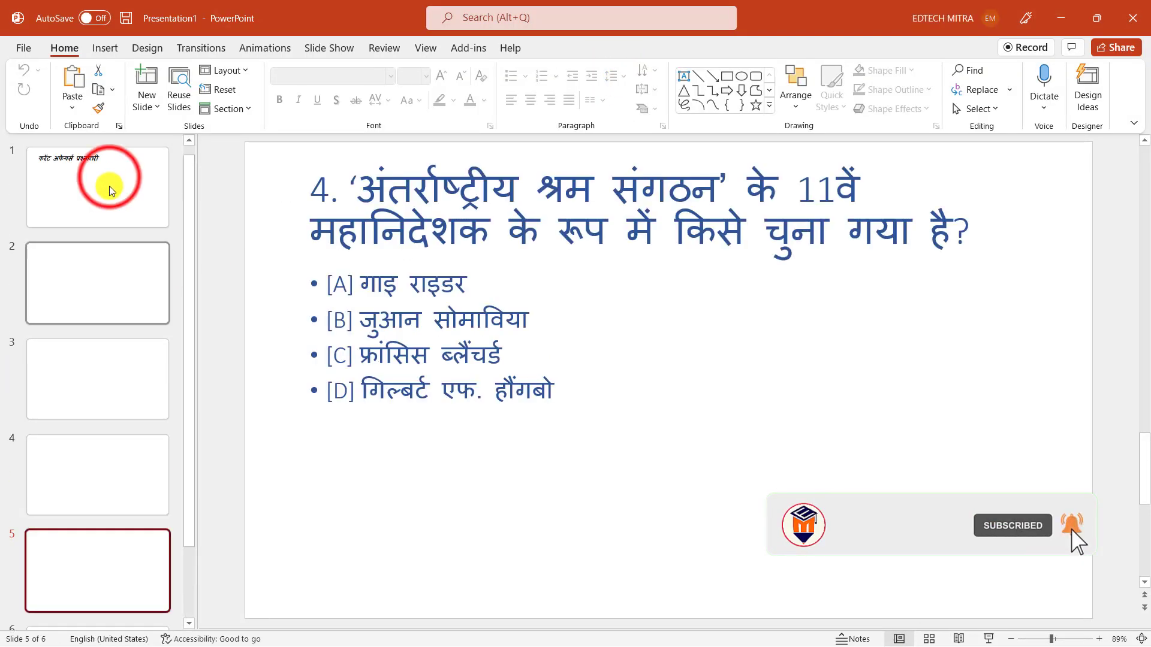
pyautogui.click(110, 180)
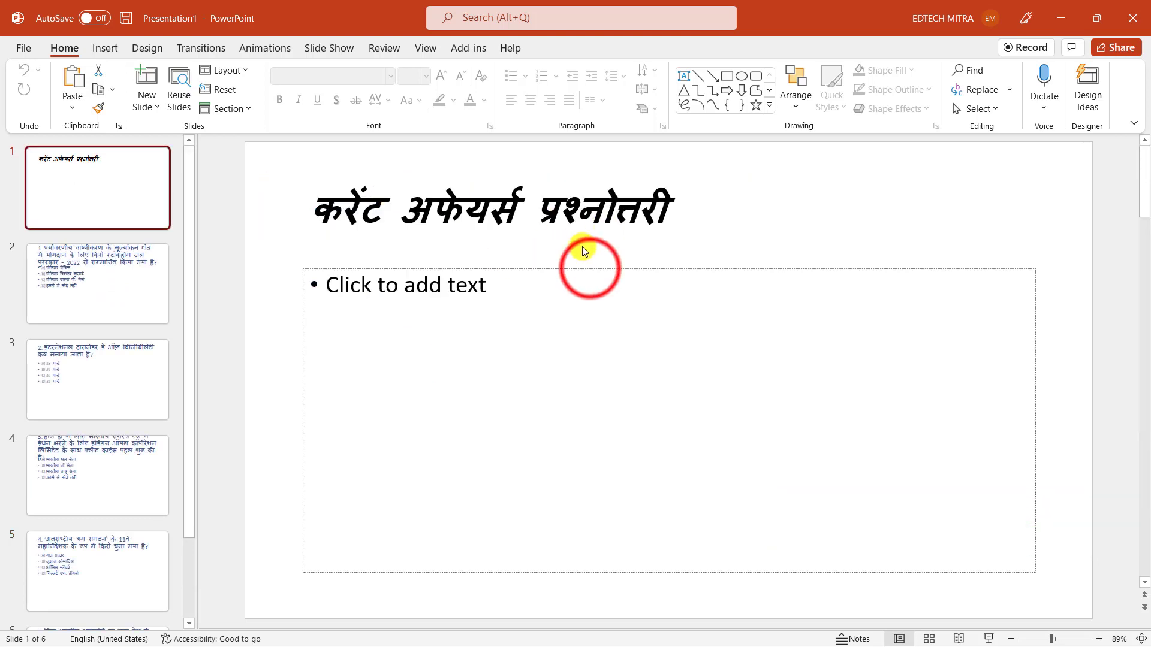
pyautogui.press('pagedown')
pyautogui.click(479, 390)
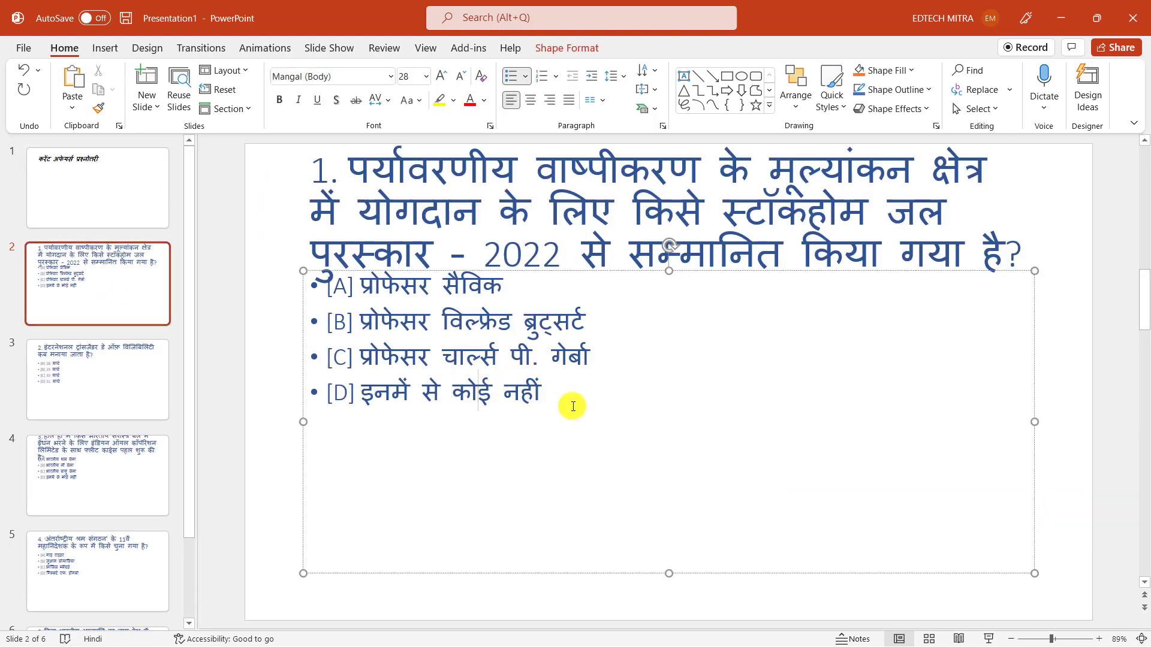
pyautogui.click(125, 262)
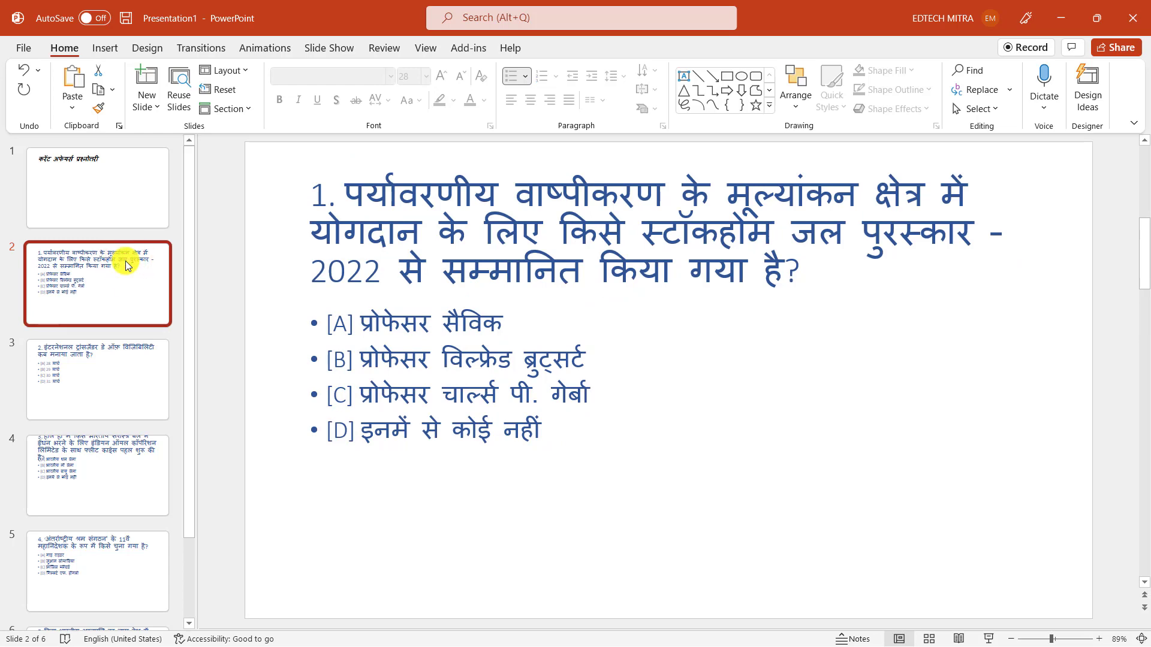
# Use Replace Fonts to swap Arial for Poppins throughout the deck
pyautogui.click(1001, 99)
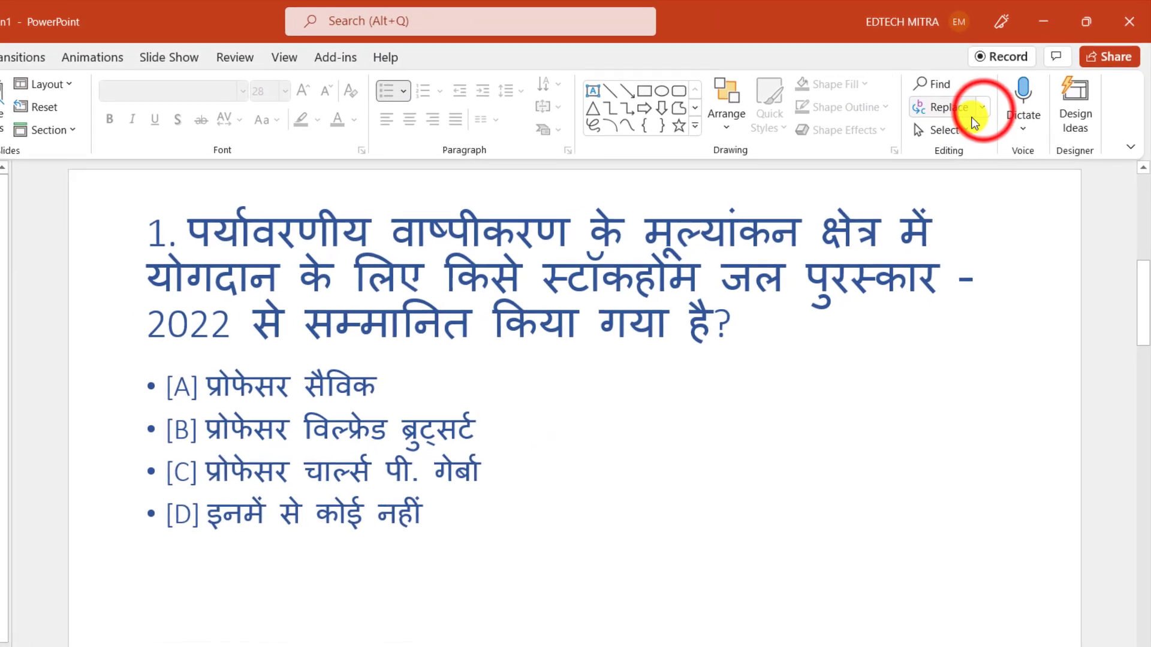
pyautogui.click(980, 111)
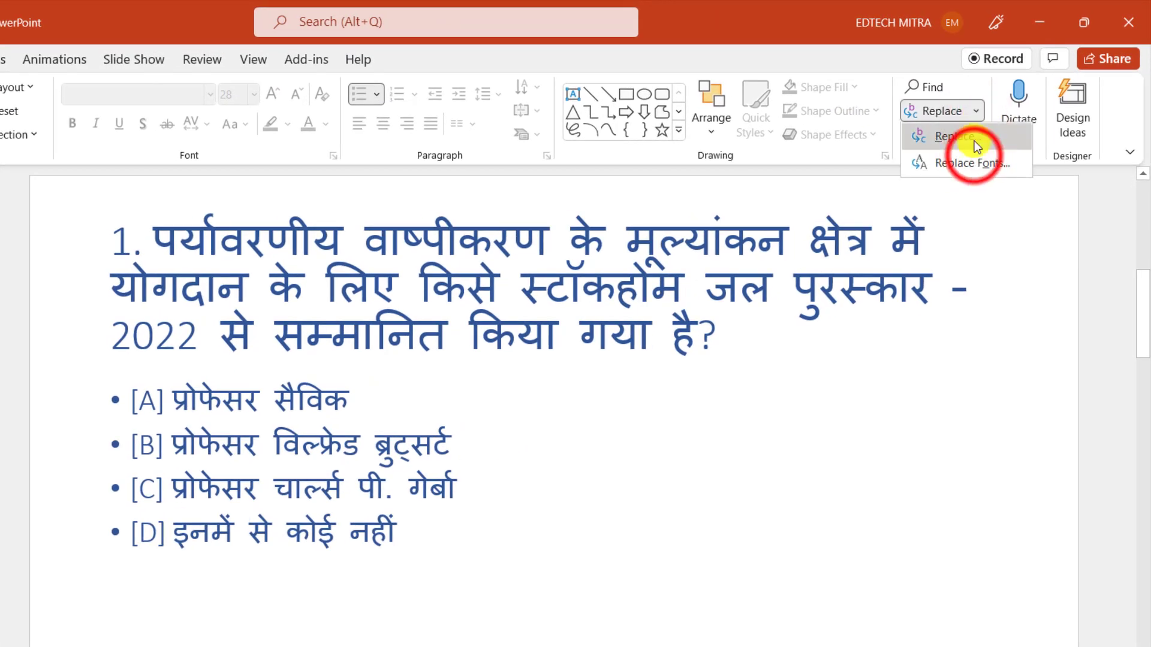
pyautogui.click(973, 162)
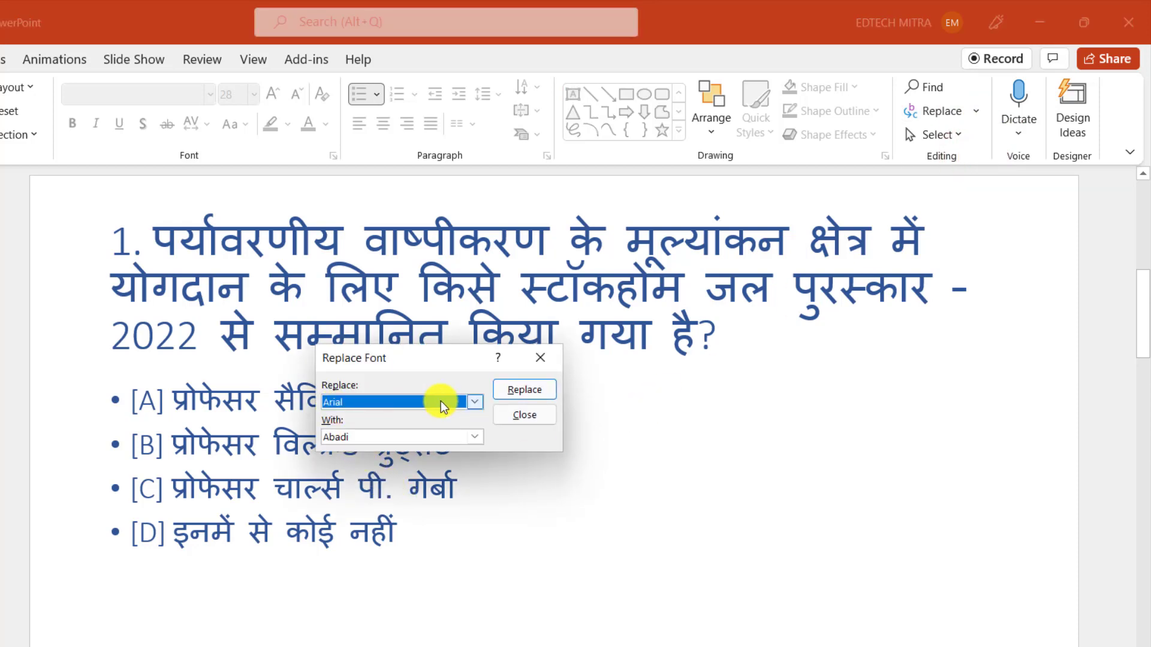
pyautogui.click(391, 441)
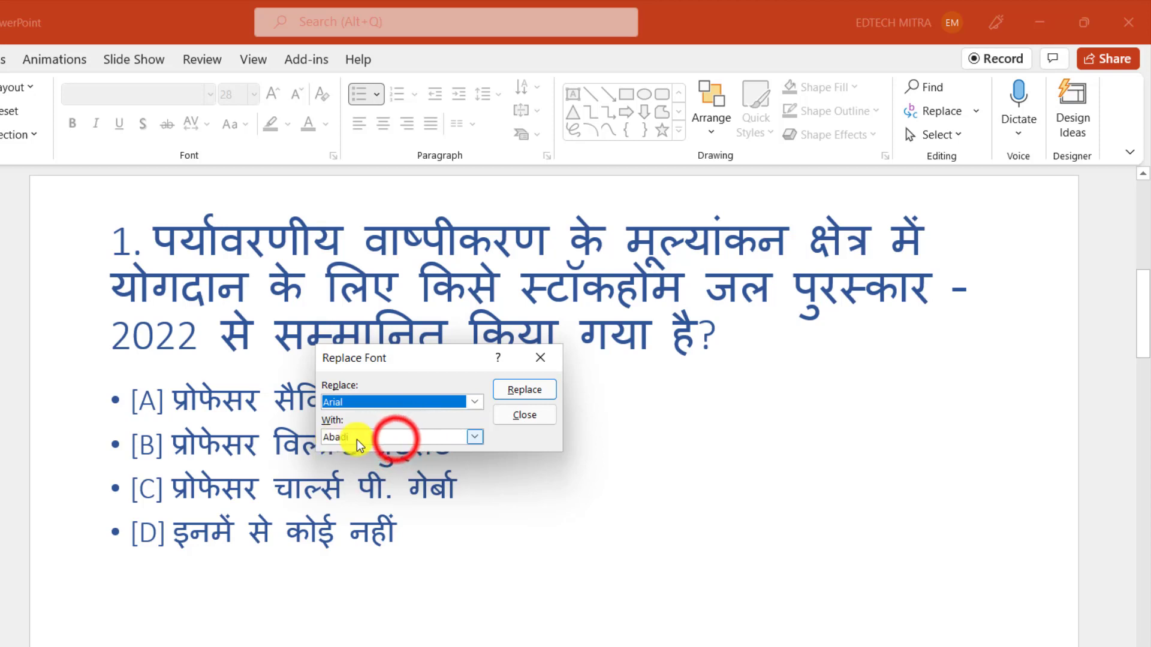
pyautogui.click(397, 440)
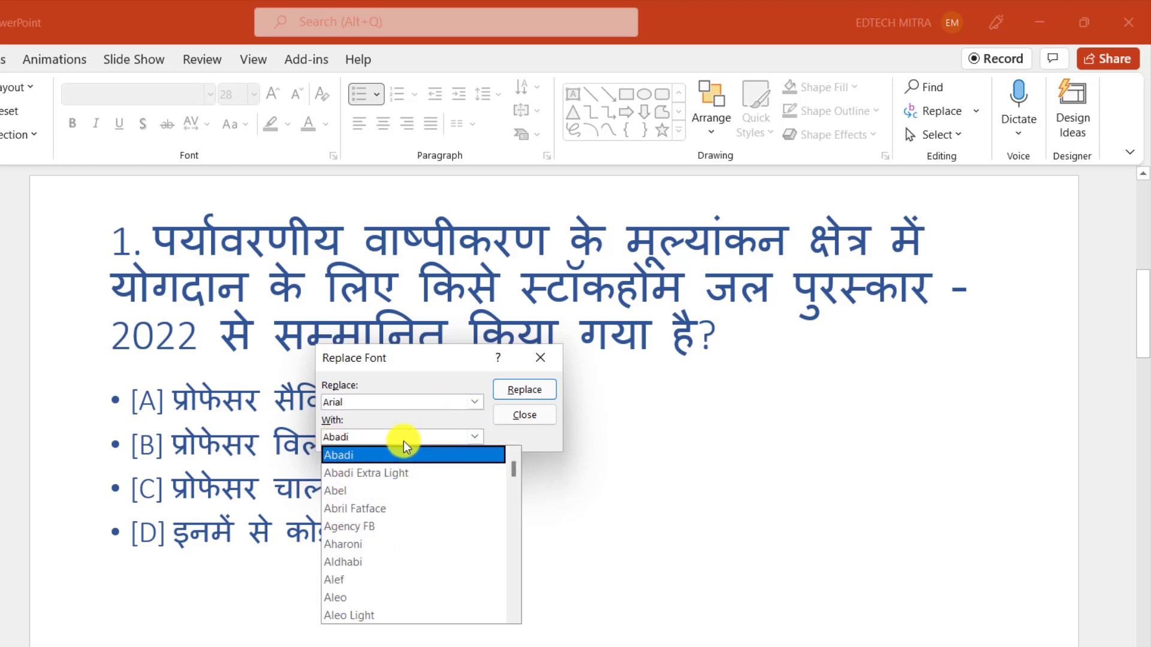
pyautogui.write('Poppins')
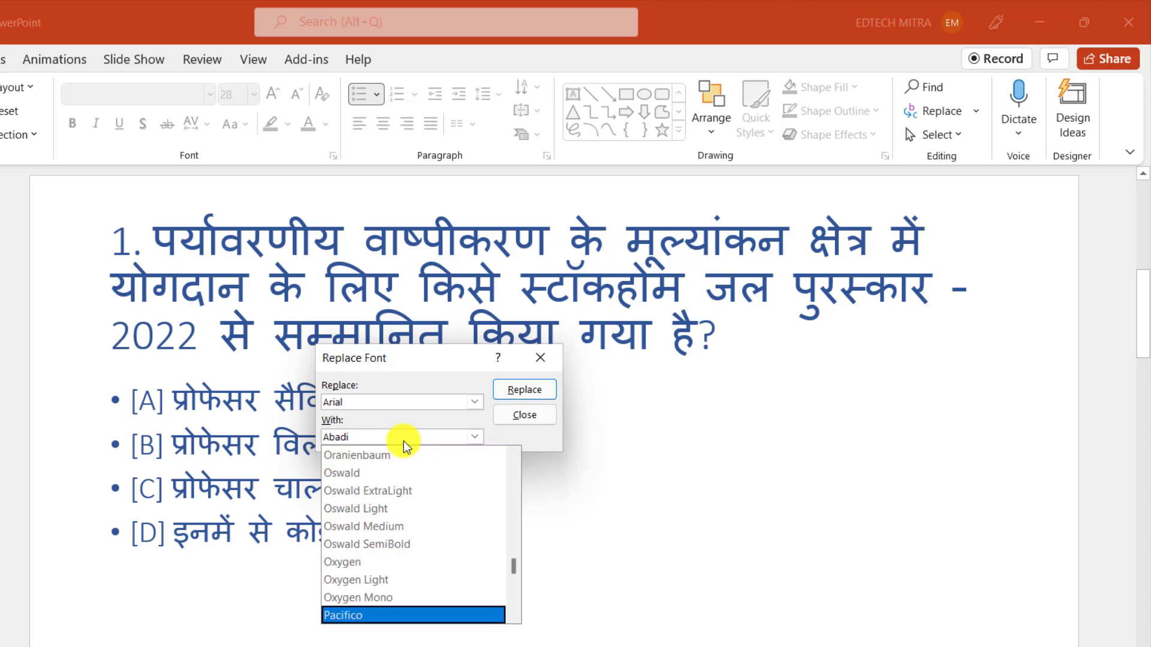
pyautogui.scroll(3, 404, 480)
pyautogui.click(528, 394)
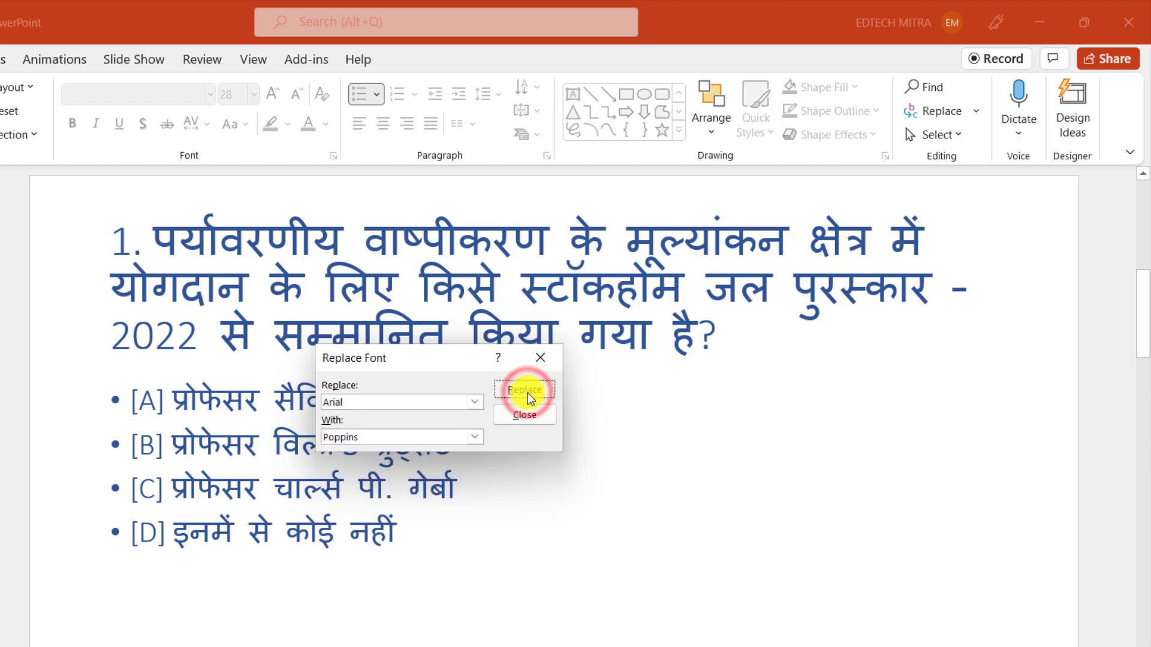
pyautogui.click(527, 393)
pyautogui.click(528, 413)
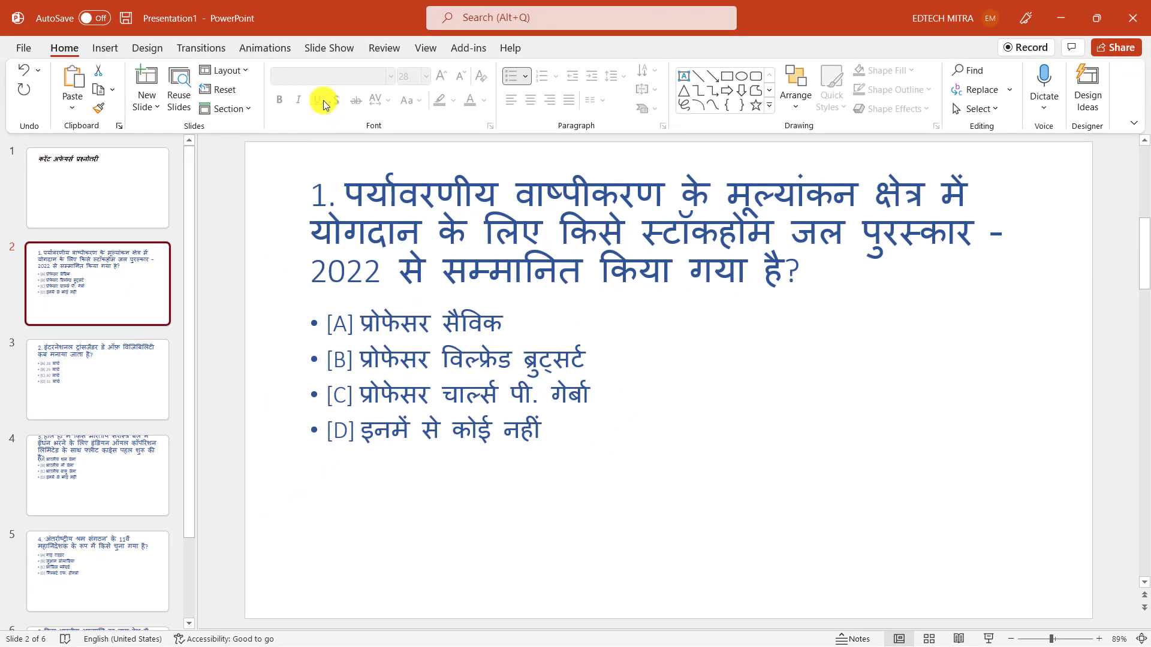
# Apply the Custom 10 theme font set (Poppins headings, Poppins Light body) from Design Variants
pyautogui.click(148, 48)
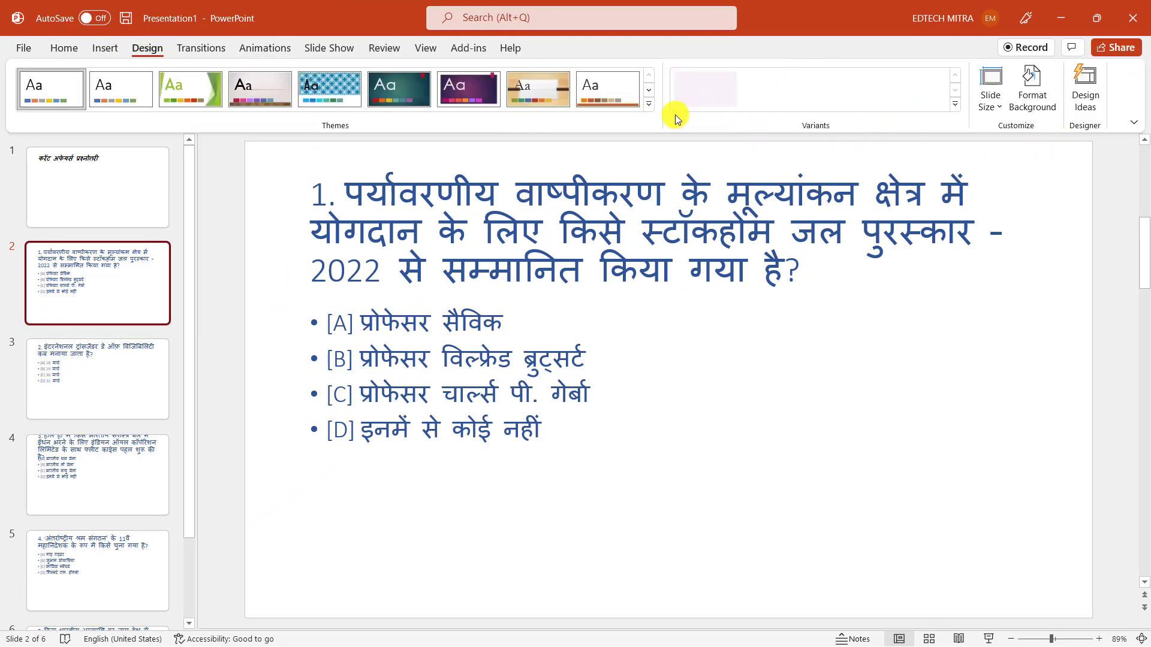
pyautogui.click(948, 103)
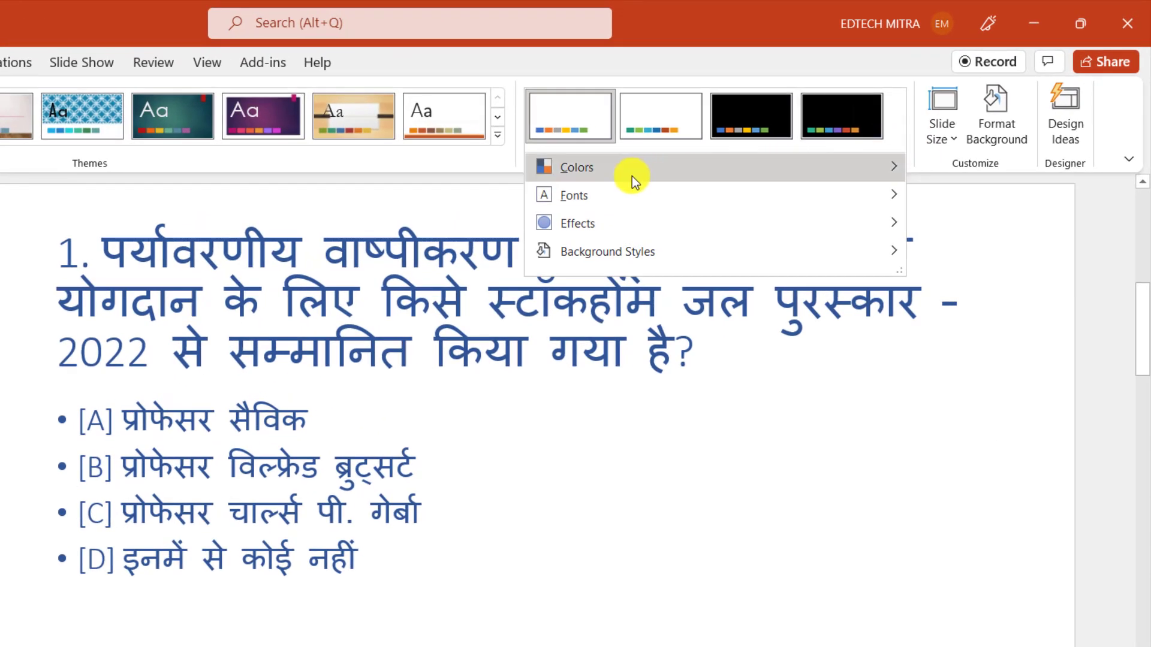
pyautogui.moveTo(574, 196)
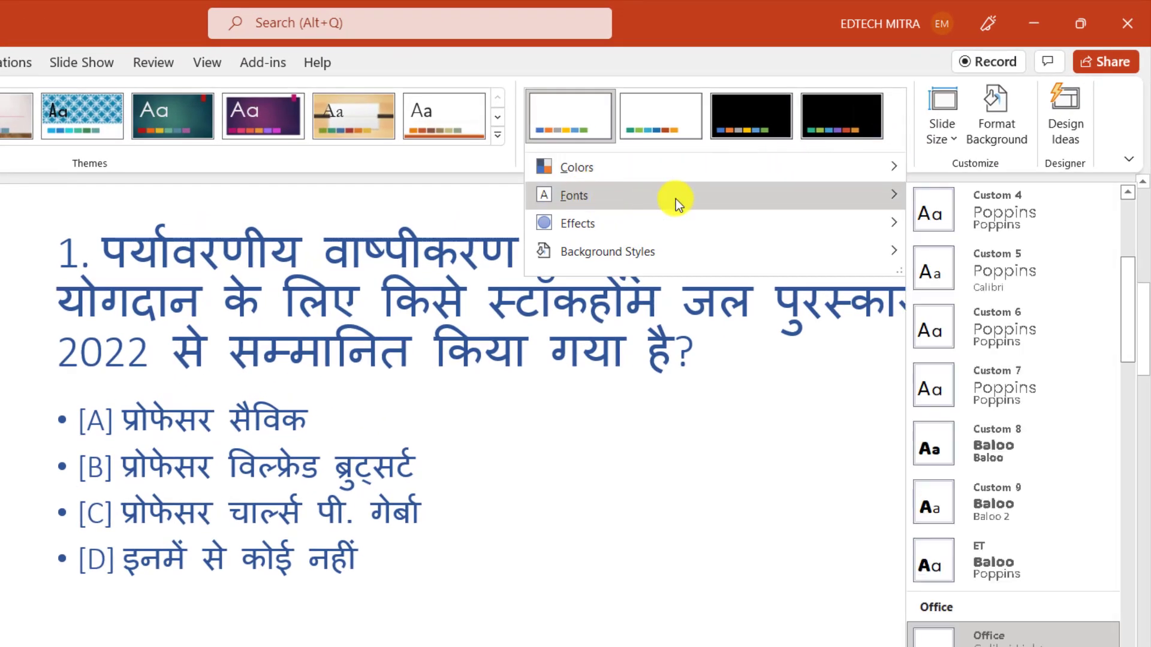
pyautogui.scroll(-3, 1004, 372)
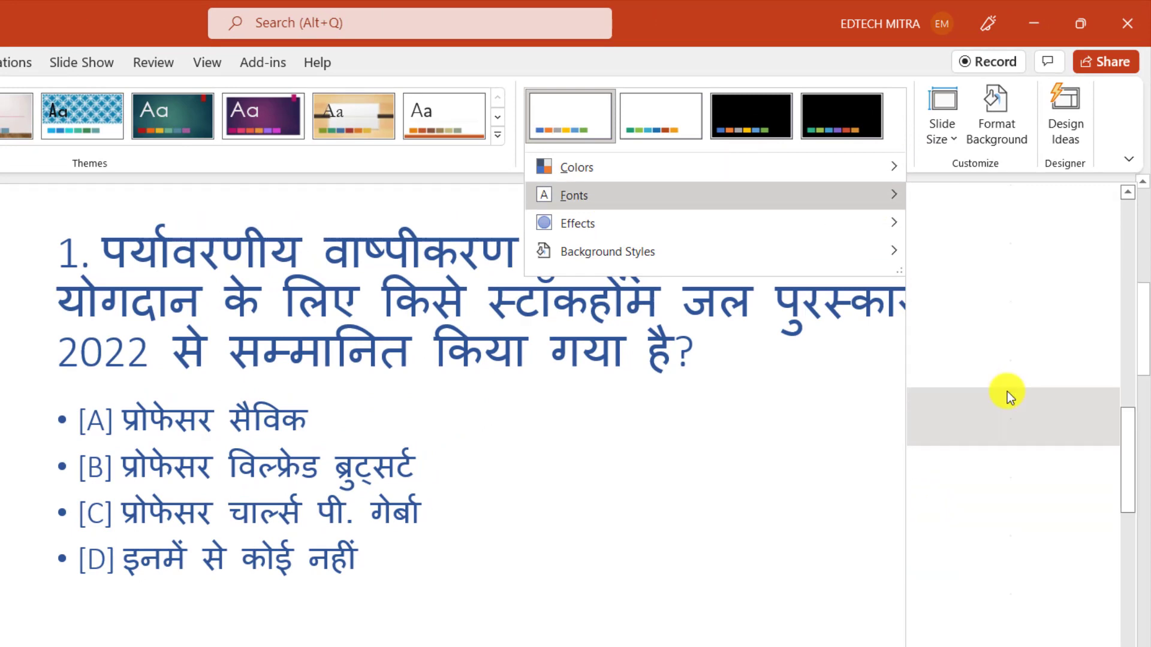
pyautogui.scroll(3, 1003, 349)
pyautogui.scroll(-3, 1013, 261)
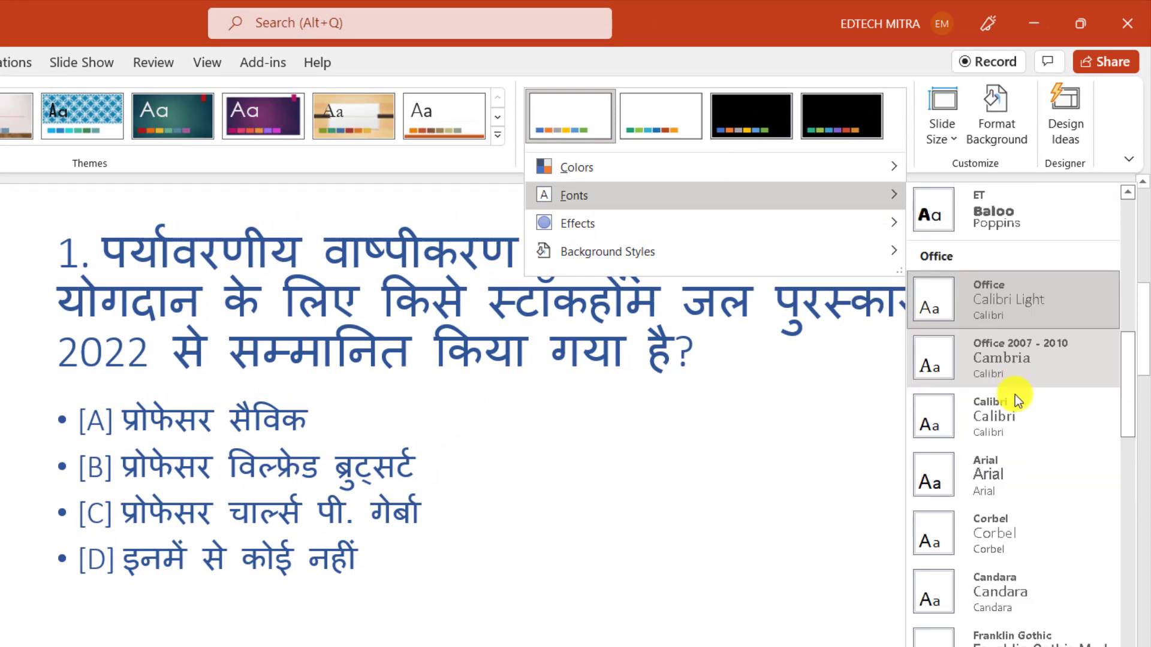
pyautogui.scroll(-2, 1016, 395)
pyautogui.scroll(-3, 1015, 441)
pyautogui.scroll(-3, 1016, 436)
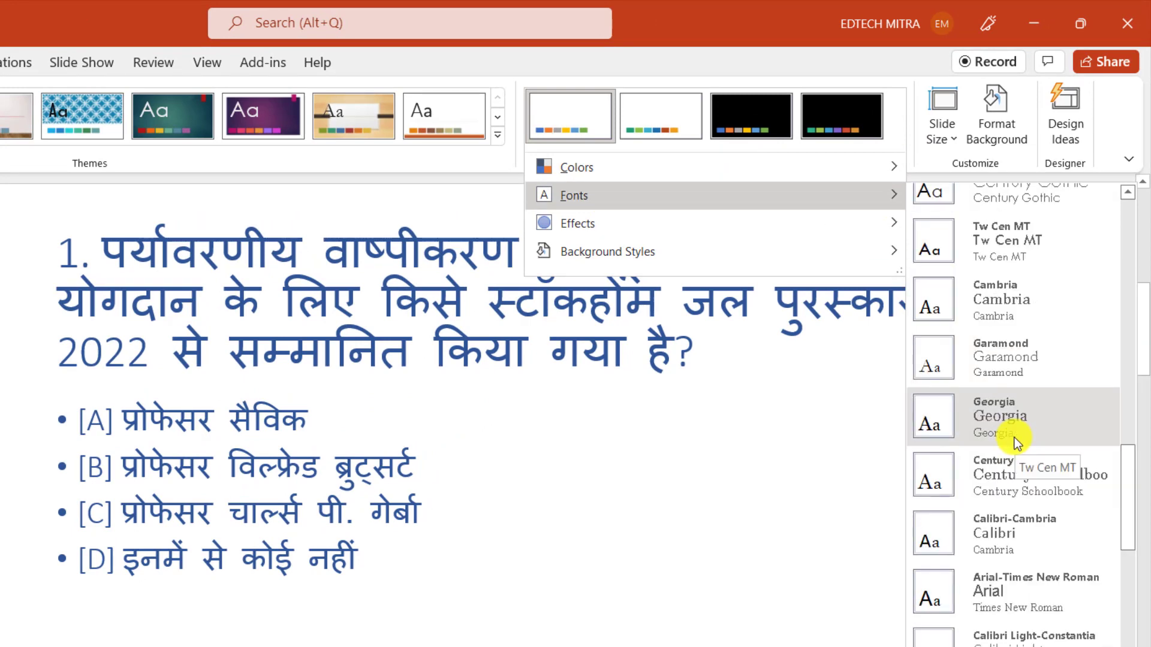
pyautogui.scroll(3, 1015, 437)
pyautogui.scroll(5, 1005, 342)
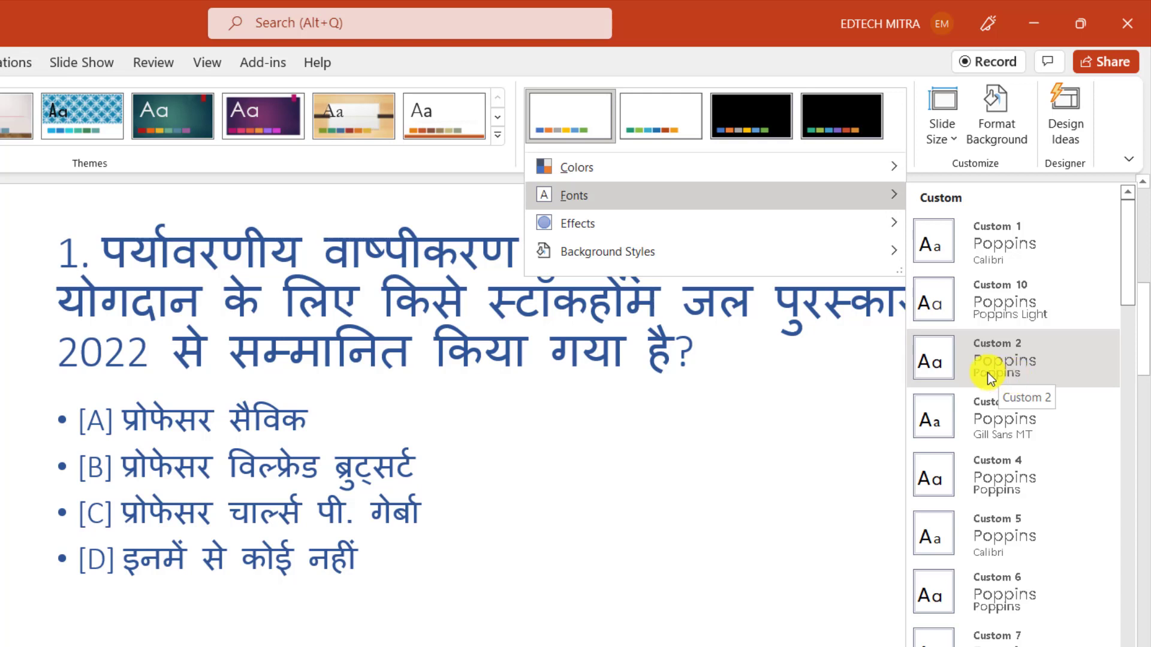
pyautogui.click(1015, 306)
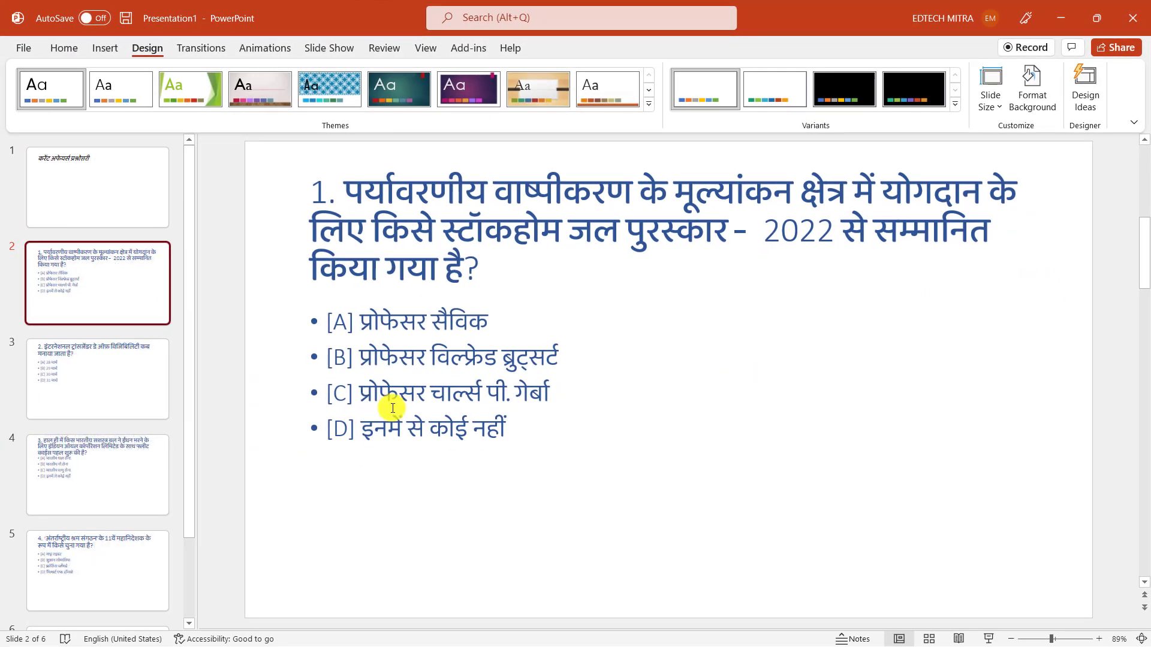
pyautogui.click(116, 380)
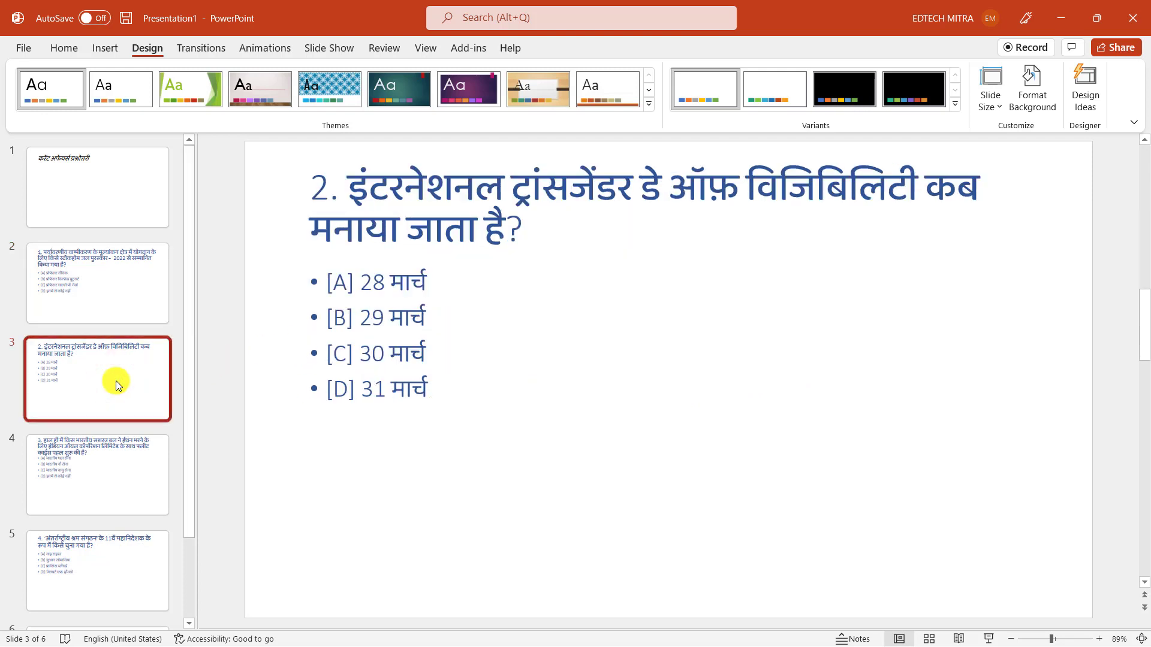
pyautogui.click(145, 480)
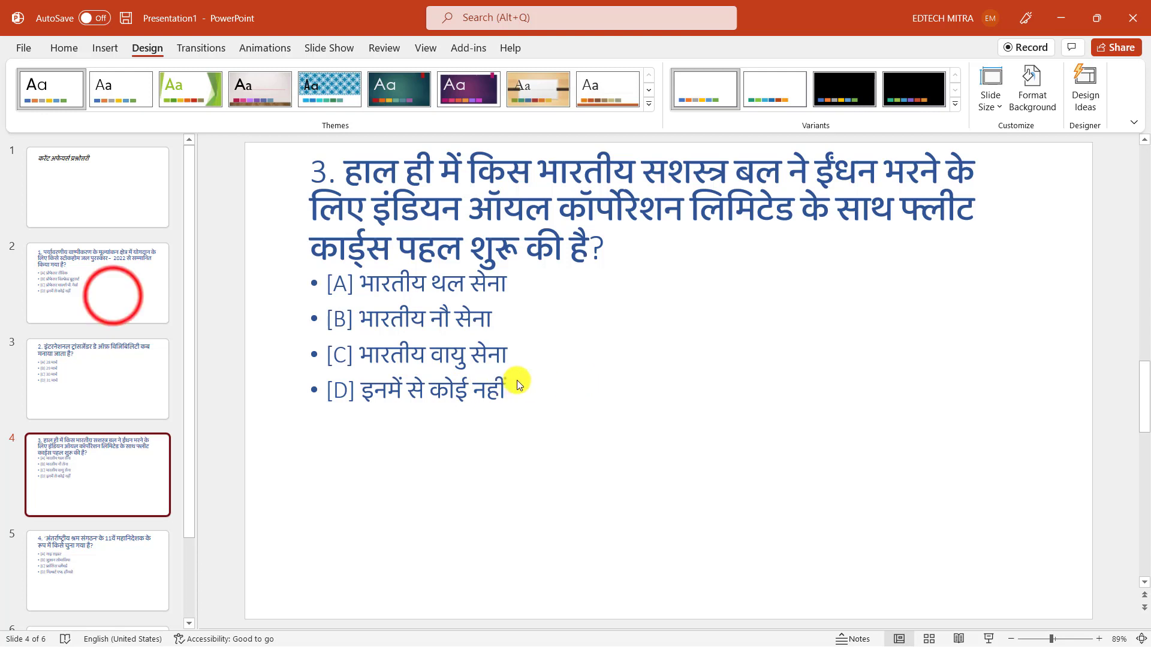
pyautogui.click(113, 296)
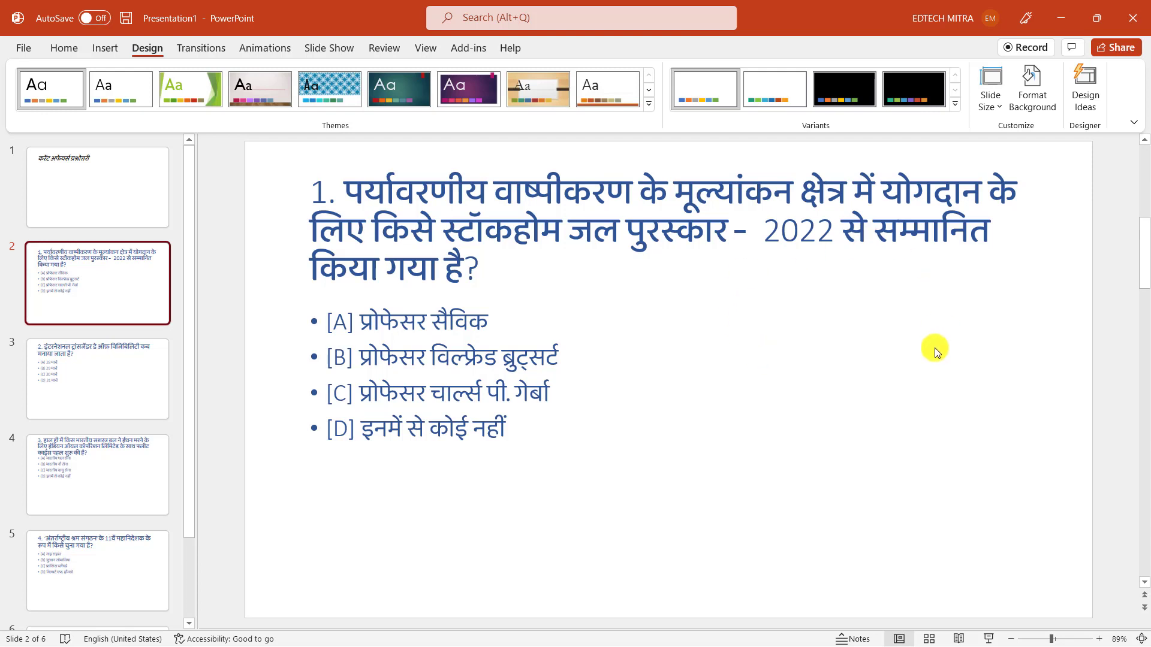
# Open Design Ideas for slide 2 and try the four-option-box and dark blue title band layouts
pyautogui.click(1082, 89)
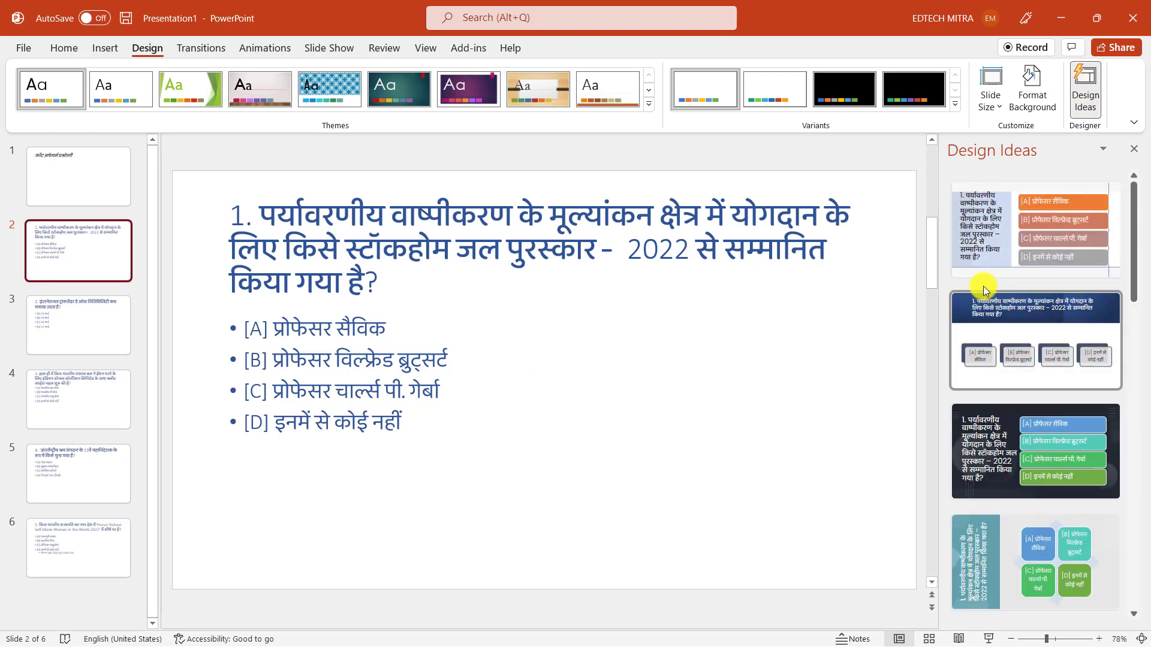
pyautogui.scroll(-1, 1007, 252)
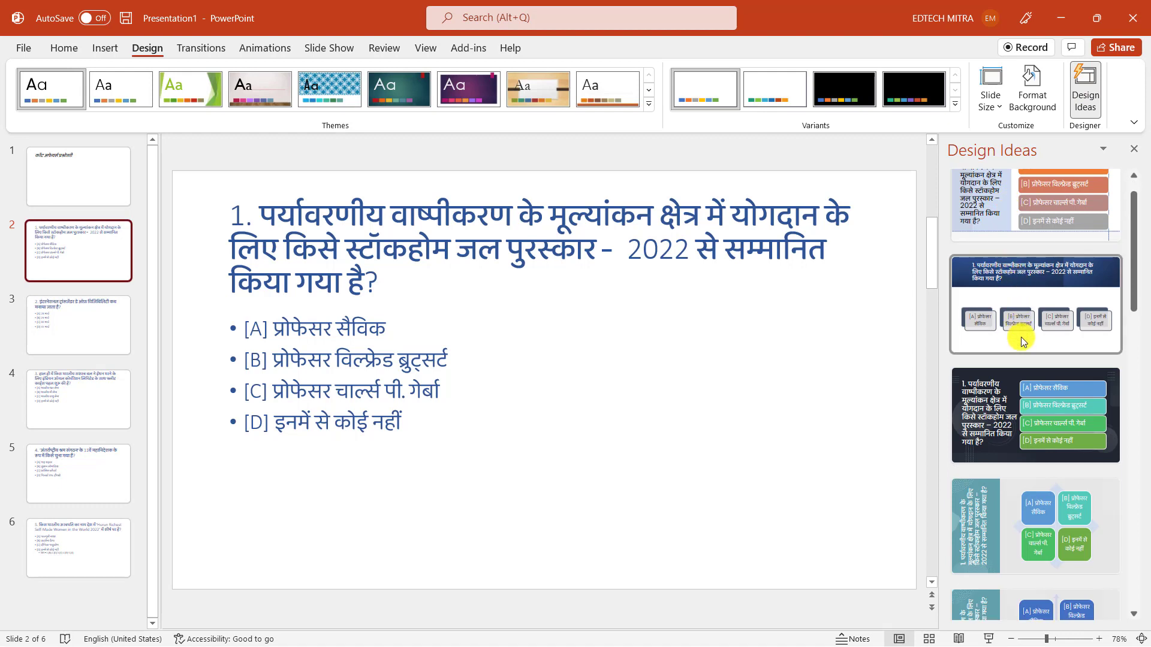
pyautogui.scroll(1, 1028, 410)
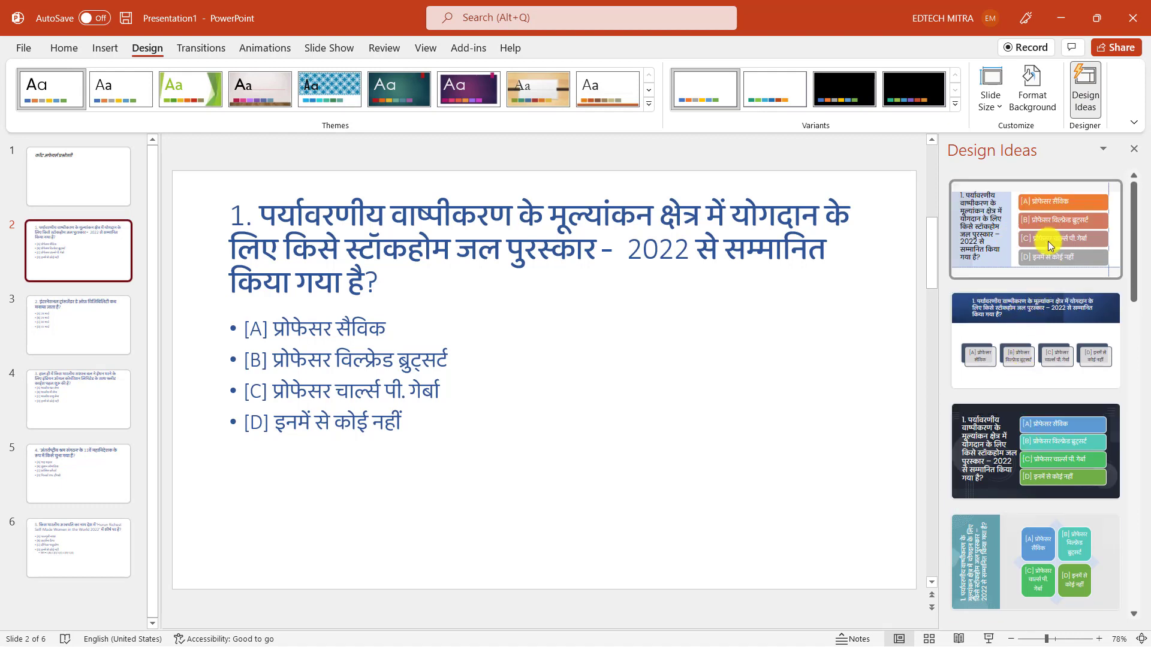
pyautogui.click(1047, 328)
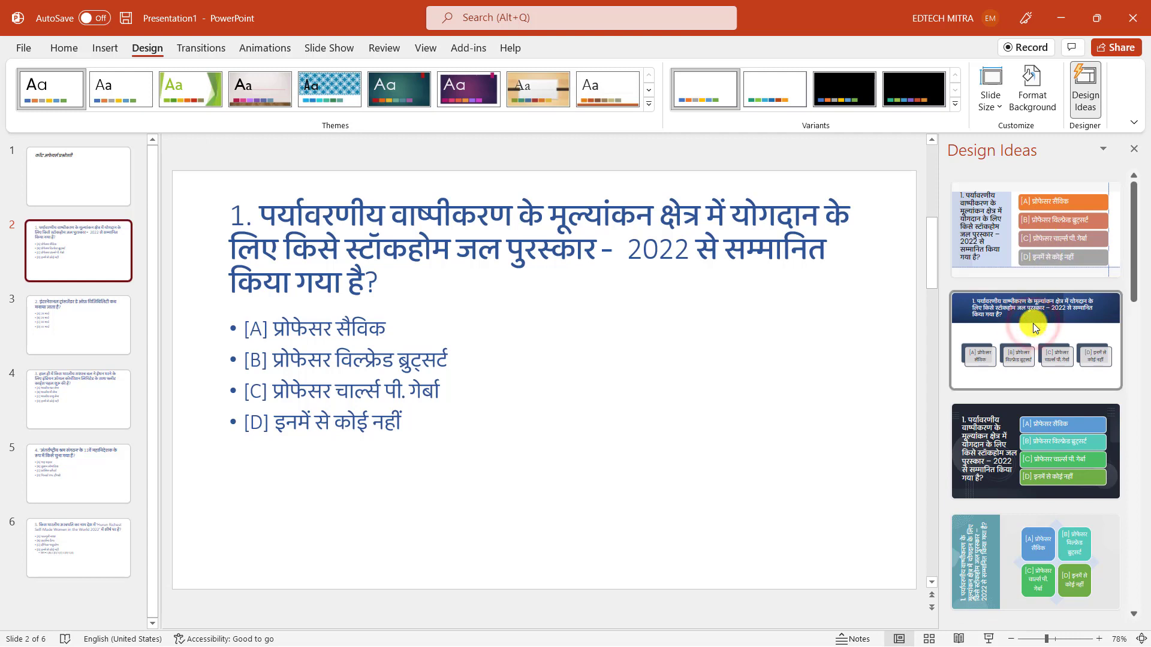
pyautogui.click(1034, 323)
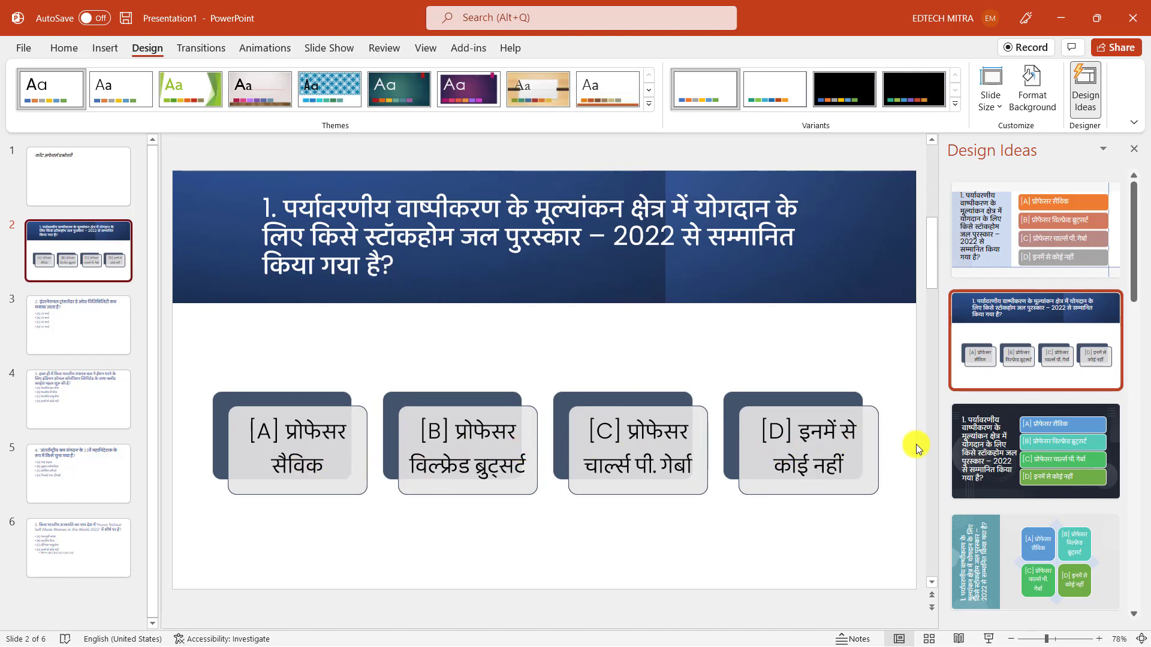
pyautogui.scroll(-2, 1038, 474)
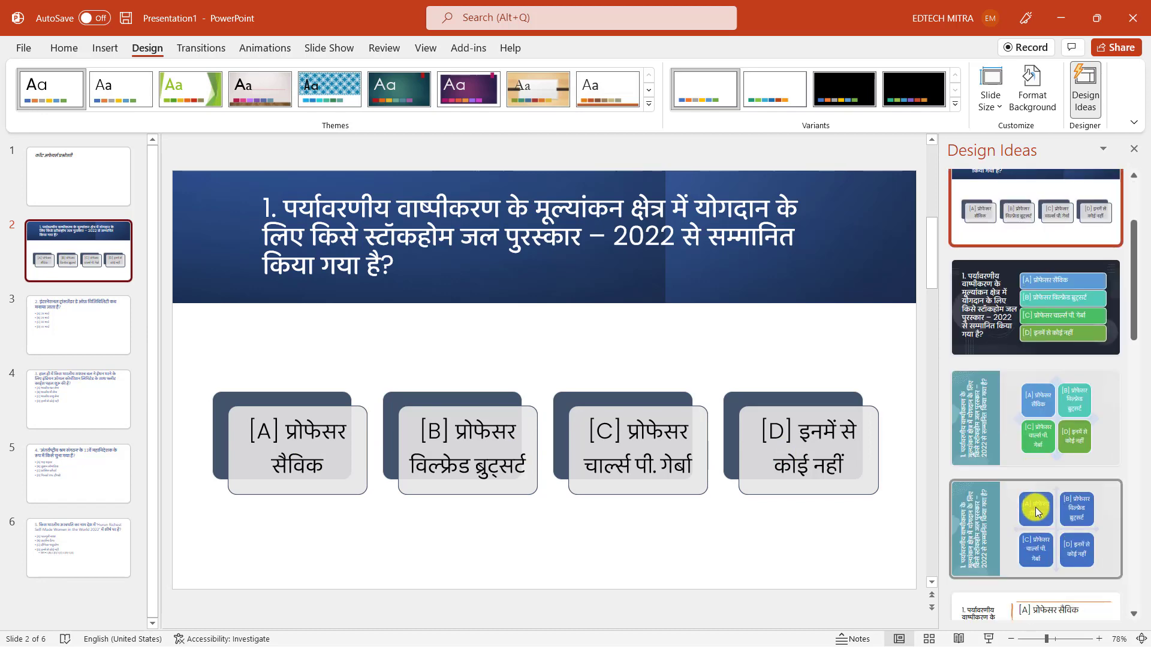
pyautogui.scroll(-2, 1037, 508)
pyautogui.click(1040, 502)
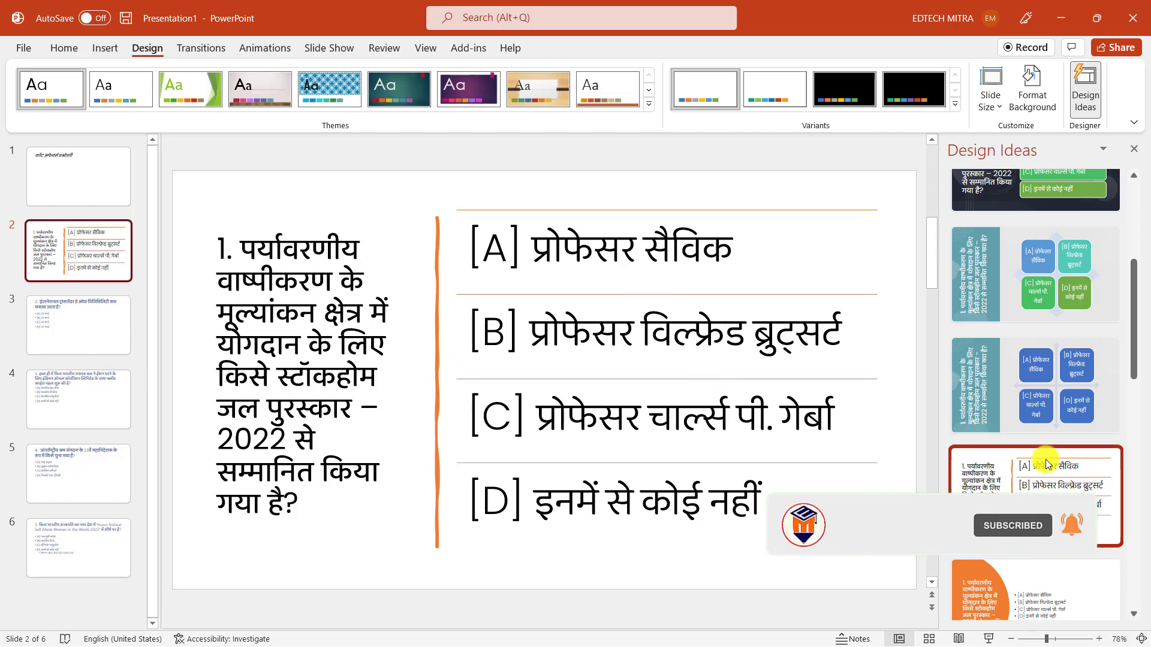
# Try the dark-left and blue answer-bar designs, then settle on the lined-answers layout
pyautogui.scroll(-2, 1049, 480)
pyautogui.scroll(-2, 1048, 474)
pyautogui.scroll(-2, 1048, 473)
pyautogui.click(1048, 479)
pyautogui.scroll(-1, 1046, 480)
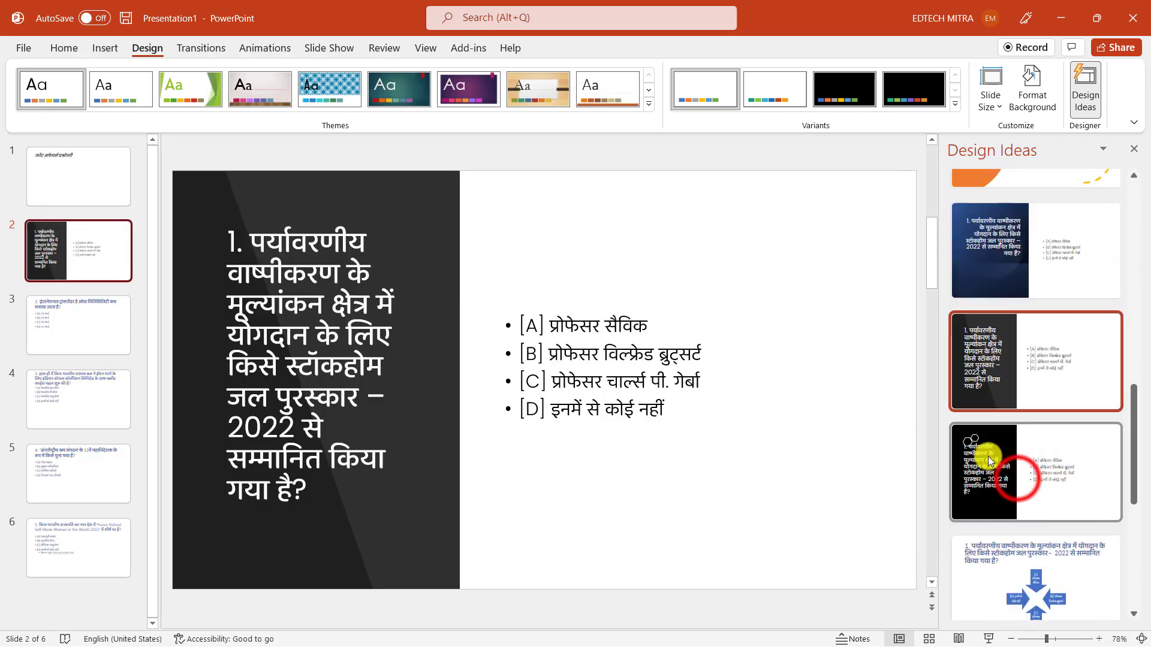
pyautogui.scroll(-2, 1031, 481)
pyautogui.click(1023, 480)
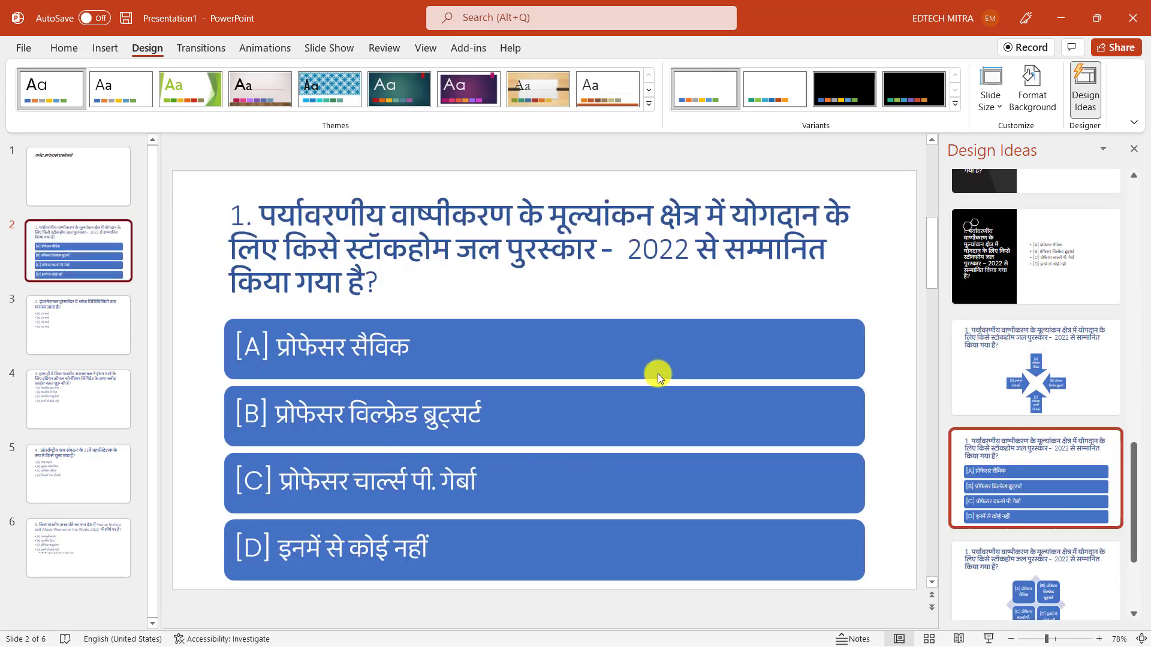
pyautogui.scroll(-1, 1057, 497)
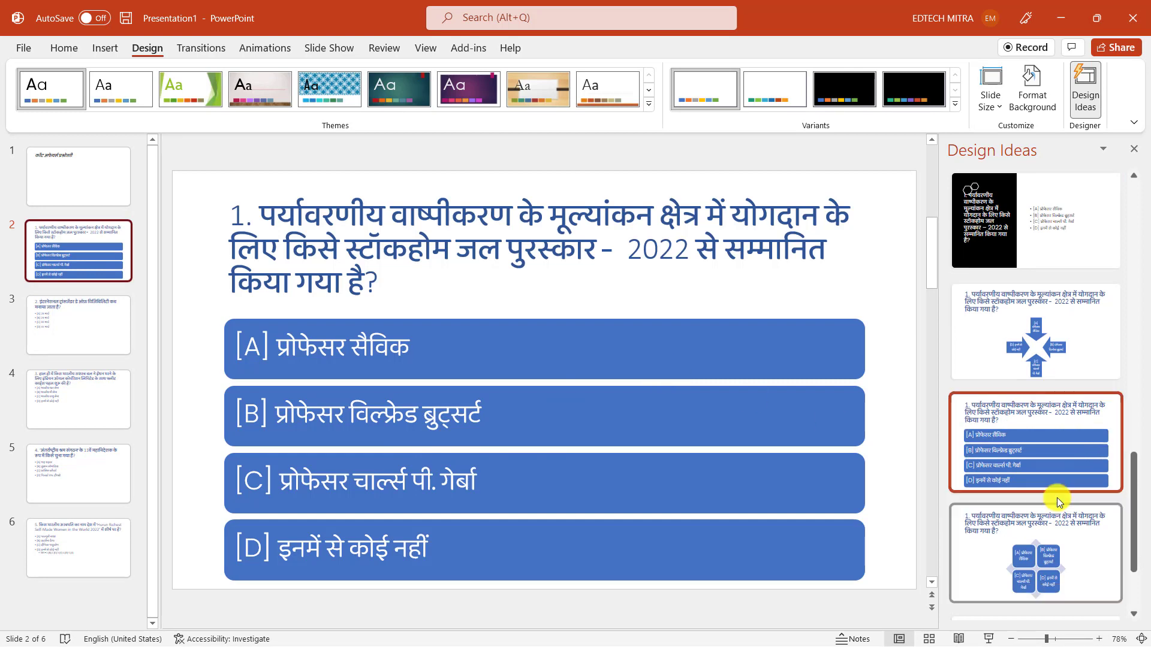
pyautogui.scroll(-2, 1053, 493)
pyautogui.scroll(-2, 1041, 387)
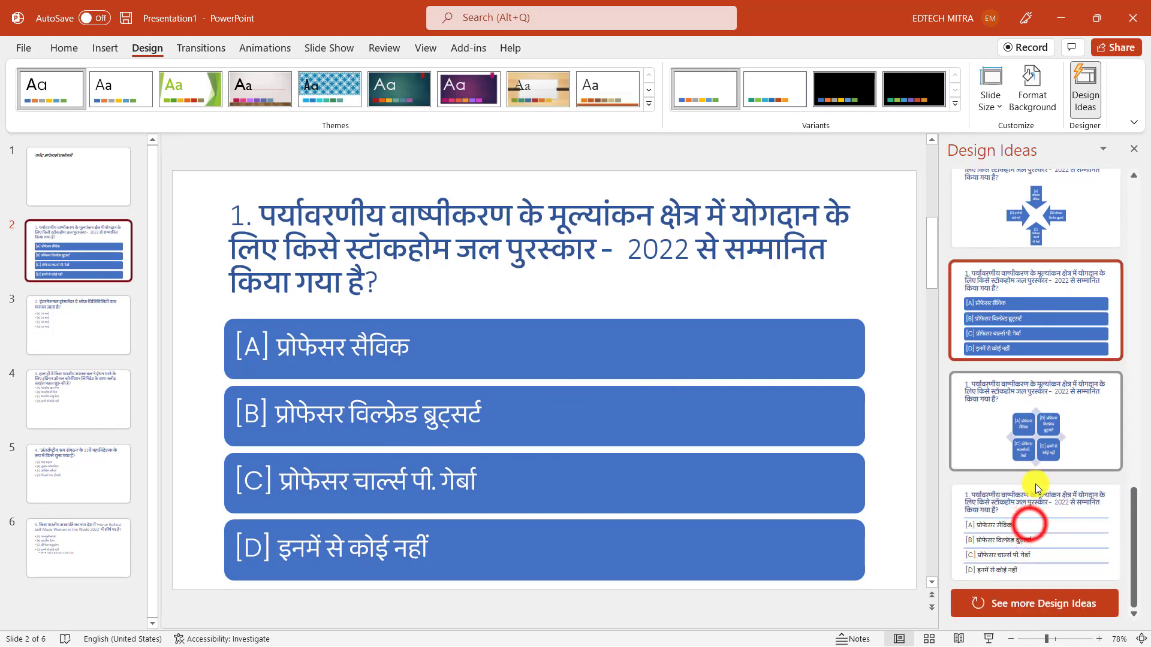
pyautogui.click(1029, 523)
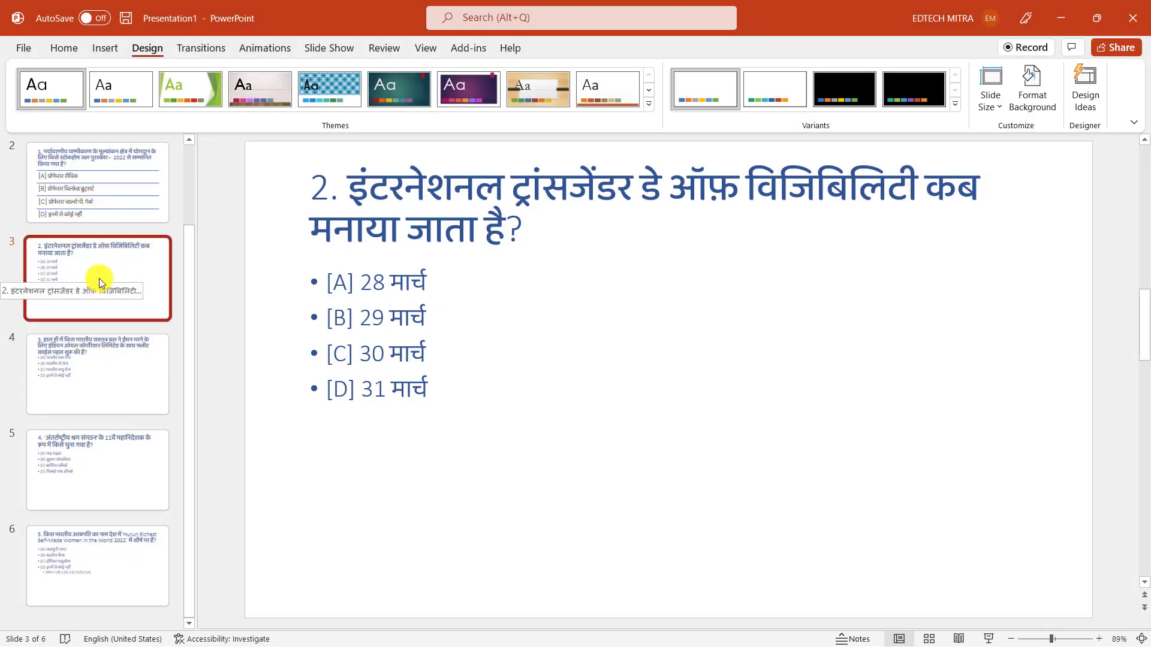
# Select slide 3 and apply the Design Ideas layout showing each answer as a blue bar
pyautogui.click(122, 196)
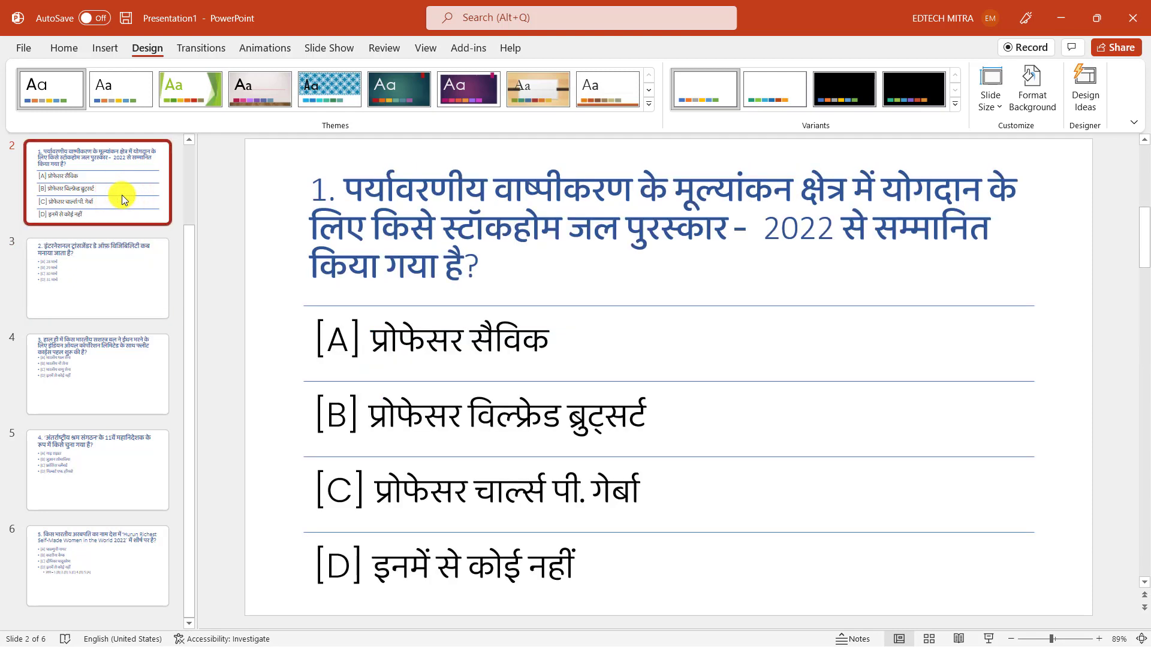
pyautogui.click(117, 274)
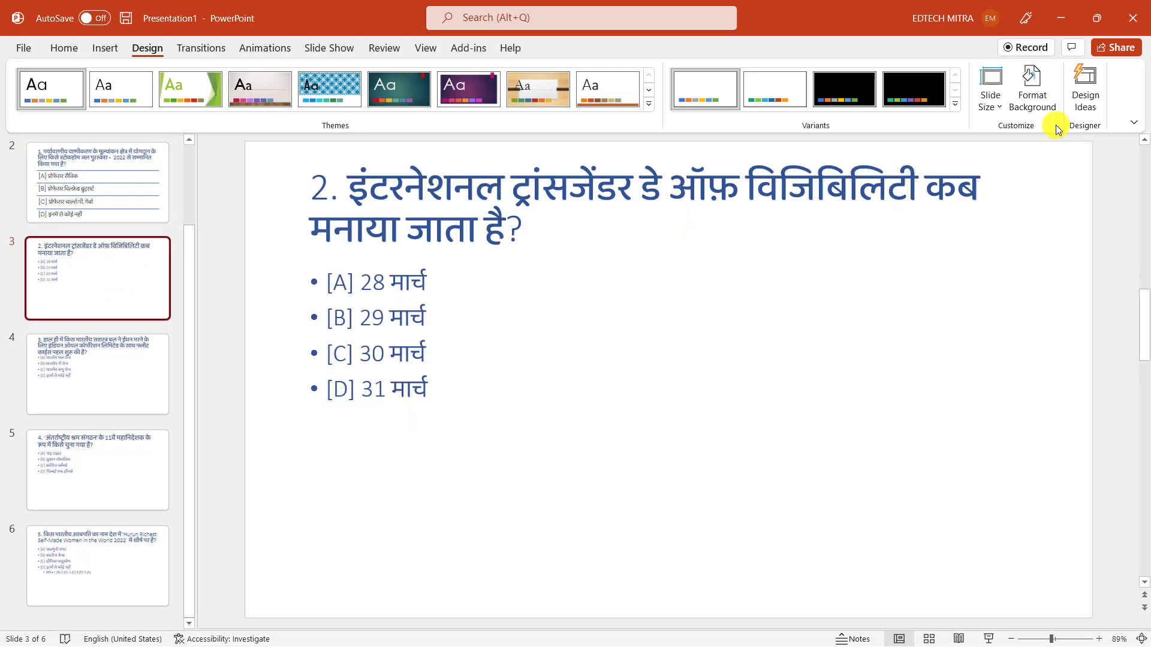
pyautogui.click(1093, 100)
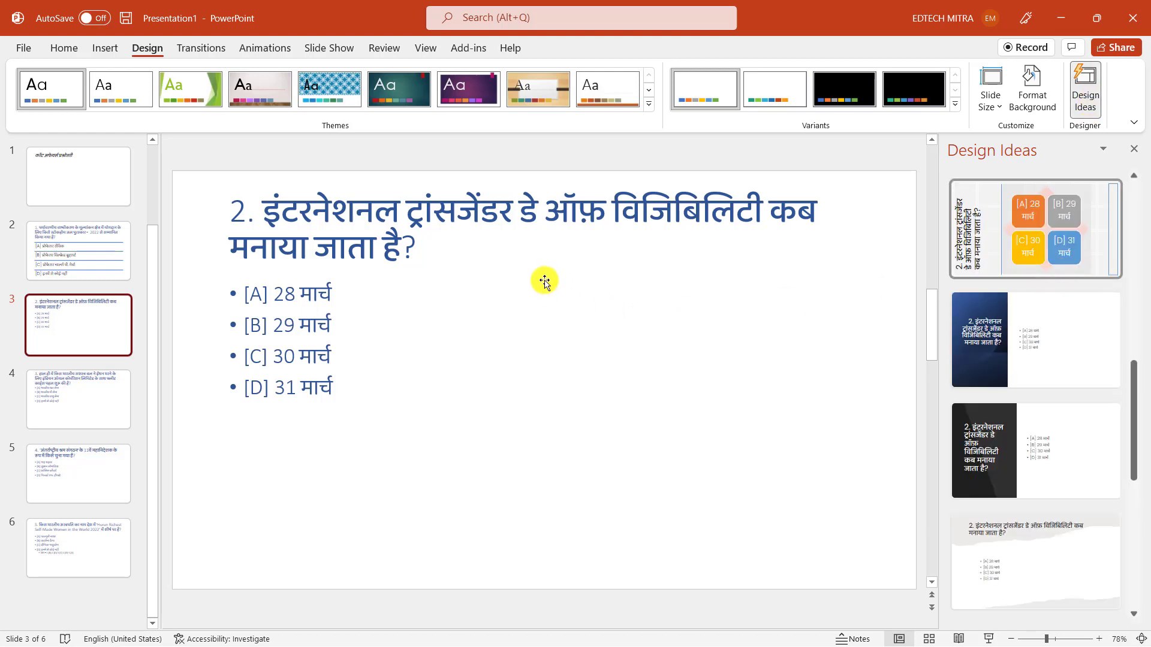
pyautogui.scroll(-1, 1055, 360)
pyautogui.scroll(-1, 1056, 387)
pyautogui.scroll(-1, 1053, 401)
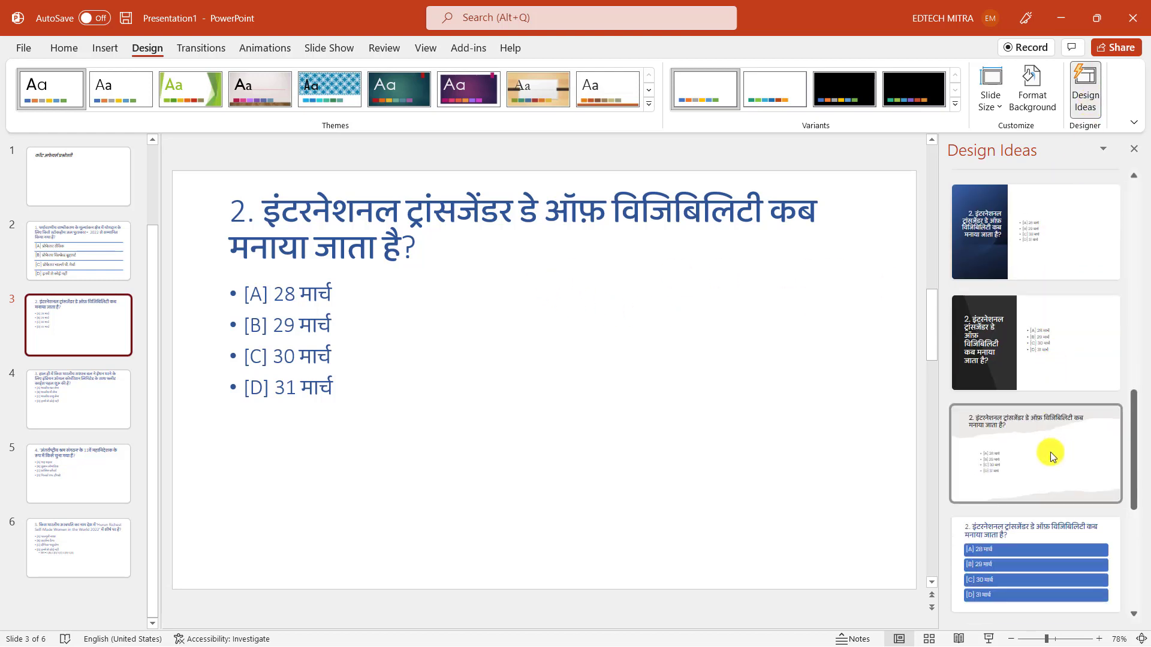
pyautogui.scroll(-1, 1052, 432)
pyautogui.scroll(-2, 1051, 452)
pyautogui.scroll(-2, 1050, 457)
pyautogui.scroll(-2, 1050, 457)
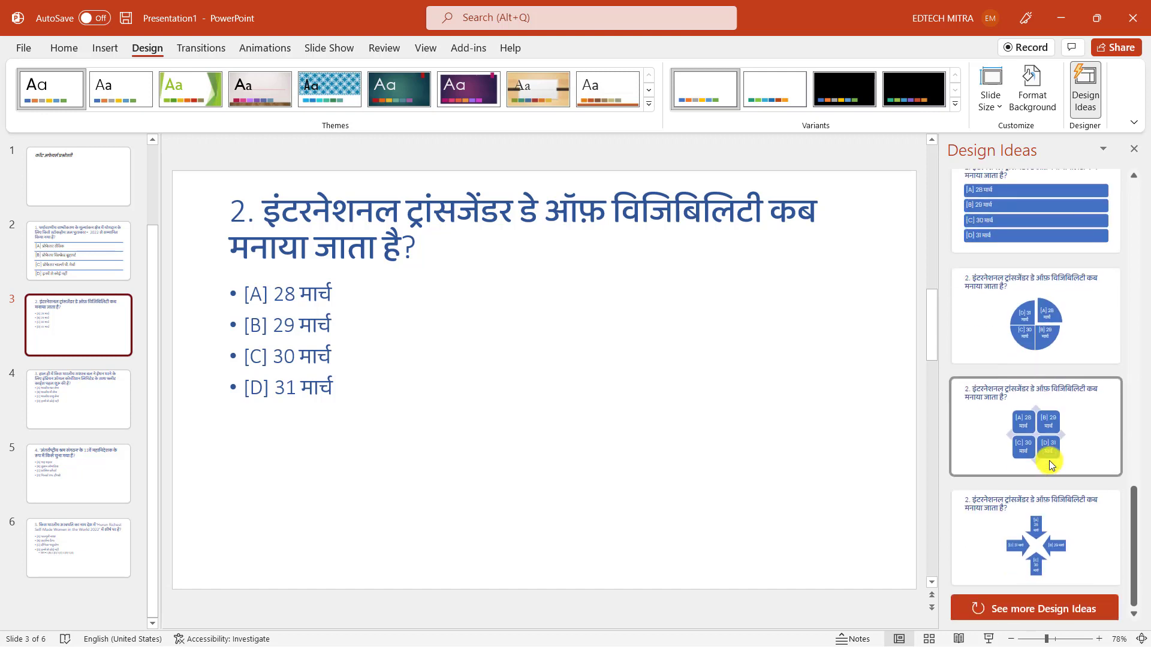
pyautogui.scroll(1, 1038, 420)
pyautogui.scroll(1, 1038, 420)
pyautogui.click(1027, 352)
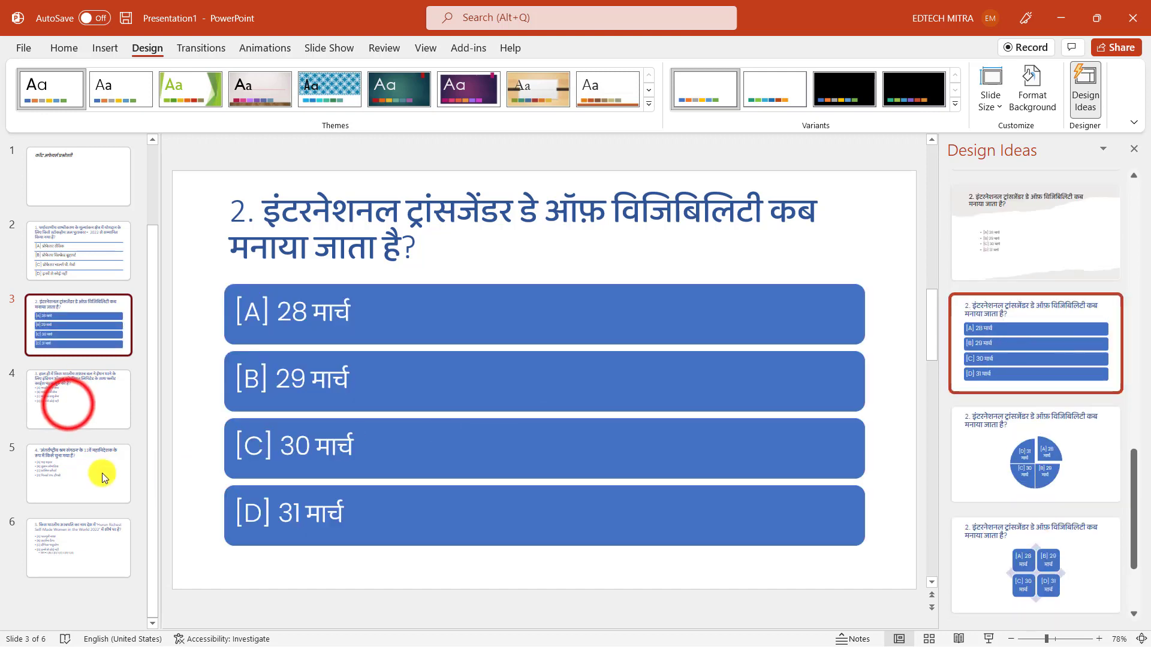
pyautogui.click(67, 404)
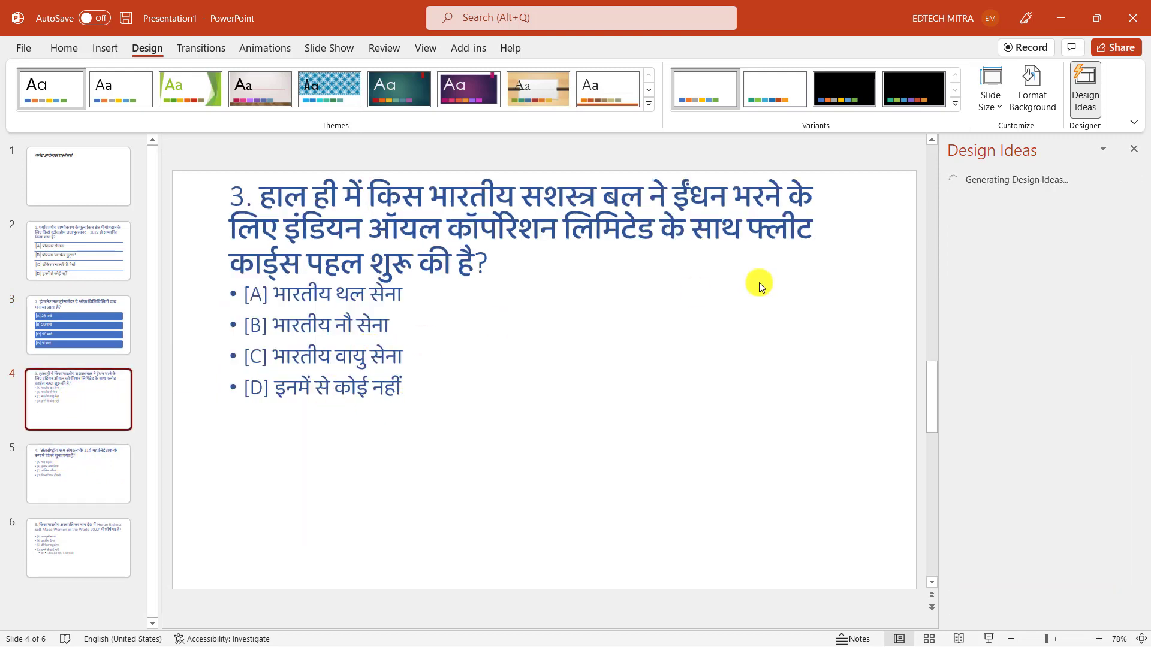
# Apply the orange-divider design idea to slide 4
pyautogui.click(1024, 423)
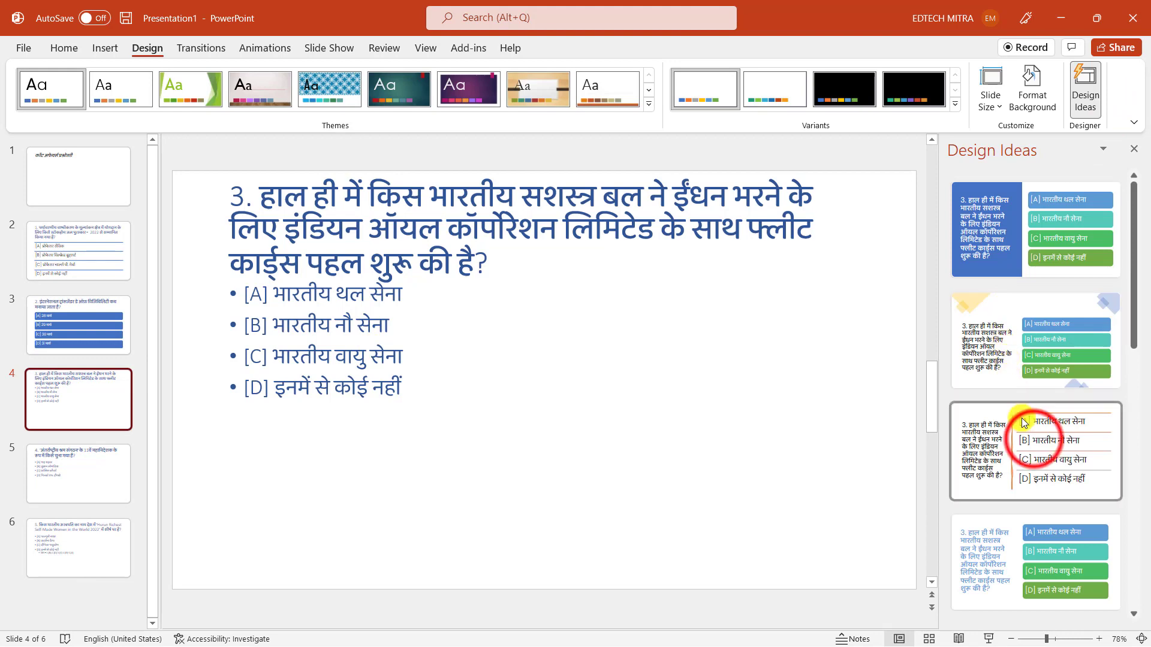
pyautogui.click(1037, 443)
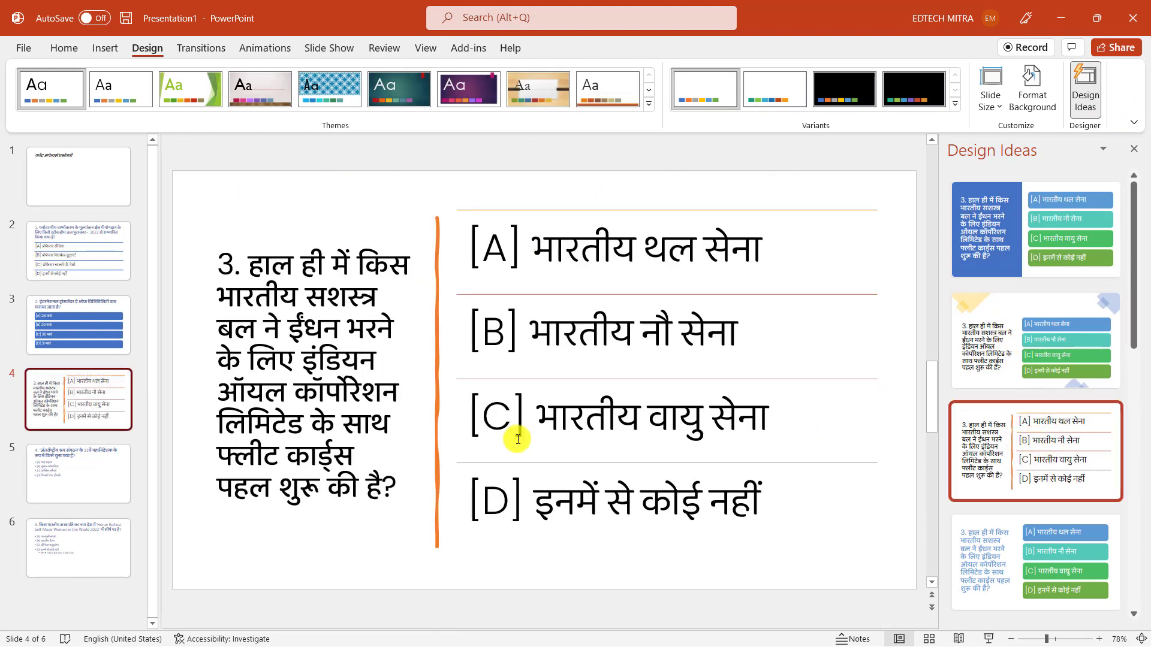
pyautogui.click(95, 481)
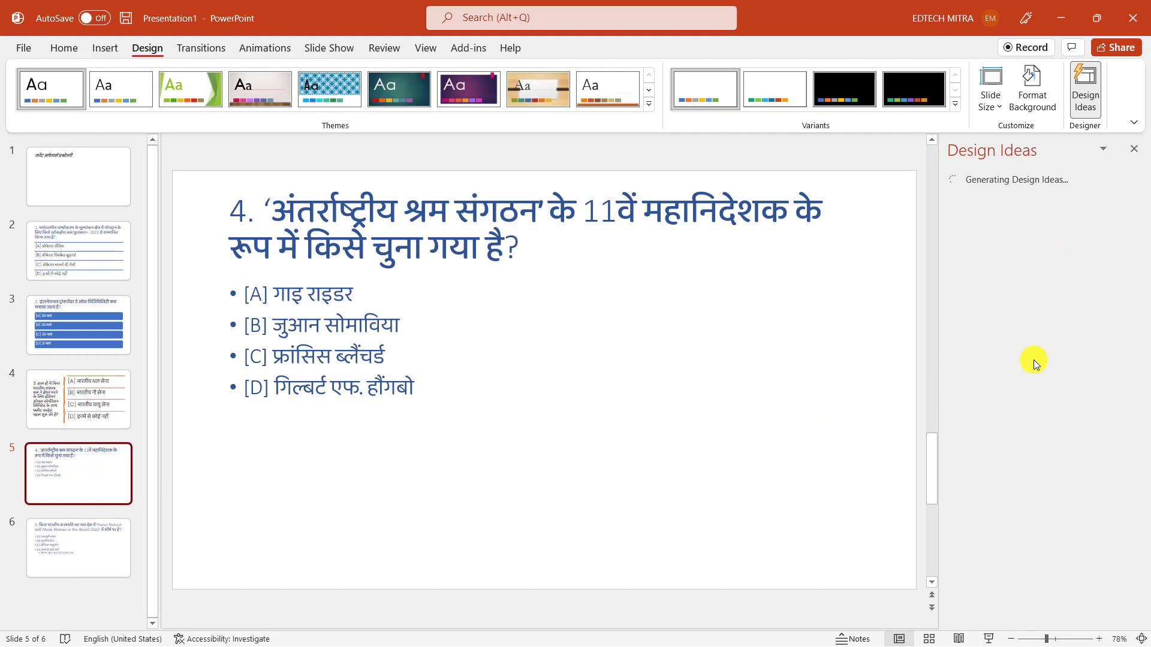
# Reopen Design Ideas on slide 5 and apply the lined-answers layout, then select slide 6
pyautogui.click(673, 465)
pyautogui.click(1092, 87)
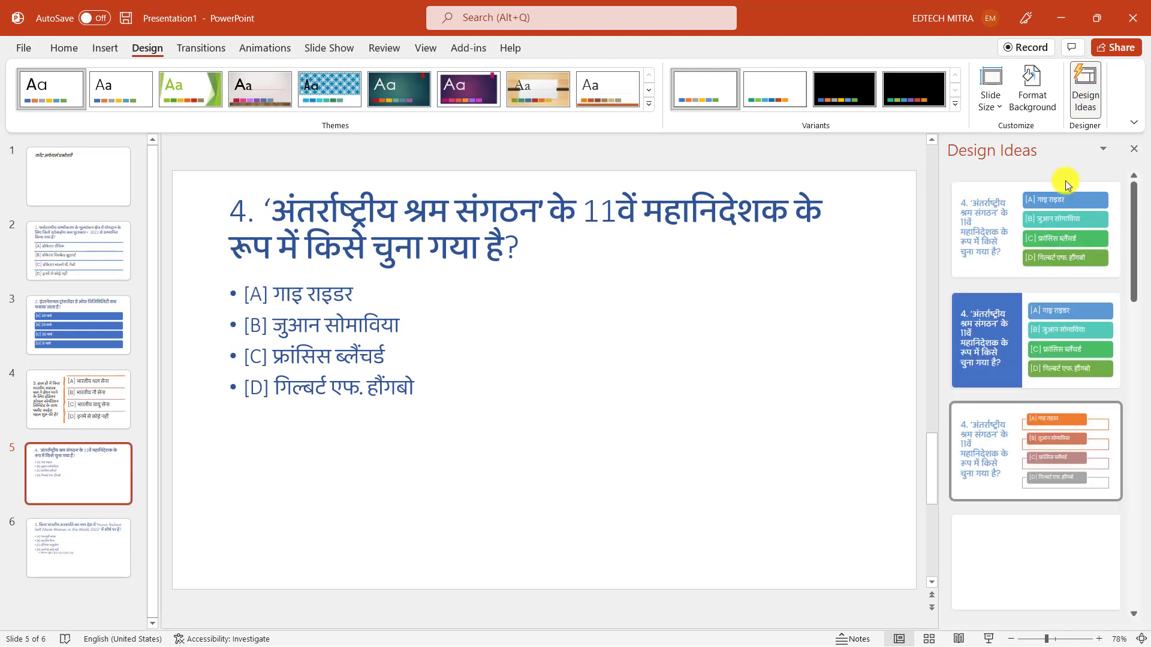
pyautogui.scroll(-1, 1043, 360)
pyautogui.click(1051, 401)
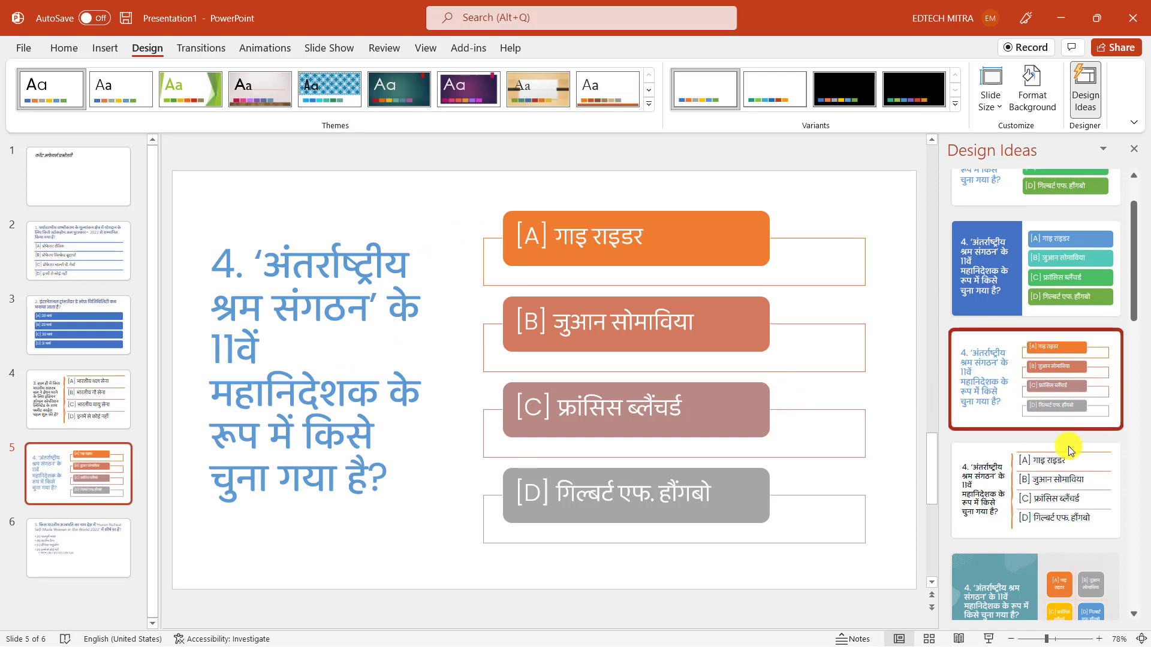
pyautogui.scroll(-1, 1061, 453)
pyautogui.scroll(-2, 1055, 459)
pyautogui.scroll(-1, 1051, 463)
pyautogui.scroll(-1, 1052, 462)
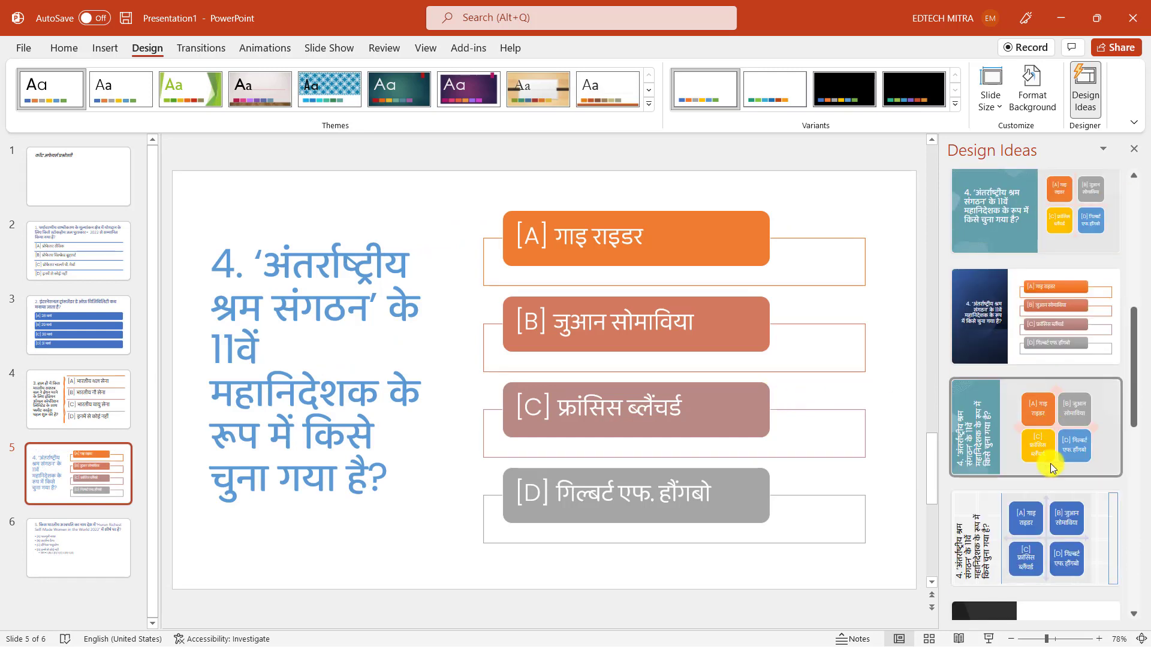
pyautogui.scroll(-1, 1050, 463)
pyautogui.scroll(-1, 1047, 470)
pyautogui.scroll(-1, 1046, 473)
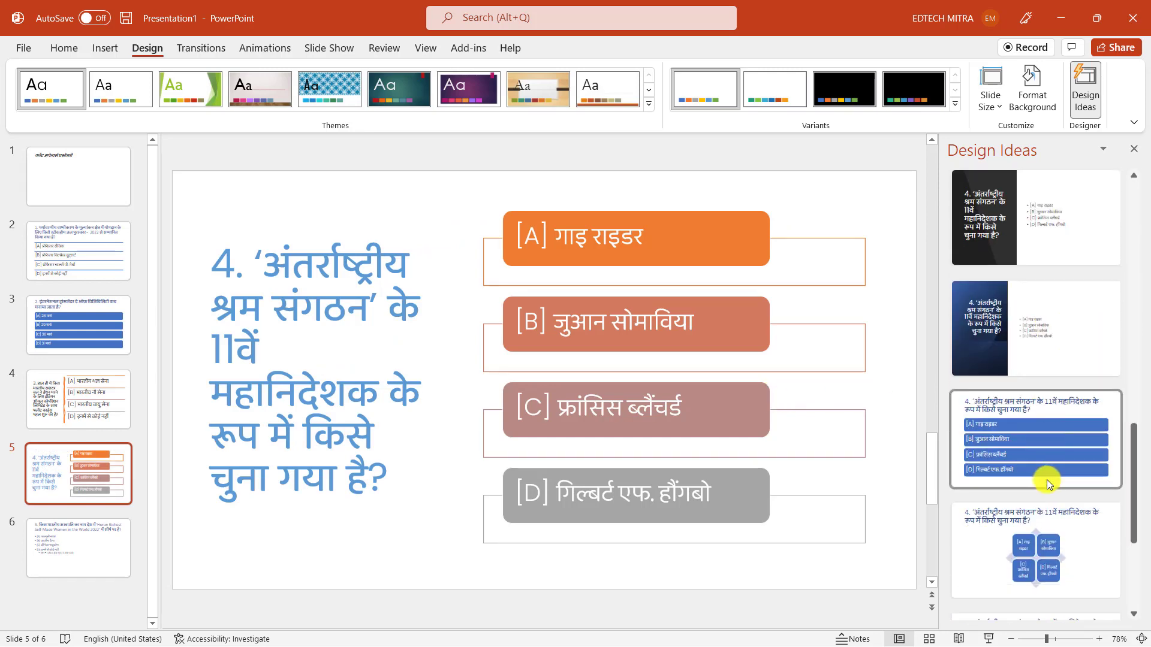
pyautogui.scroll(-2, 1046, 479)
pyautogui.click(1038, 459)
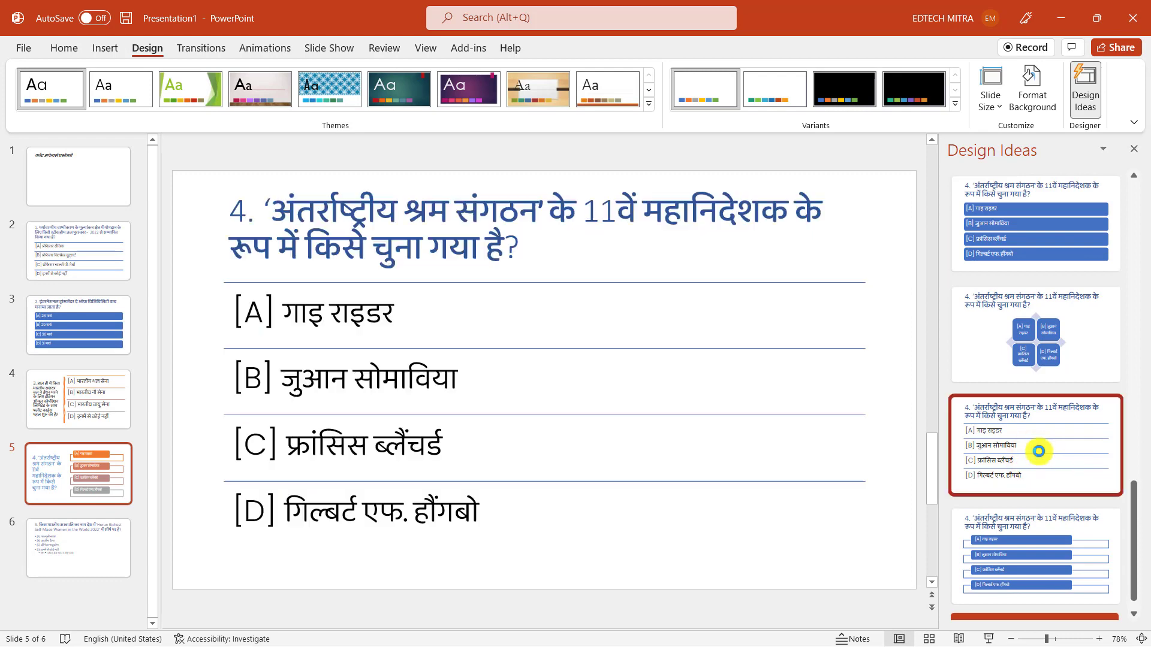
pyautogui.click(96, 545)
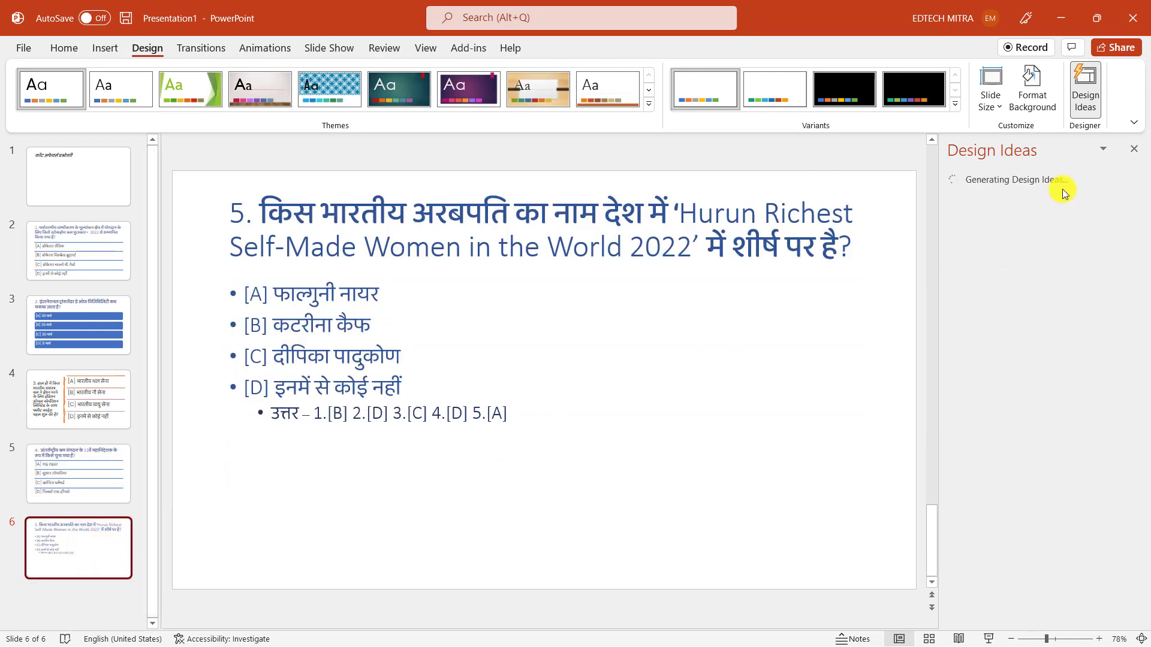
# Give slide 6 the dark green-answer design and select its answer-key line
pyautogui.click(1042, 243)
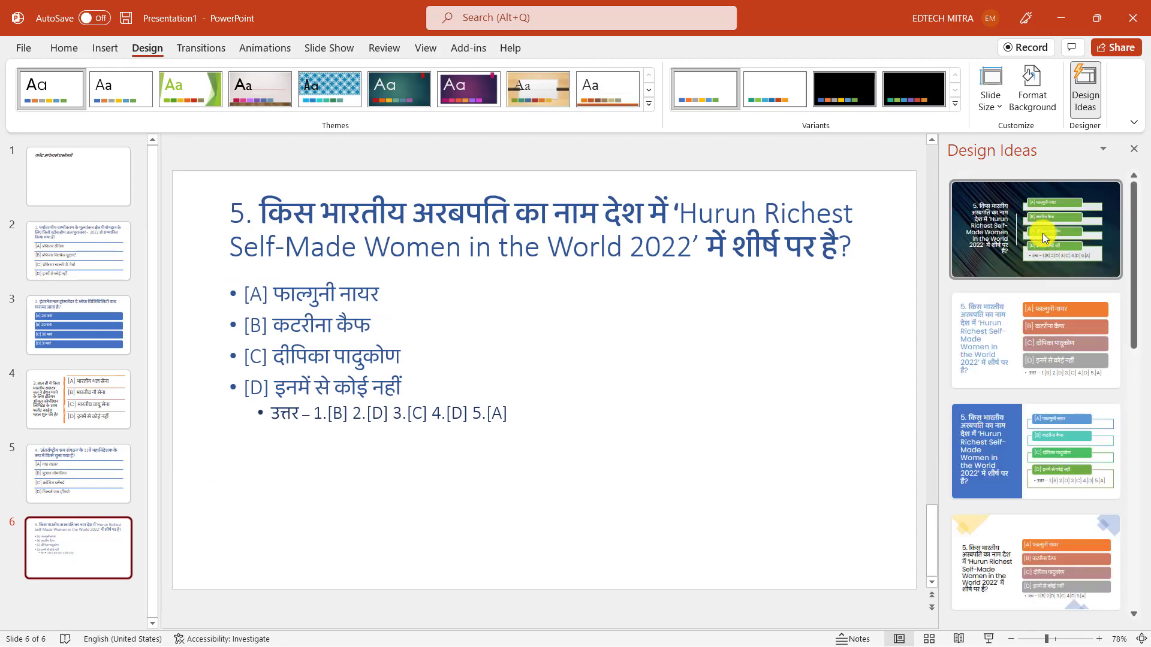
pyautogui.click(1042, 233)
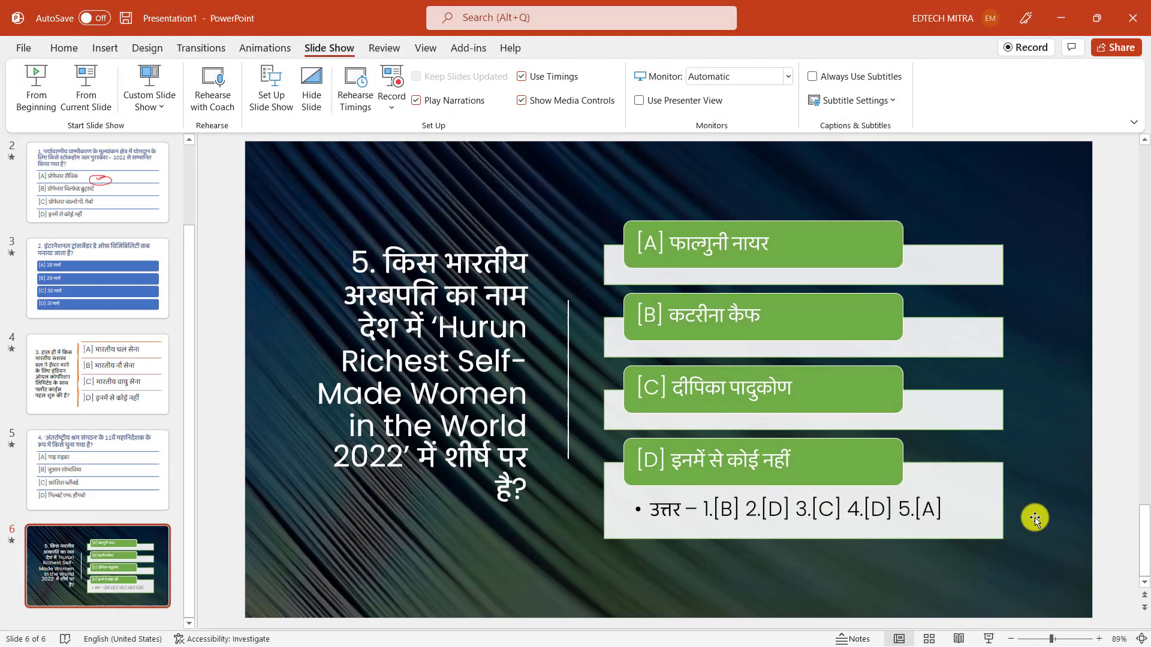
pyautogui.click(940, 506)
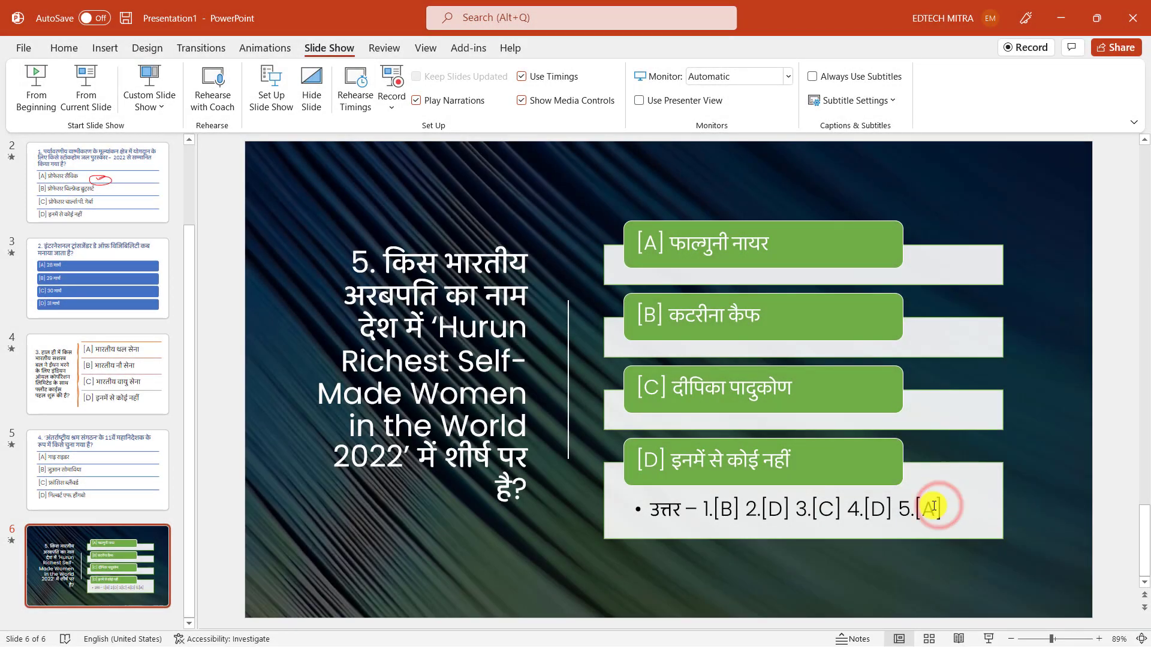
pyautogui.moveTo(940, 505); pyautogui.dragTo(631, 493)
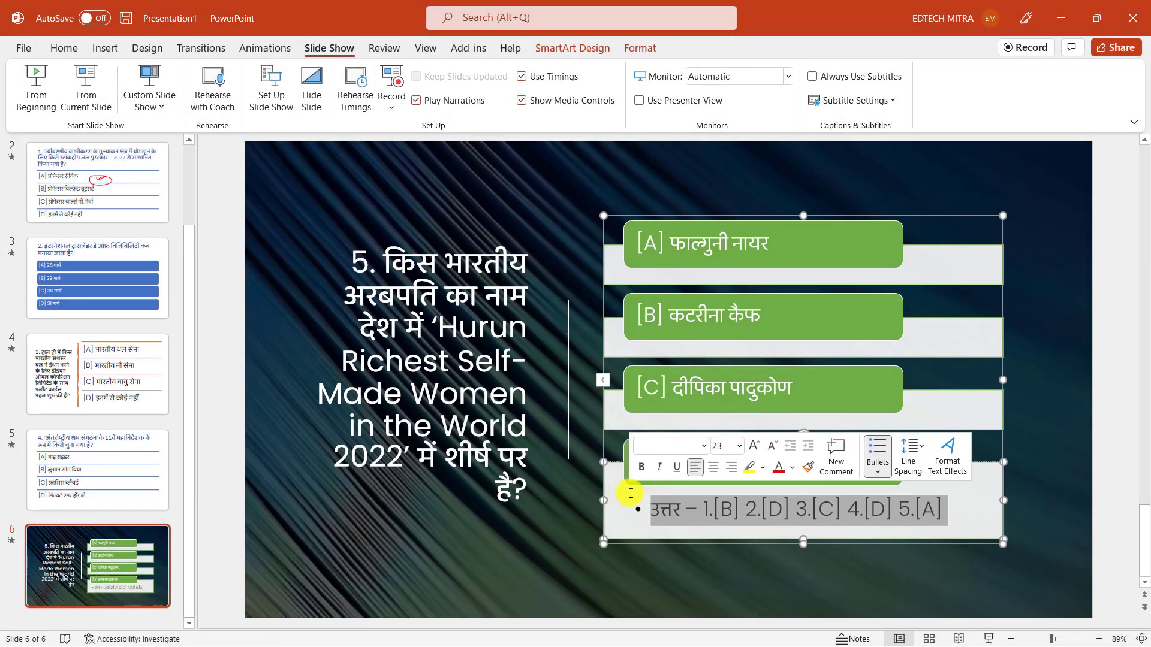
pyautogui.click(989, 488)
pyautogui.click(993, 489)
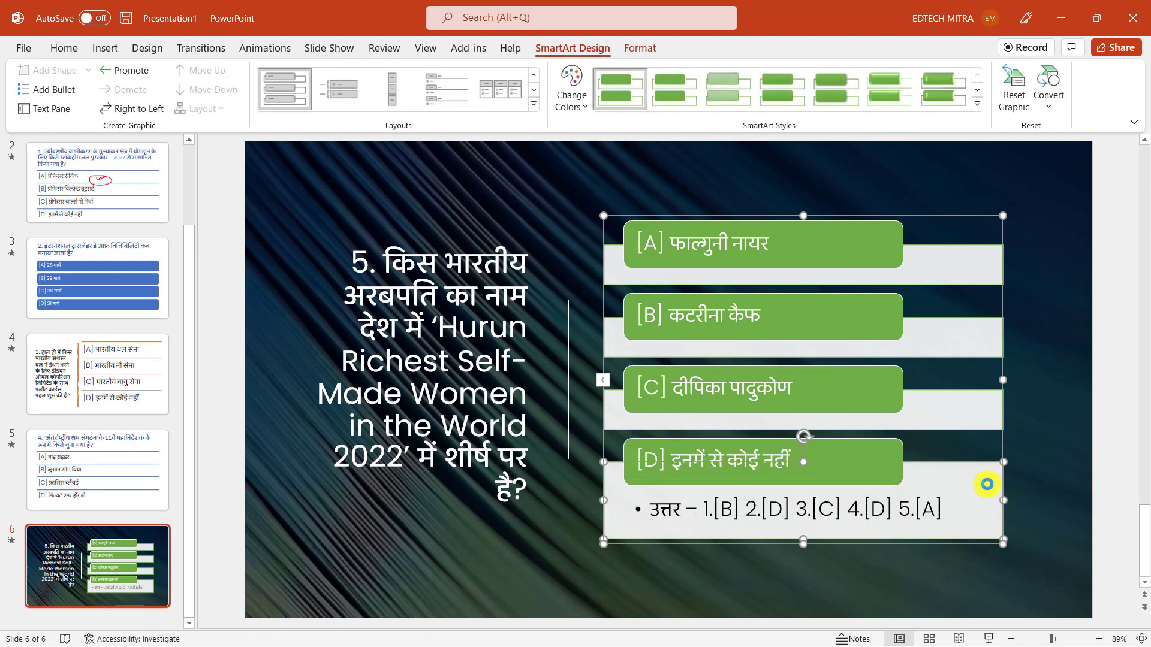
# Delete the answer-key line from the options graphic and return to the title slide
pyautogui.press('Delete')
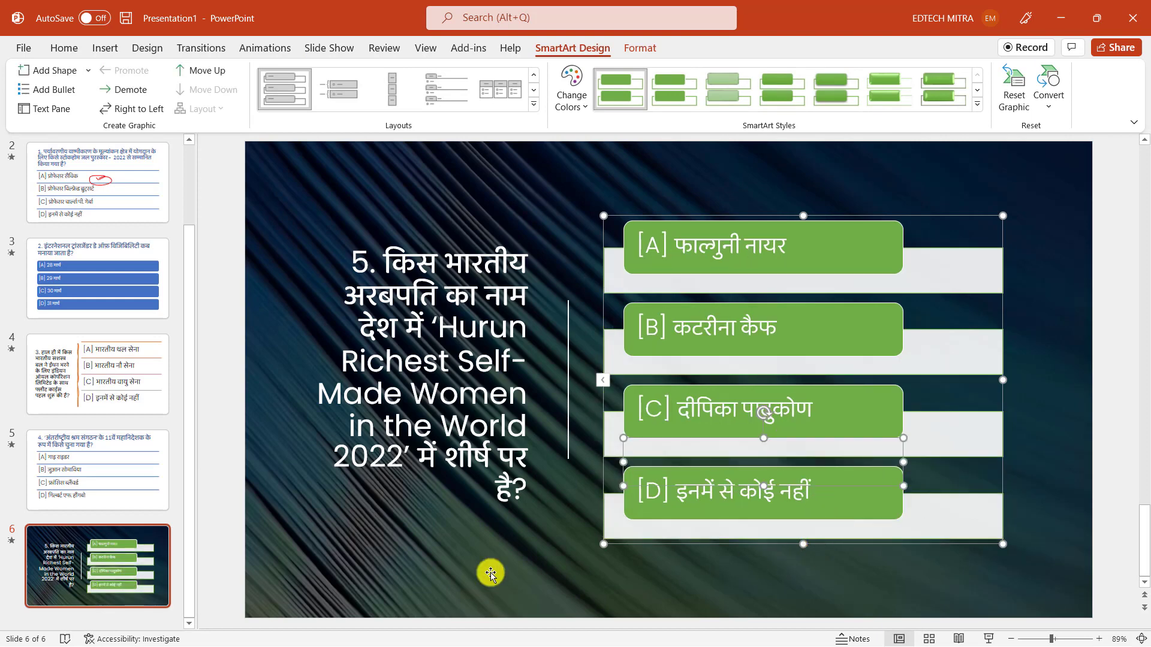
pyautogui.click(224, 256)
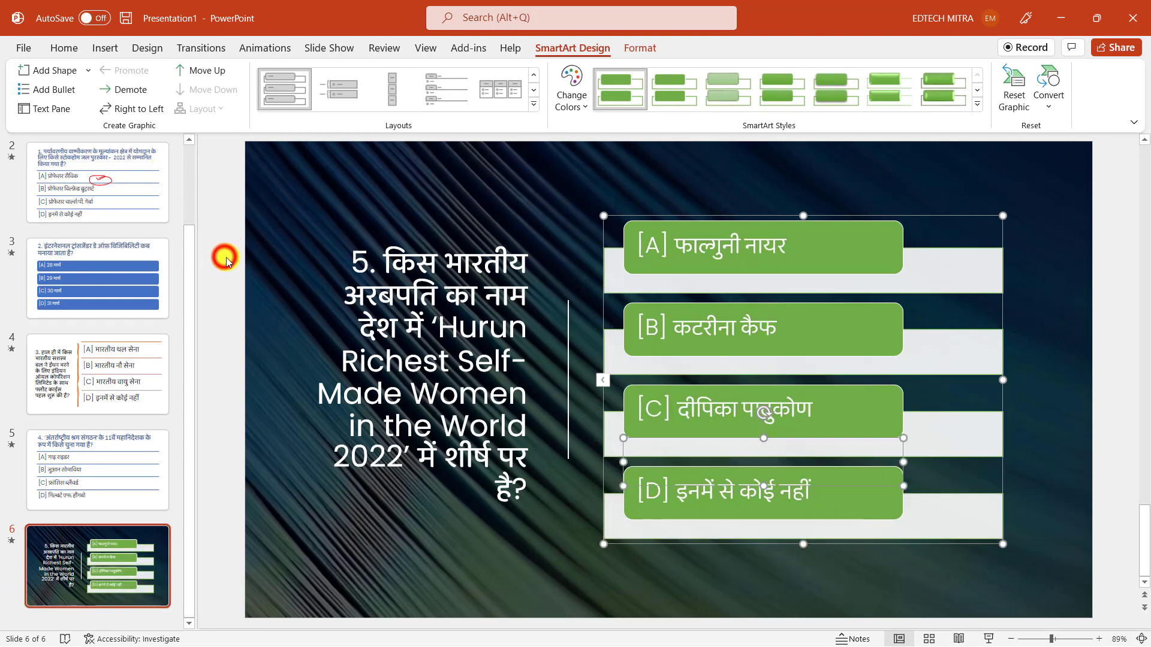
pyautogui.press('Home')
pyautogui.click(702, 321)
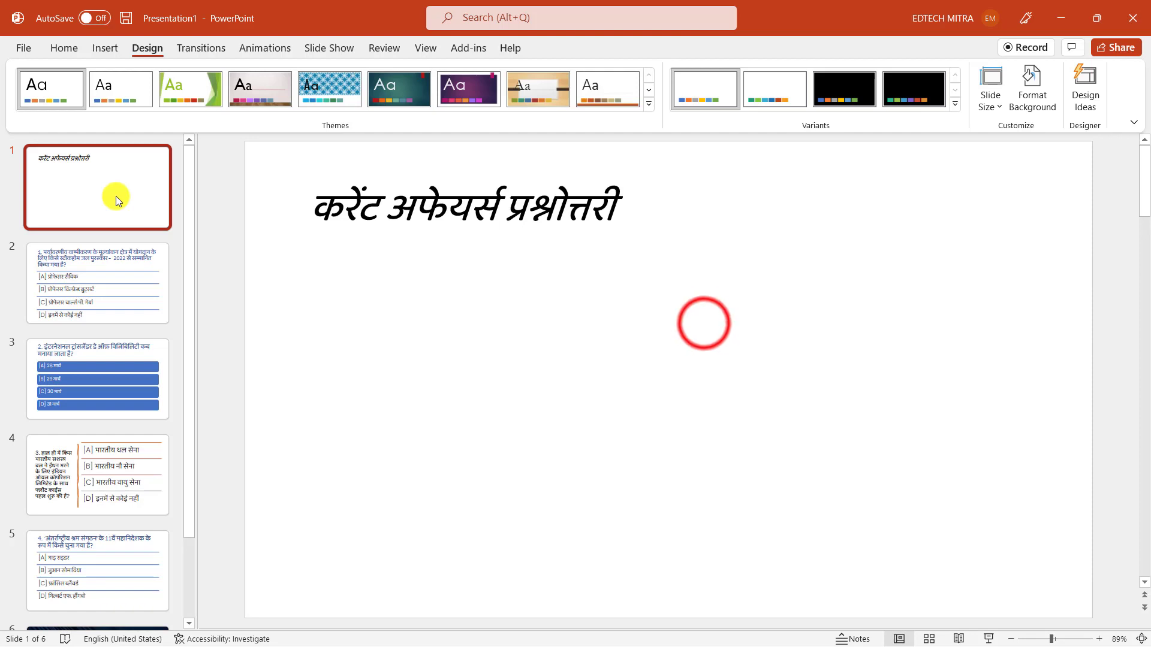
# Apply the answer-sheet-and-pen photo design idea to the title slide
pyautogui.click(1079, 99)
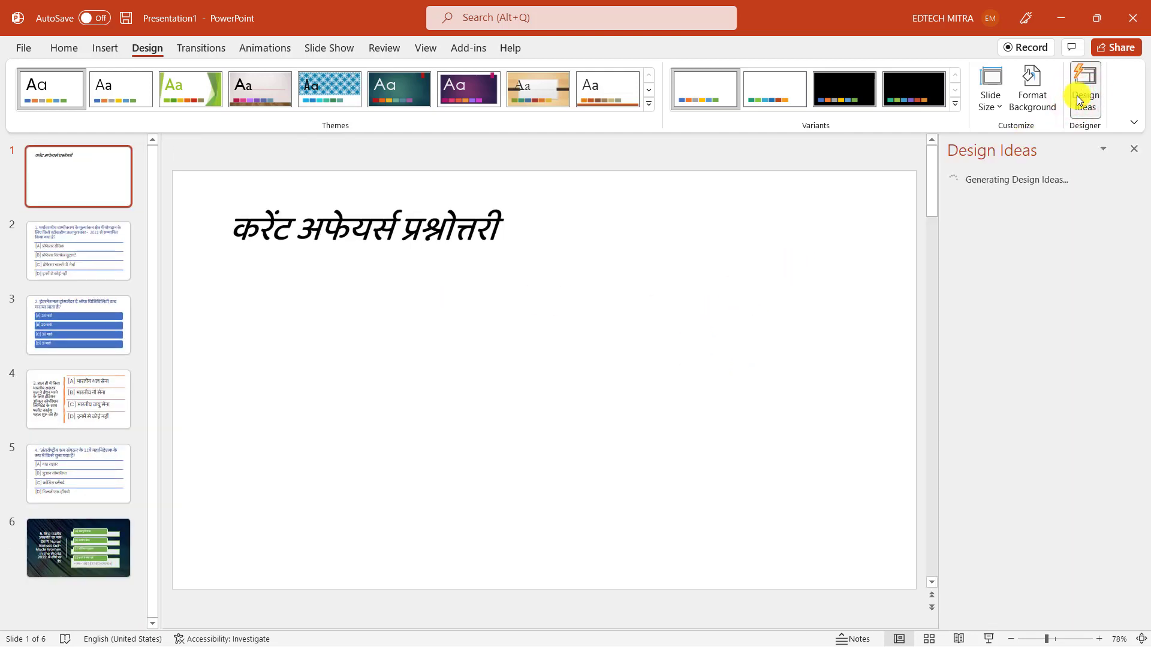
pyautogui.click(1045, 319)
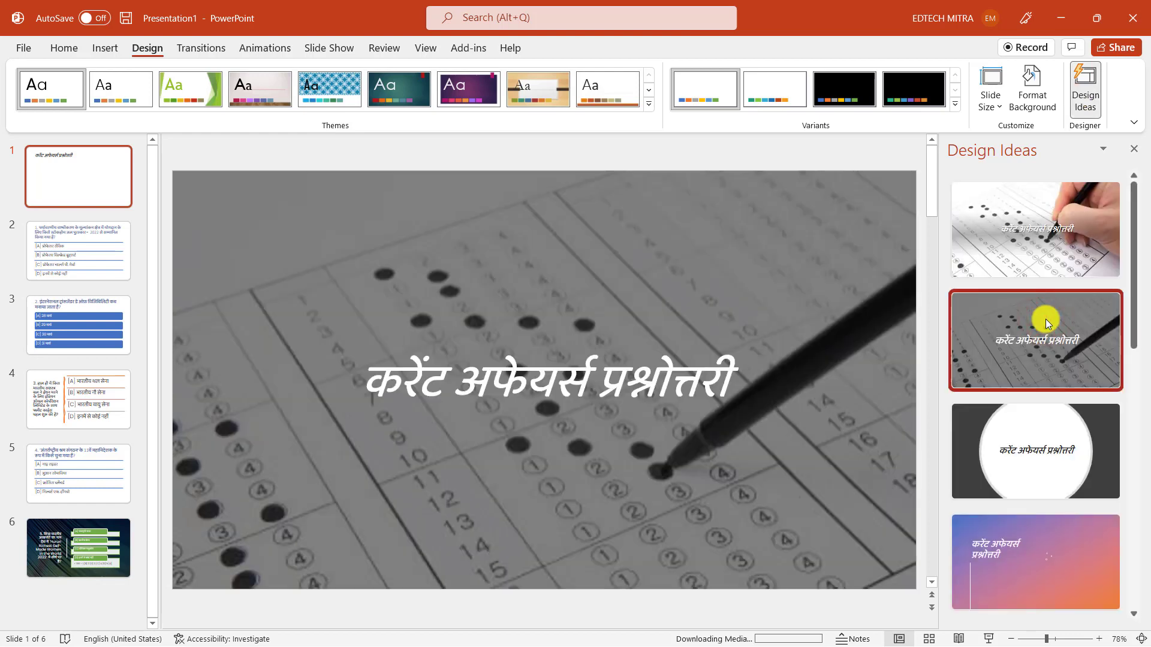
pyautogui.click(1133, 148)
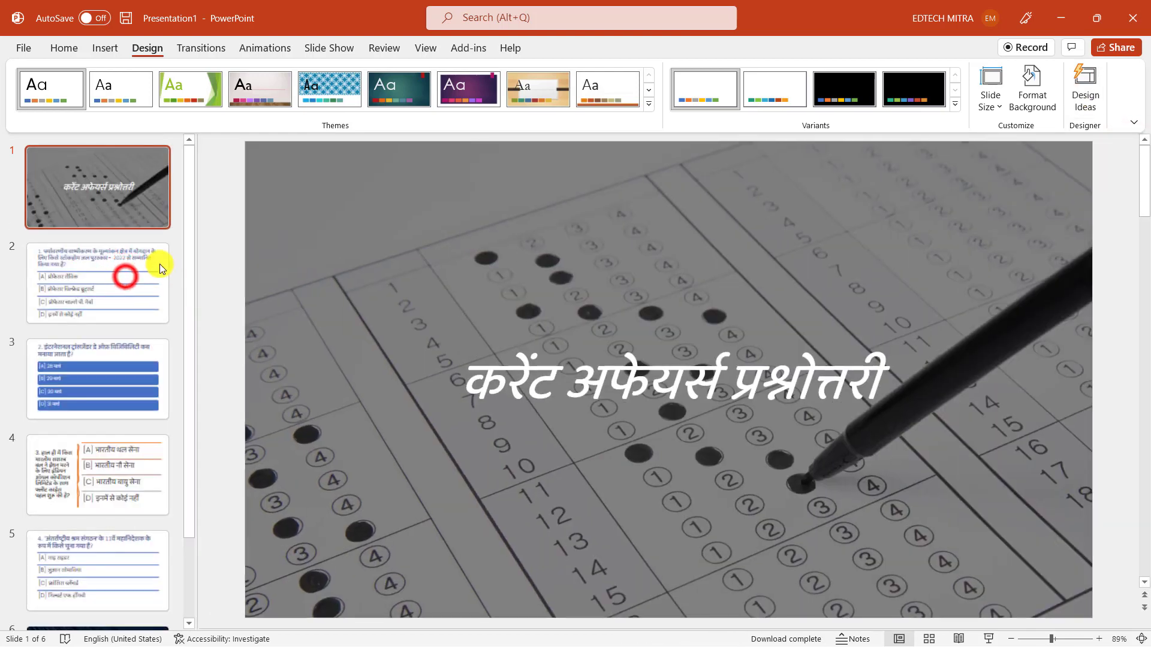
# Step through slides 2 and 3, then select all slides in the thumbnail pane
pyautogui.click(125, 276)
pyautogui.click(116, 396)
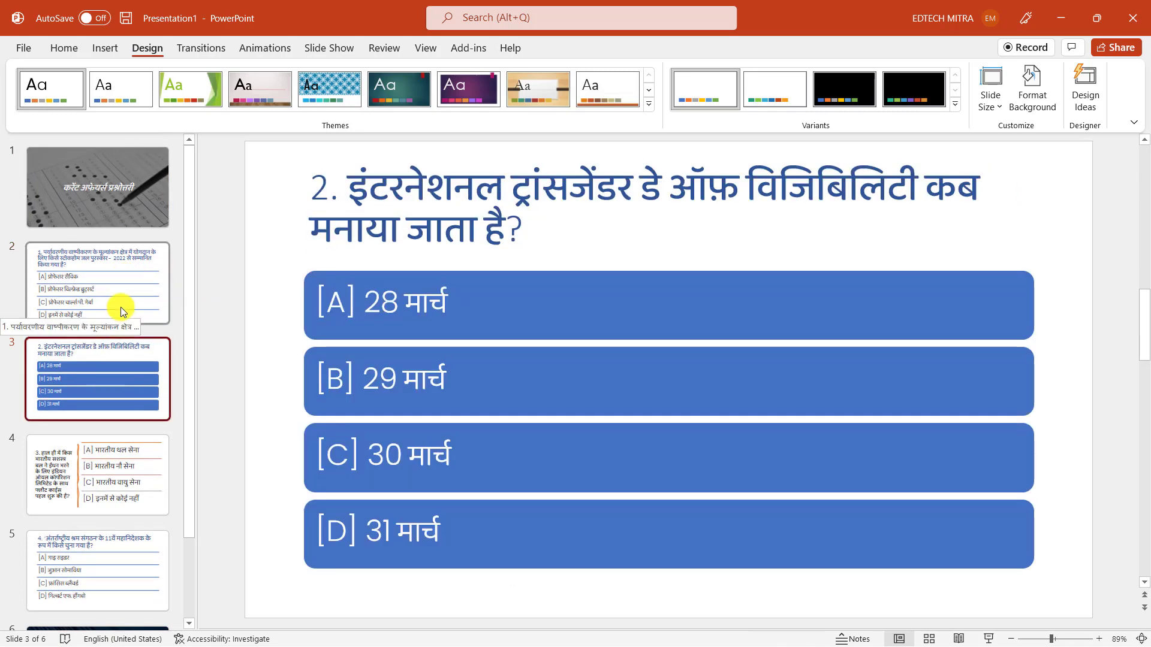
pyautogui.hotkey('ctrl', 'a')
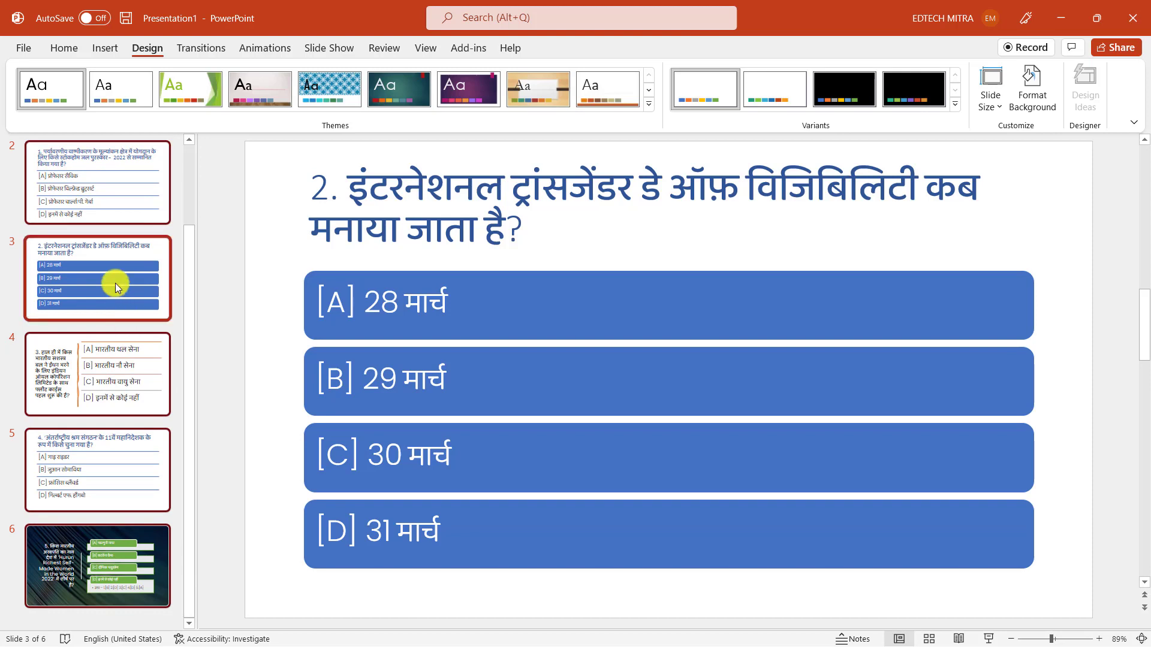
pyautogui.scroll(3, 115, 283)
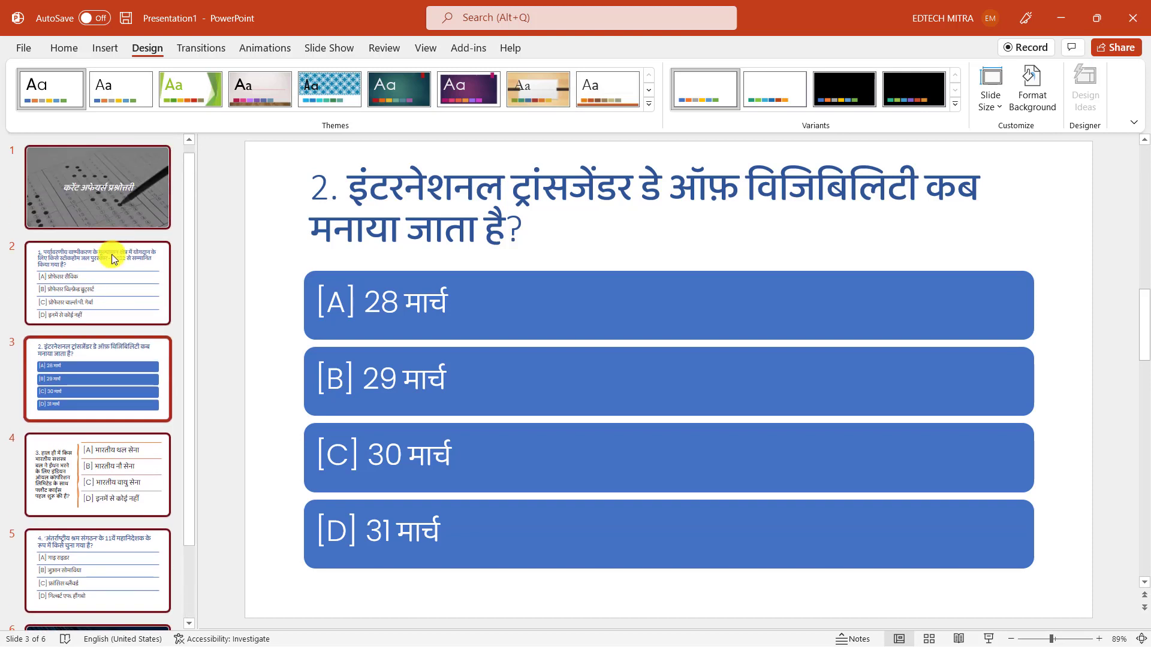
# Apply the Morph transition to all selected slides
pyautogui.click(200, 49)
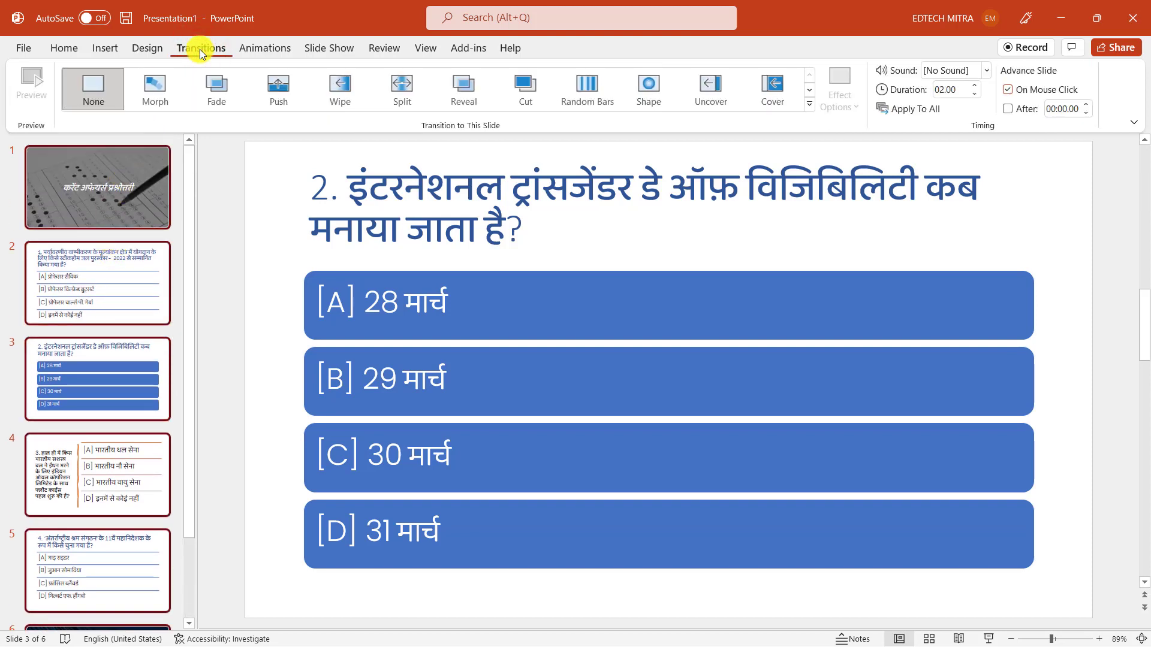
pyautogui.click(160, 100)
pyautogui.click(232, 194)
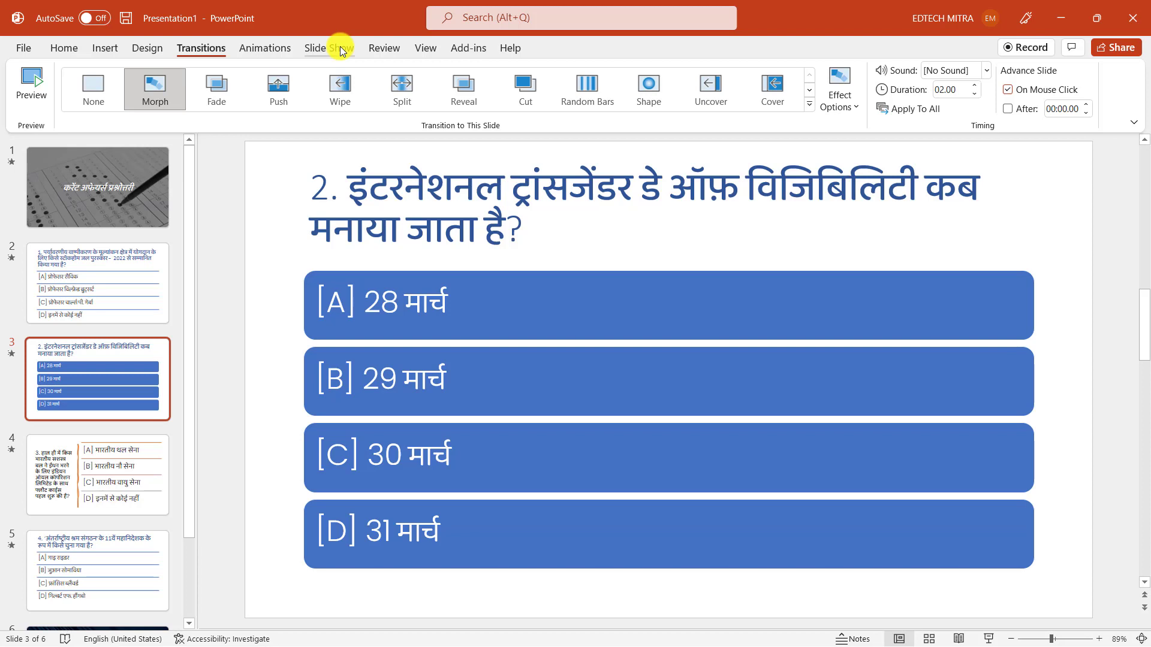
pyautogui.click(341, 48)
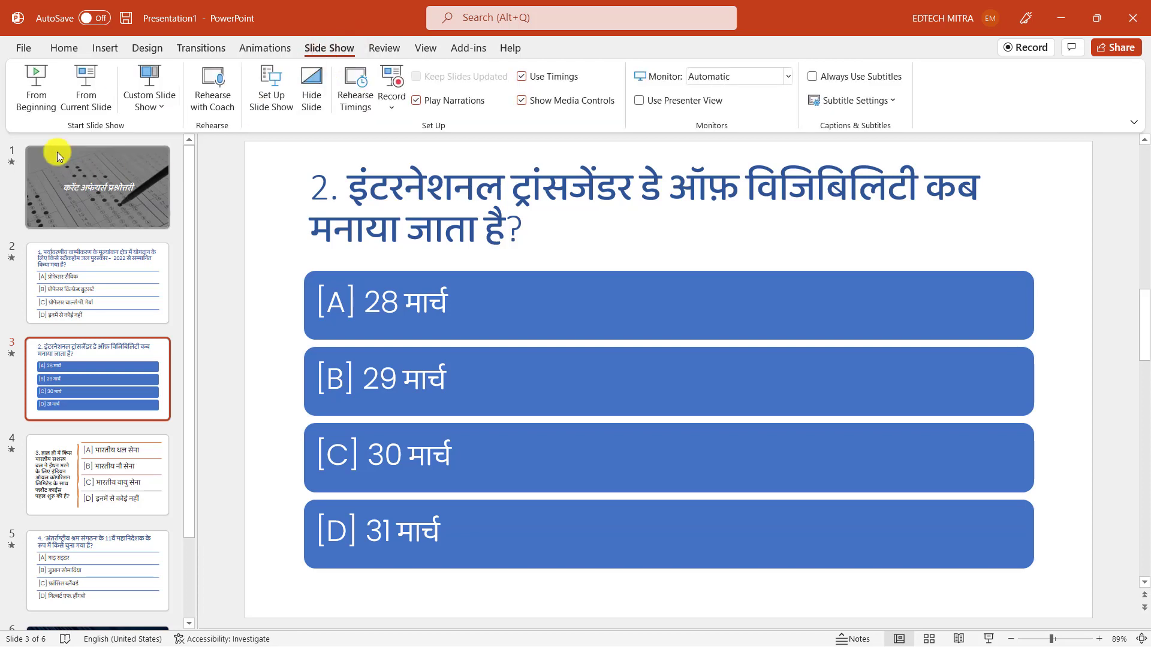
# Start the slide show from the beginning and draw a red ink check beside question 1's option A
pyautogui.click(46, 87)
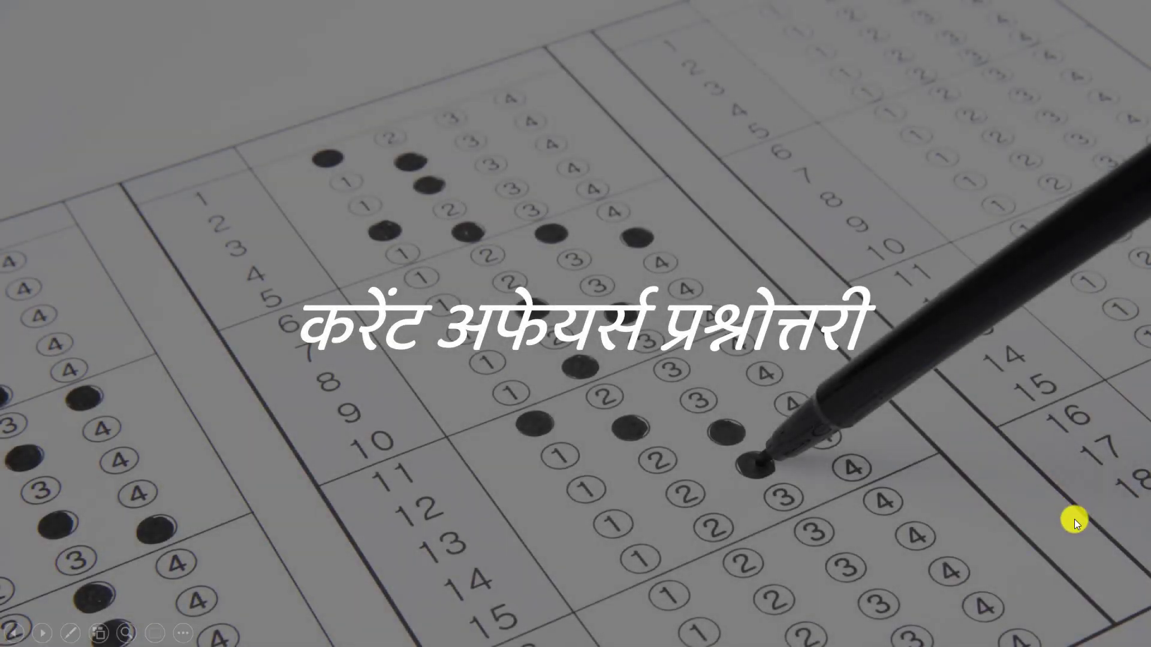
pyautogui.click(1075, 519)
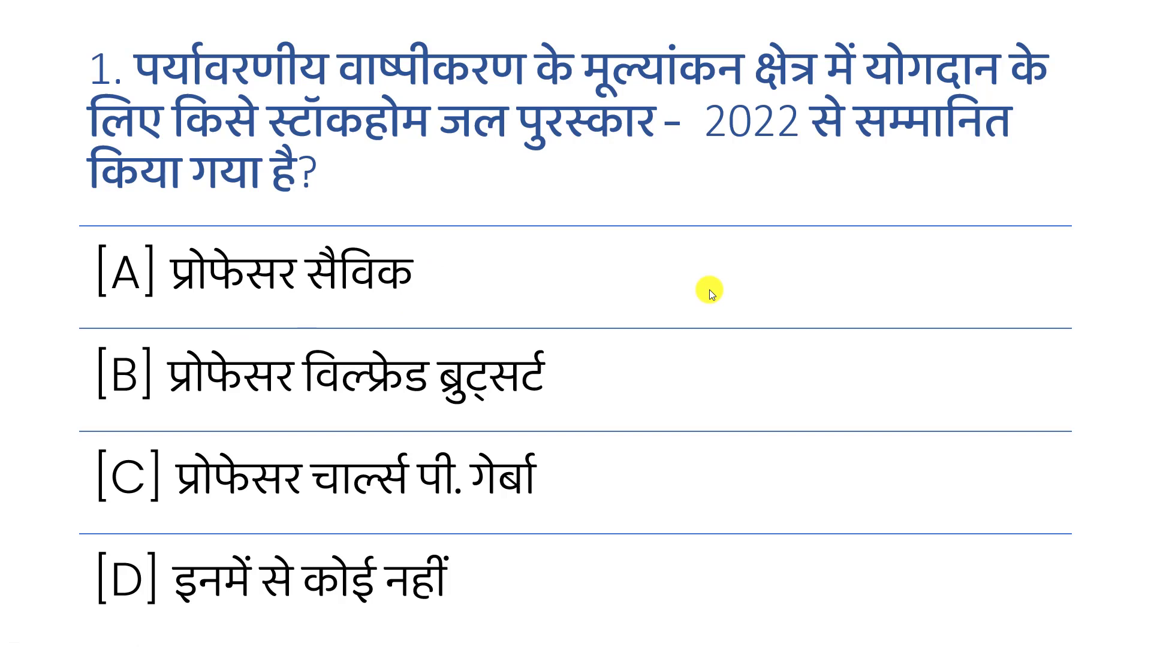
pyautogui.click(384, 306)
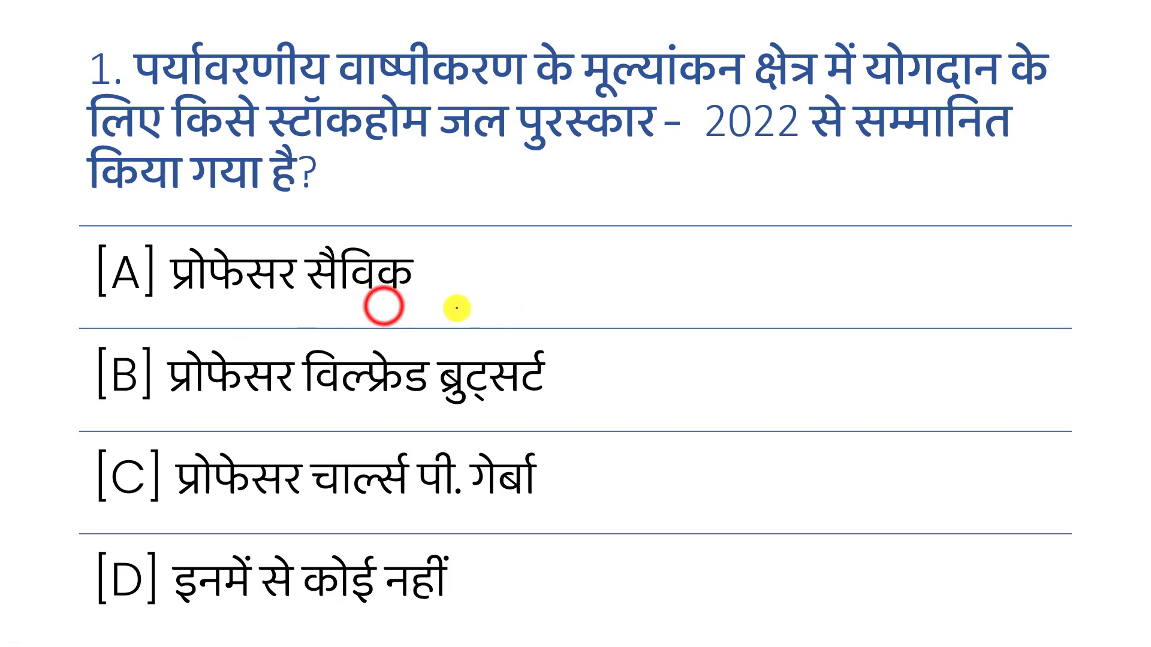
pyautogui.moveTo(384, 306)
pyautogui.mouseDown()
pyautogui.moveTo(485, 279)
pyautogui.moveTo(496, 329)
pyautogui.moveTo(418, 305)
pyautogui.mouseUp()
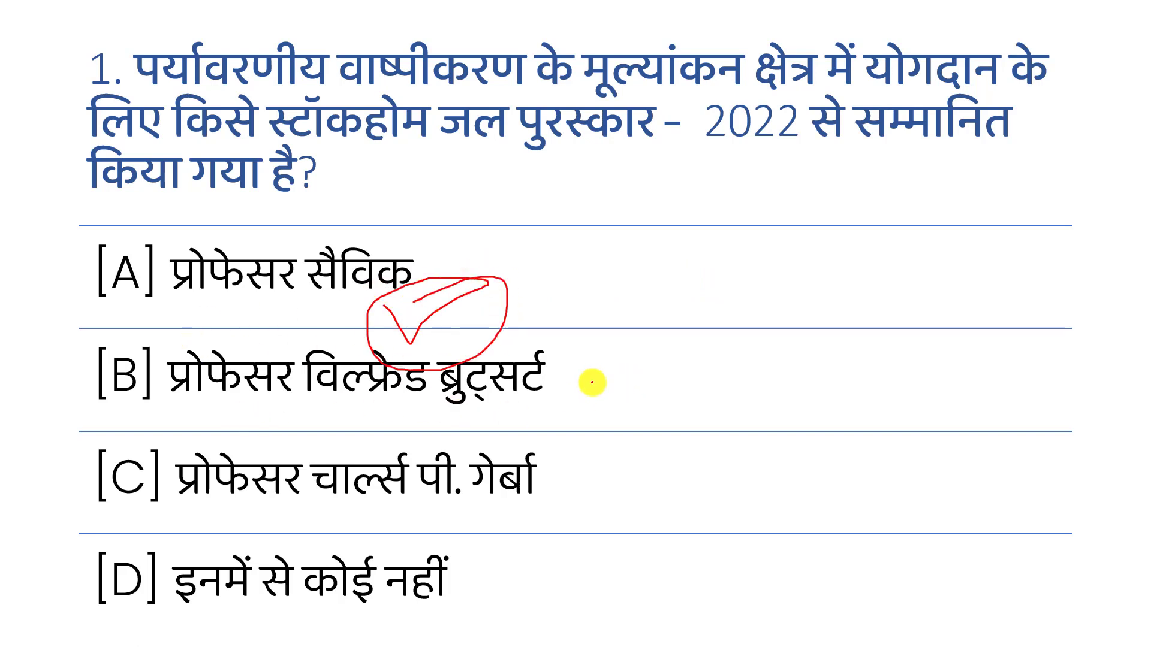
# Erase the ink marks, restore them with Ctrl+Z, and return to the normal pointer
pyautogui.press('e')
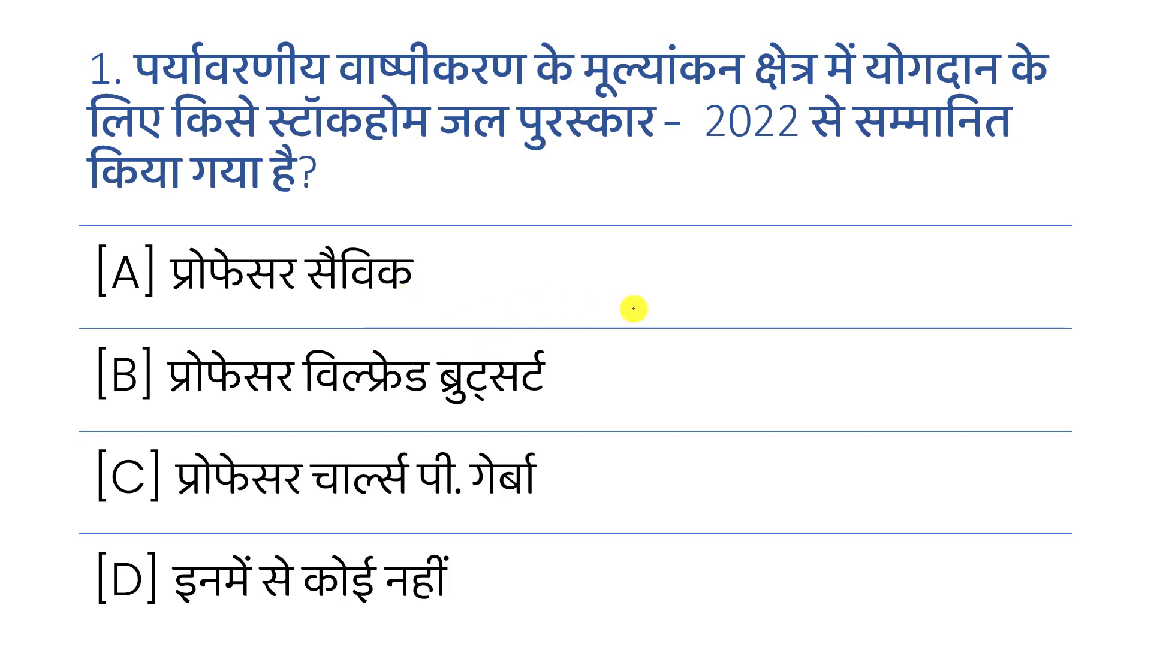
pyautogui.hotkey('ctrl', 'z')
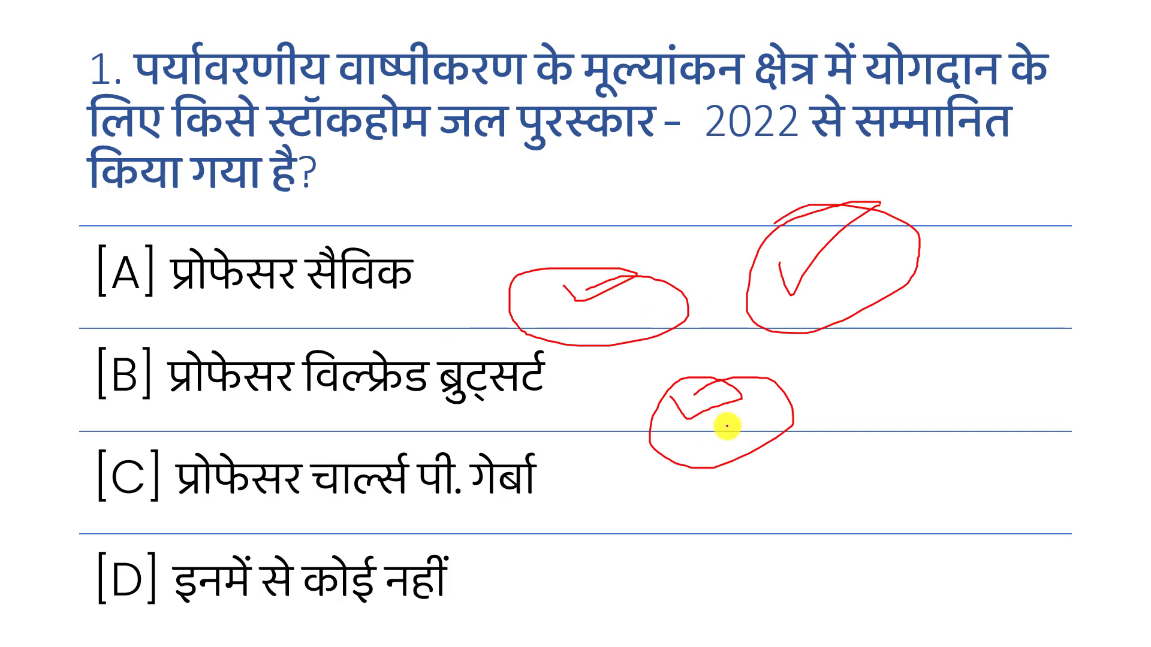
pyautogui.hotkey('ctrl', 'a')
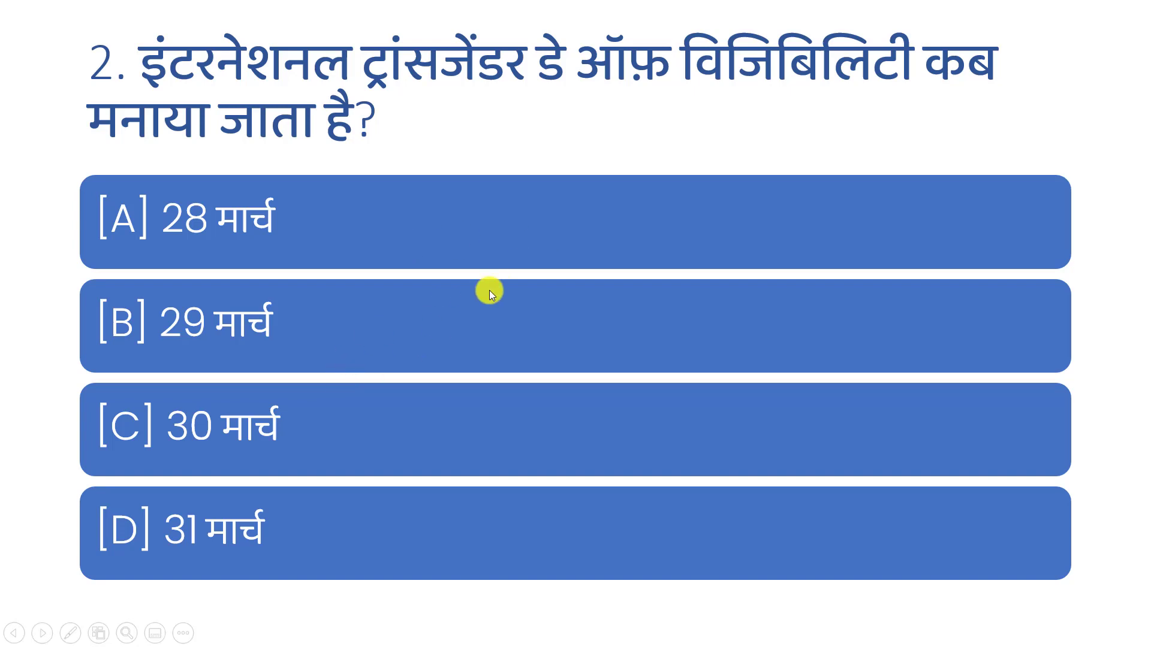
# Underline option A (28 मार्च) and circle options B (29 मार्च) and C (30 मार्च) in red ink, then advance to question 5
pyautogui.click(197, 250)
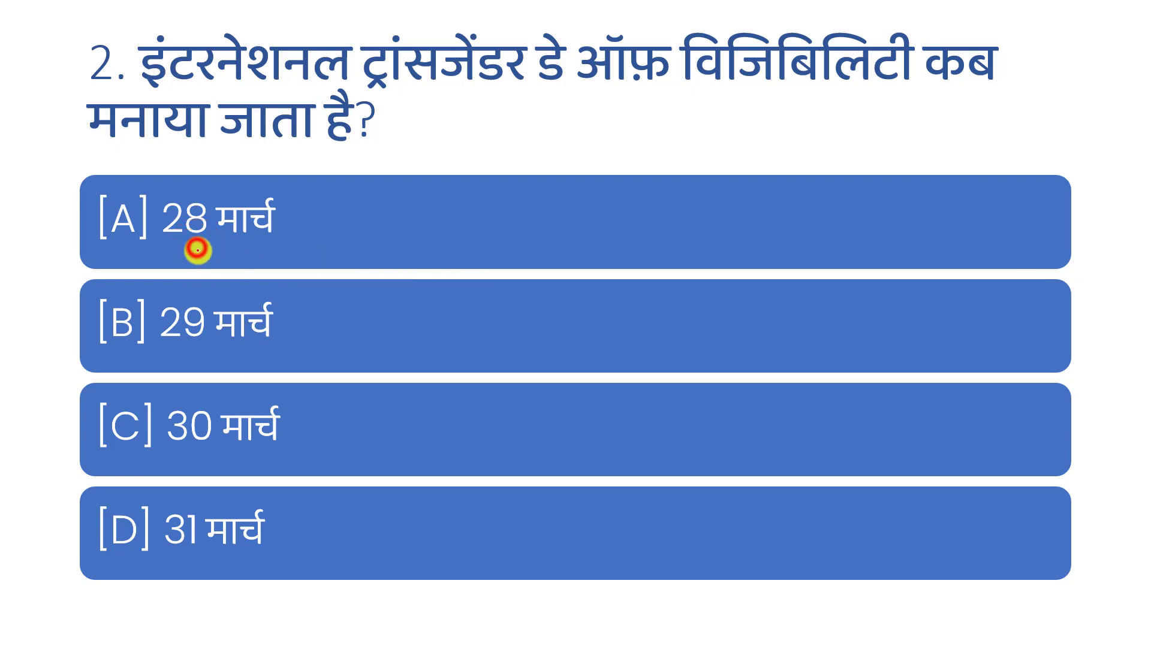
pyautogui.moveTo(197, 250); pyautogui.dragTo(304, 256)
pyautogui.click(150, 334)
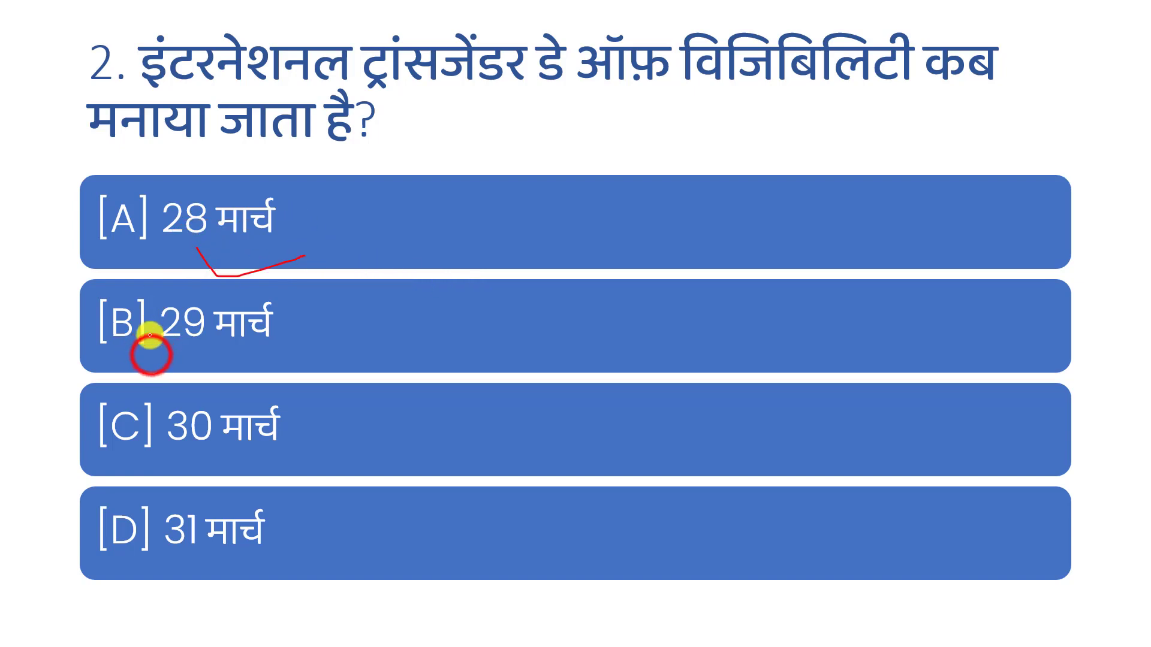
pyautogui.moveTo(153, 357); pyautogui.dragTo(275, 408)
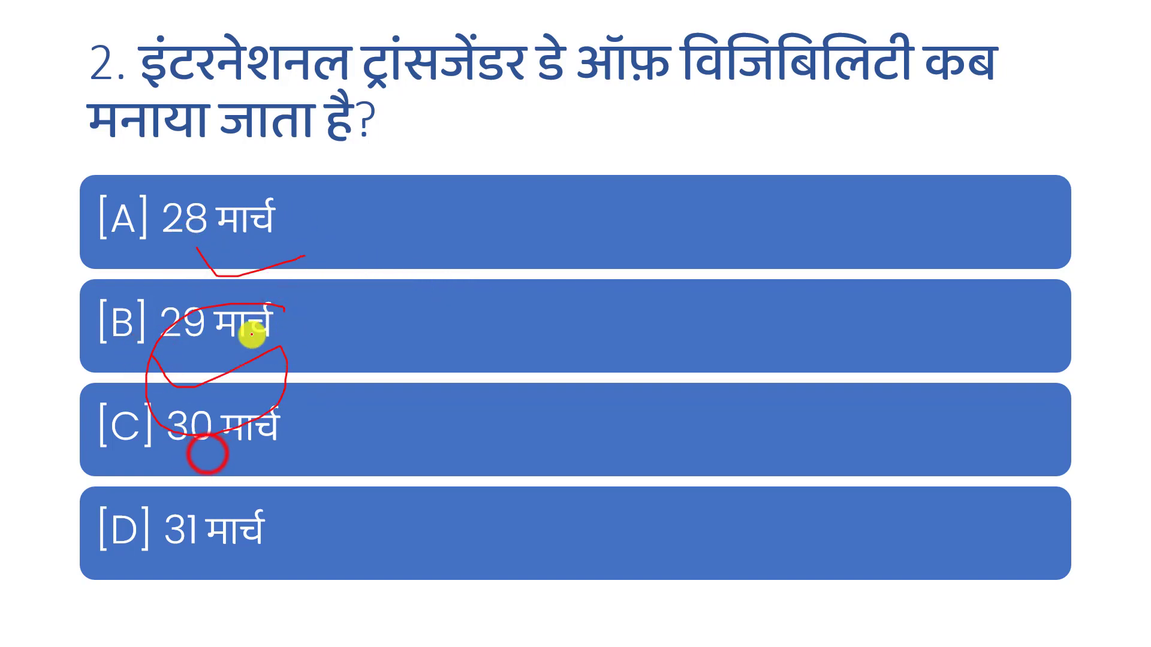
pyautogui.moveTo(206, 454); pyautogui.dragTo(343, 423)
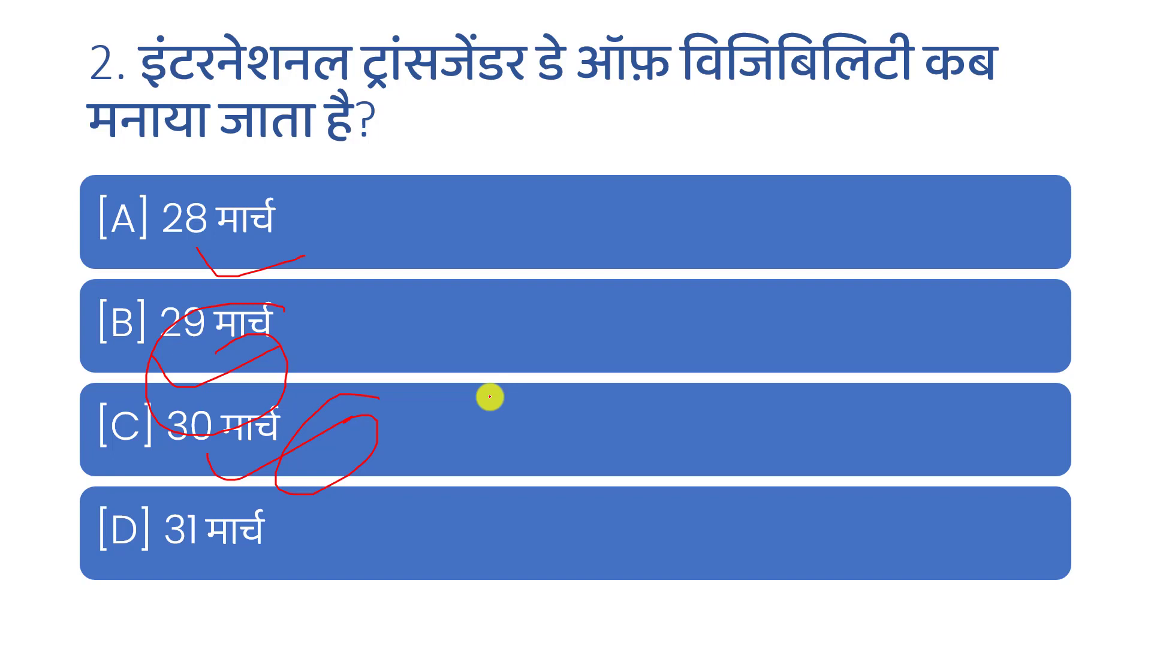
pyautogui.click(465, 320)
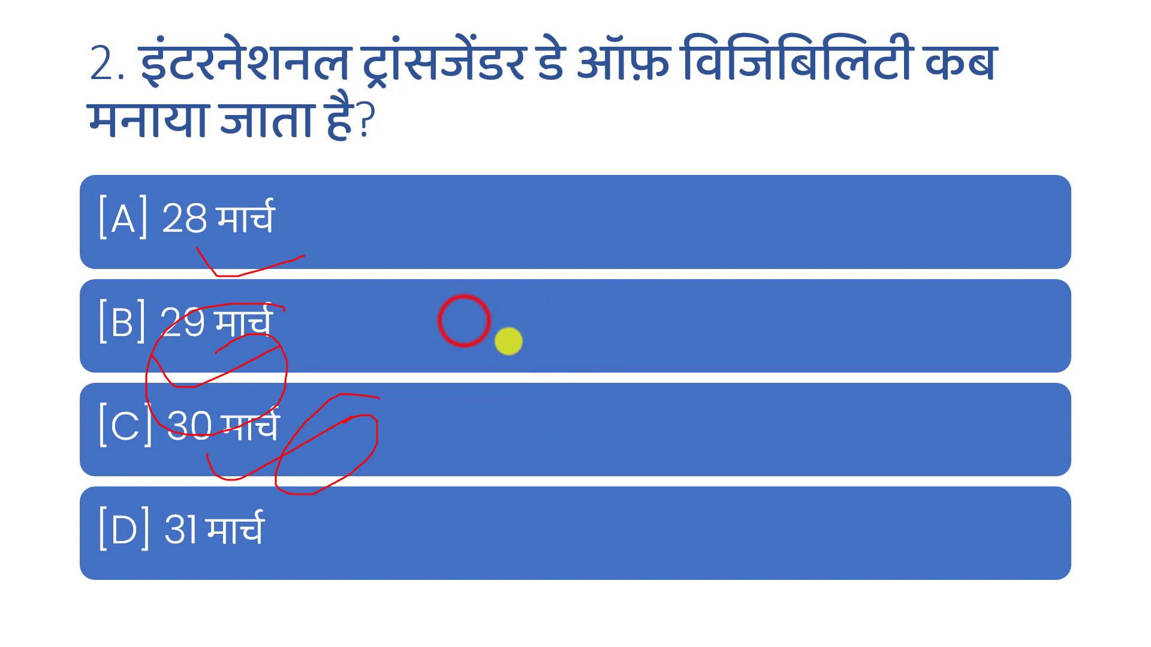
pyautogui.click(469, 317)
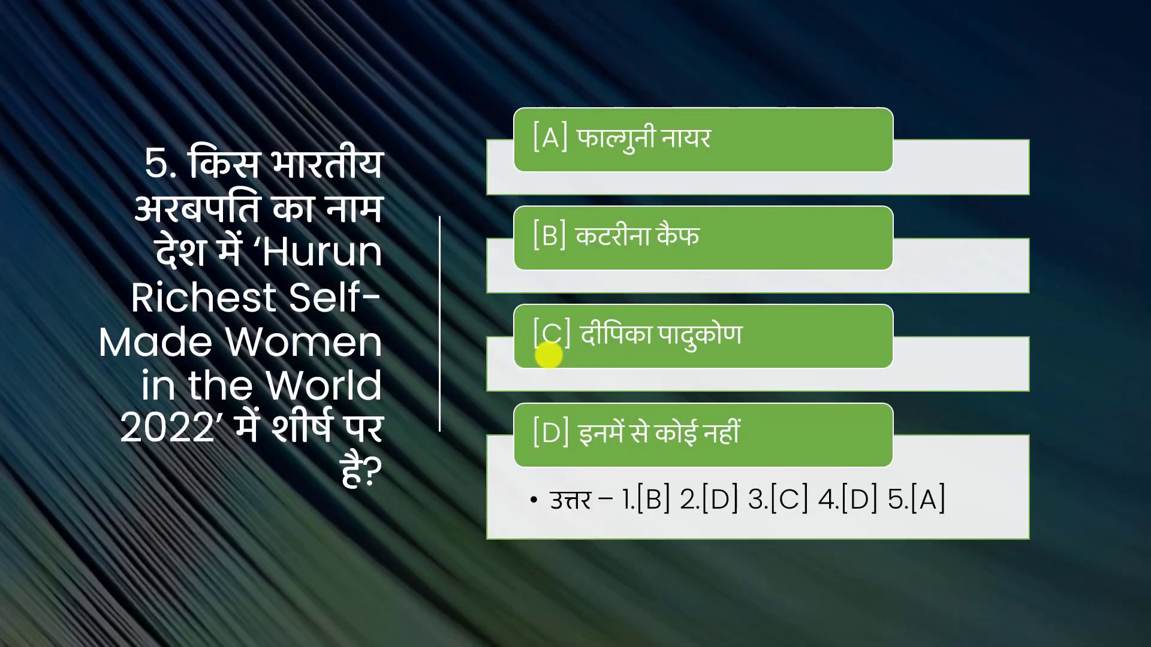
# End the slide show with Esc and discard the ink annotations at the prompt
pyautogui.press('Escape')
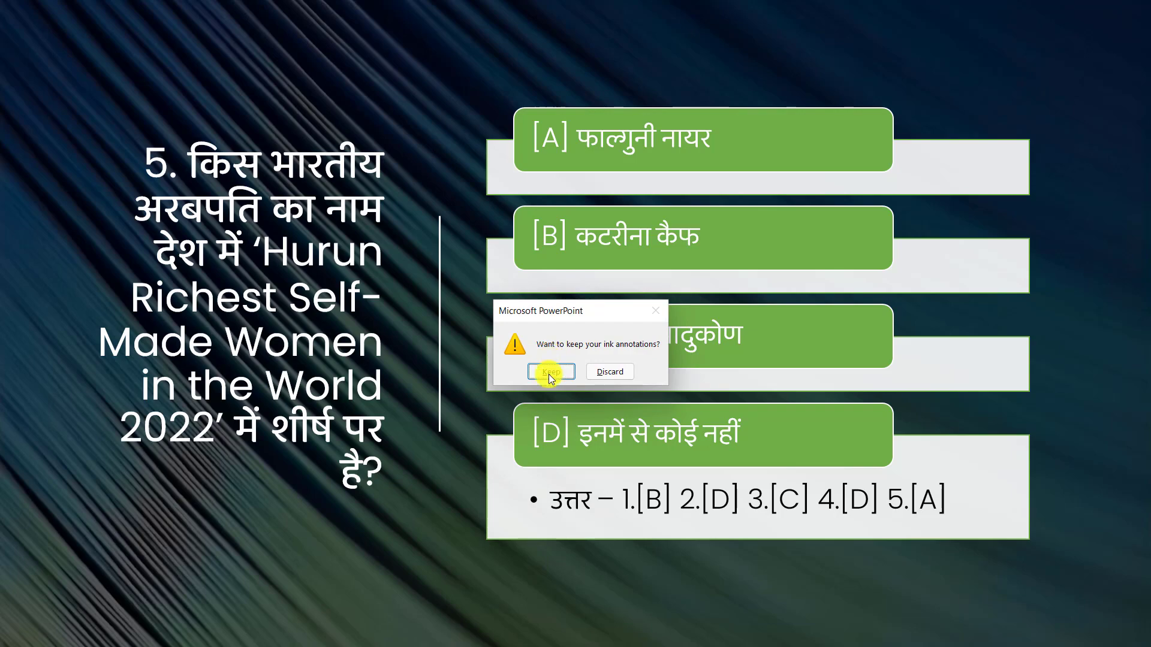
pyautogui.click(615, 372)
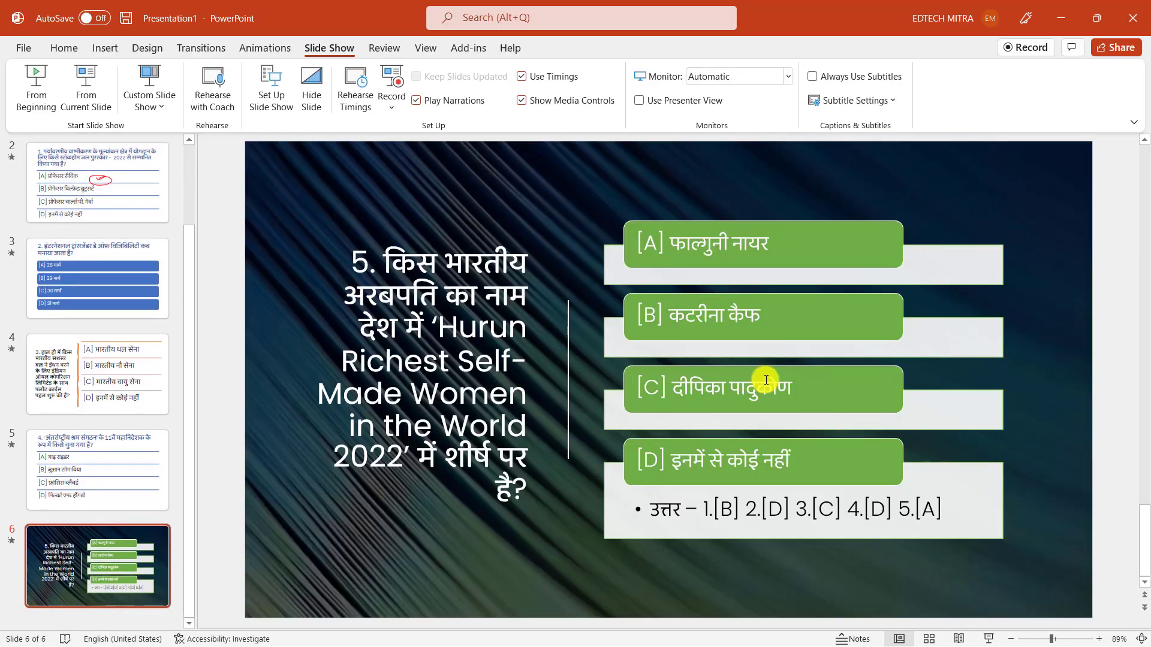